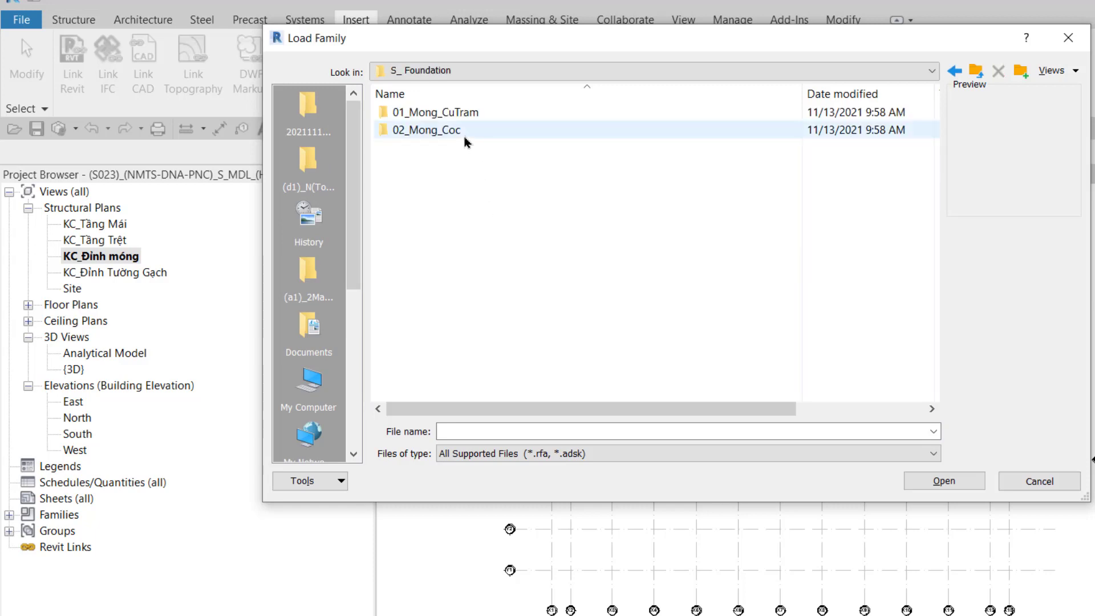
# Load SFou_MongDon_CocTron_2Coc_K1.rfa from 02_Mong_CocTron > 02_Mong_CT_2Coc into the project.
pyautogui.click(480, 136)
pyautogui.doubleClick(480, 136)
pyautogui.click(477, 118)
pyautogui.doubleClick(477, 117)
pyautogui.click(510, 123)
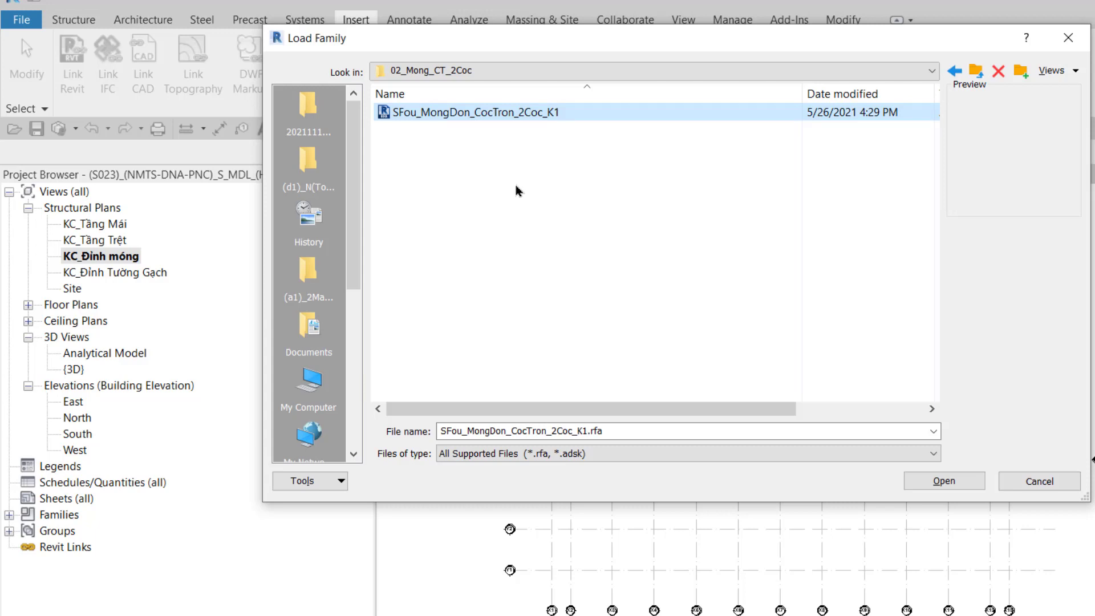
pyautogui.click(963, 481)
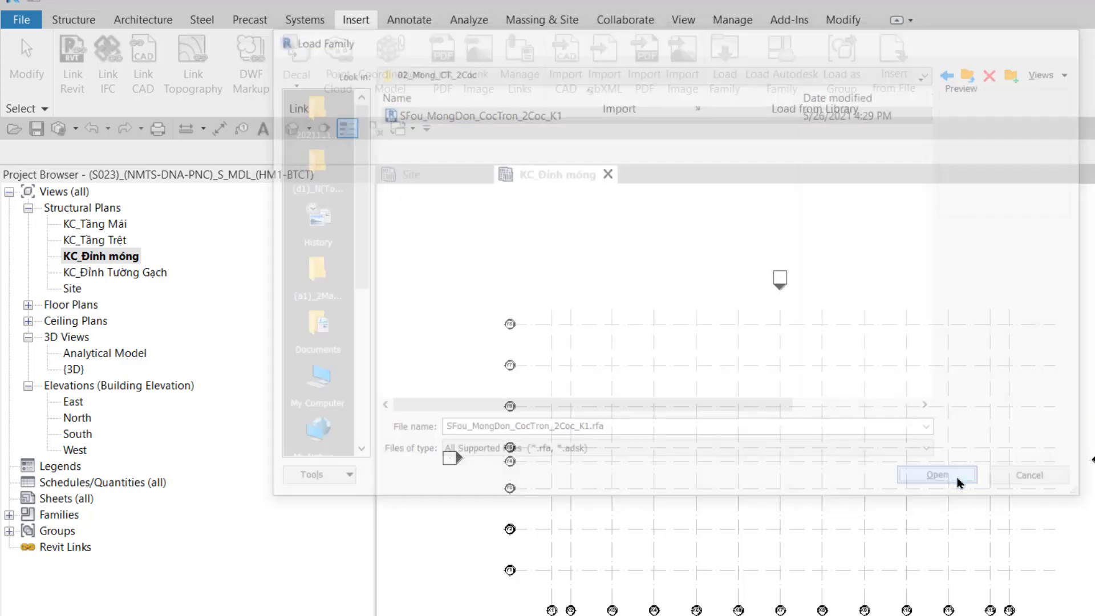
pyautogui.click(80, 21)
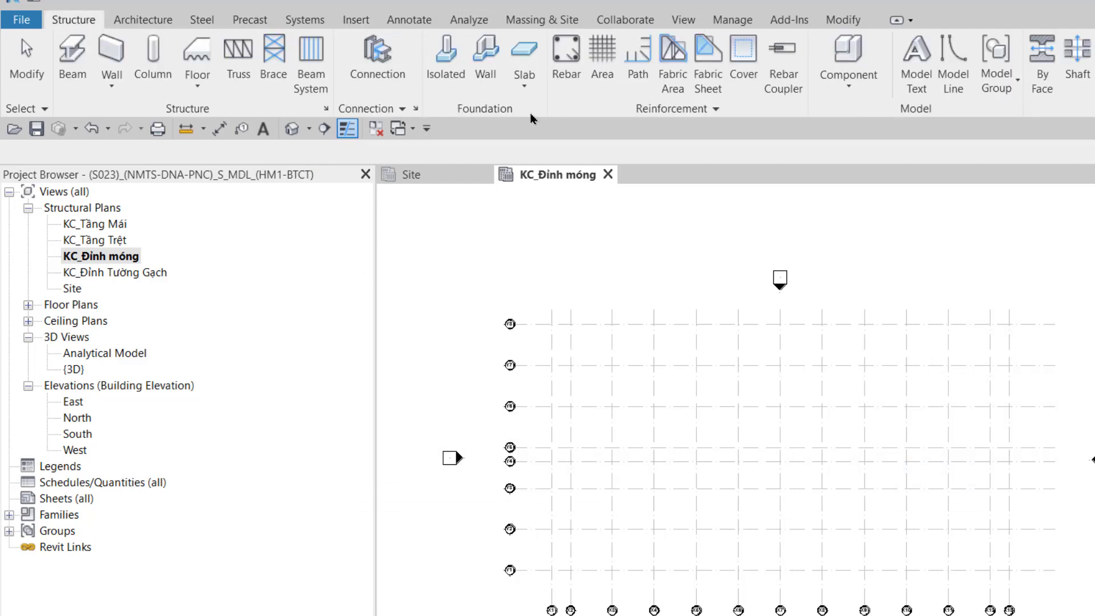
pyautogui.click(442, 84)
# Rename the two-pile foundation type to M1_(1500x800x700), keeping Length, Width and Thickness at 1500, 800 and 700.
pyautogui.click(1059, 159)
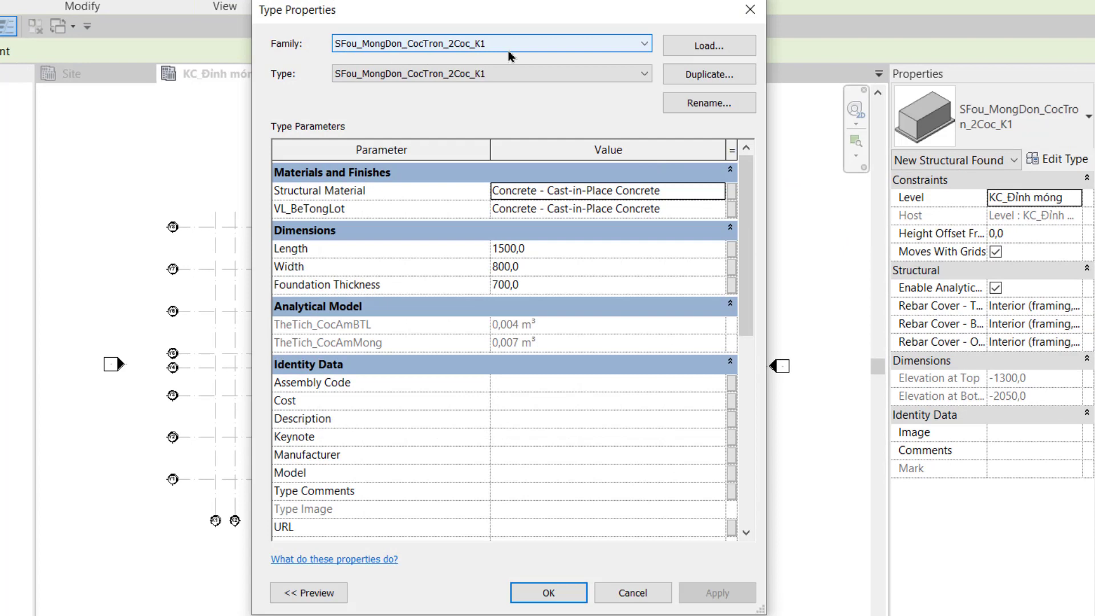
pyautogui.click(731, 103)
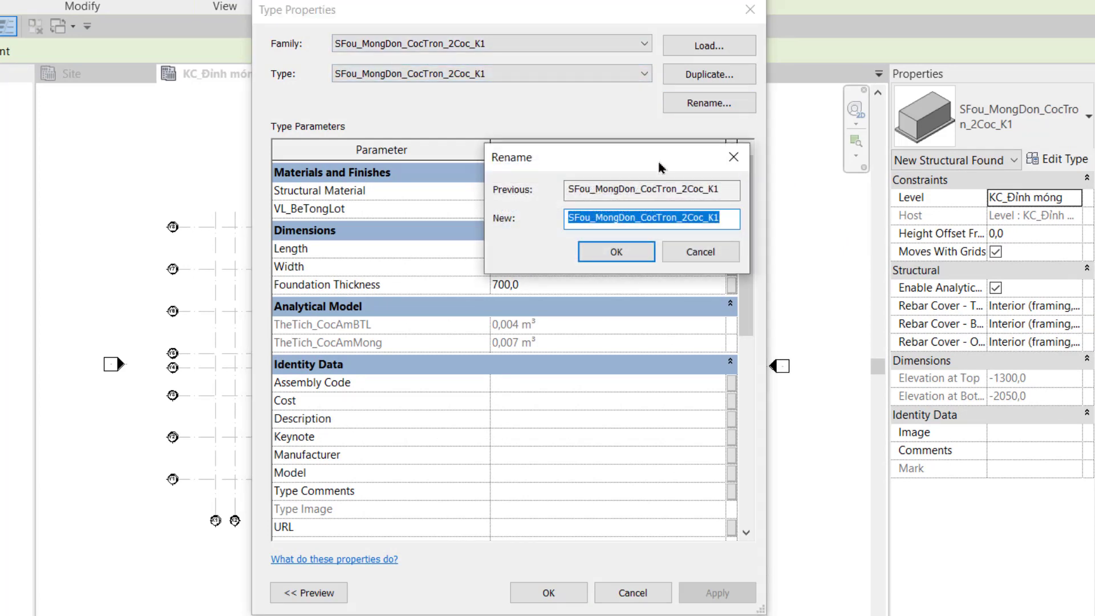
pyautogui.write('M1_(1500x800')
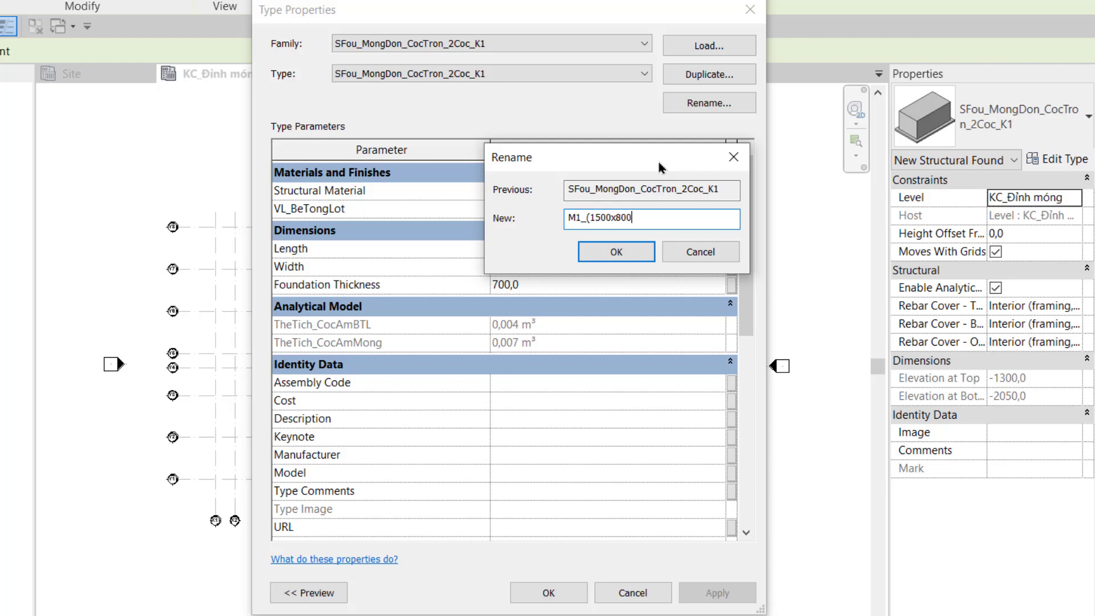
pyautogui.write('x700)')
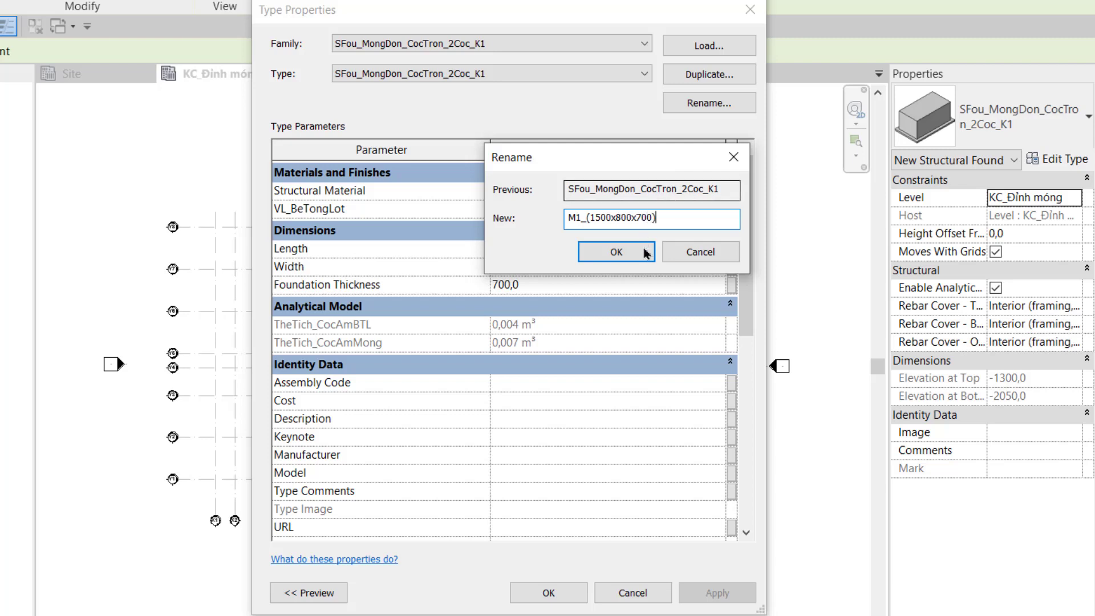
pyautogui.click(640, 254)
pyautogui.click(548, 254)
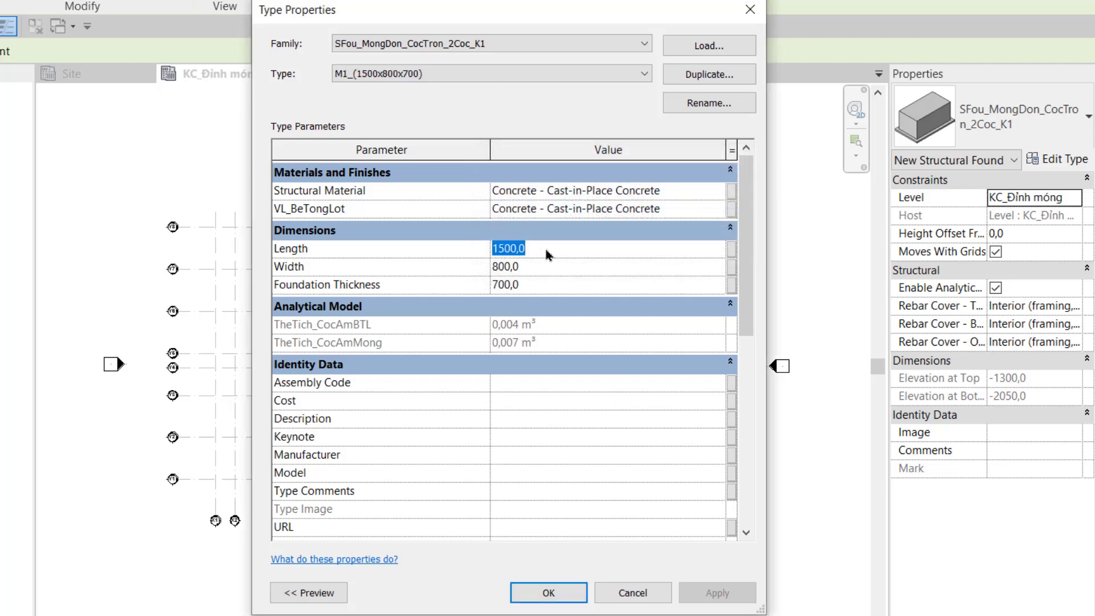
pyautogui.click(546, 269)
pyautogui.click(548, 288)
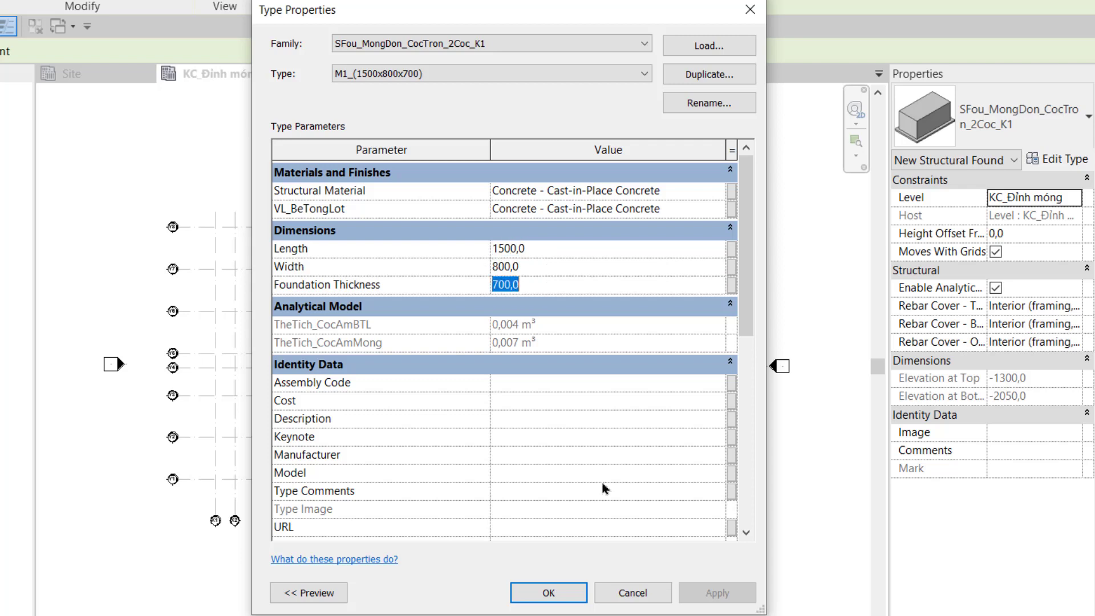
pyautogui.click(576, 596)
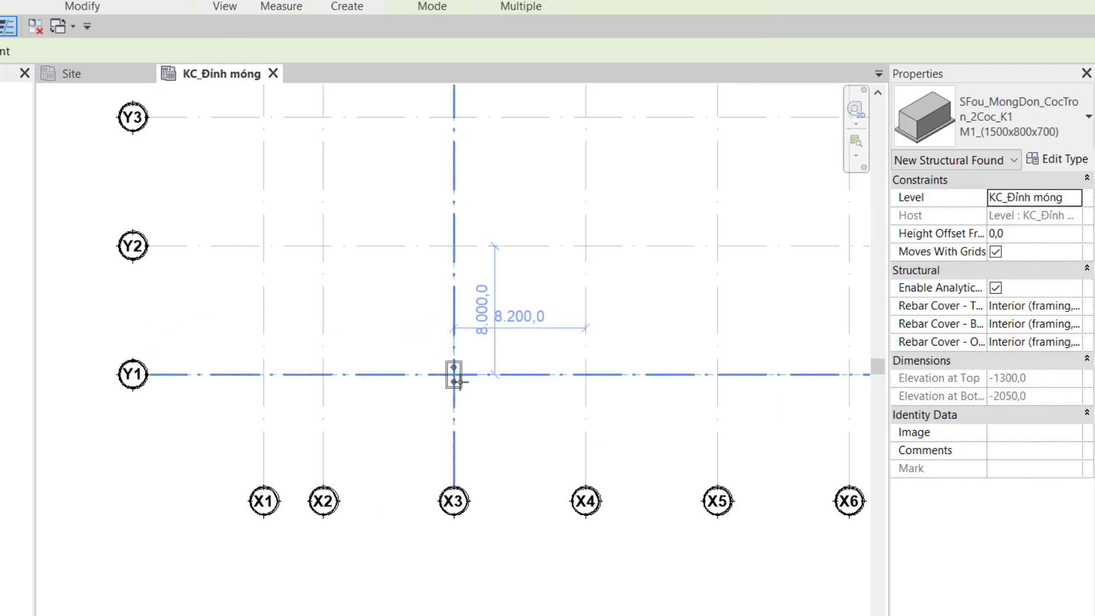
# Place a foundation at the X3/Y1 grid intersection.
pyautogui.click(448, 381)
pyautogui.scroll(3, 456, 388)
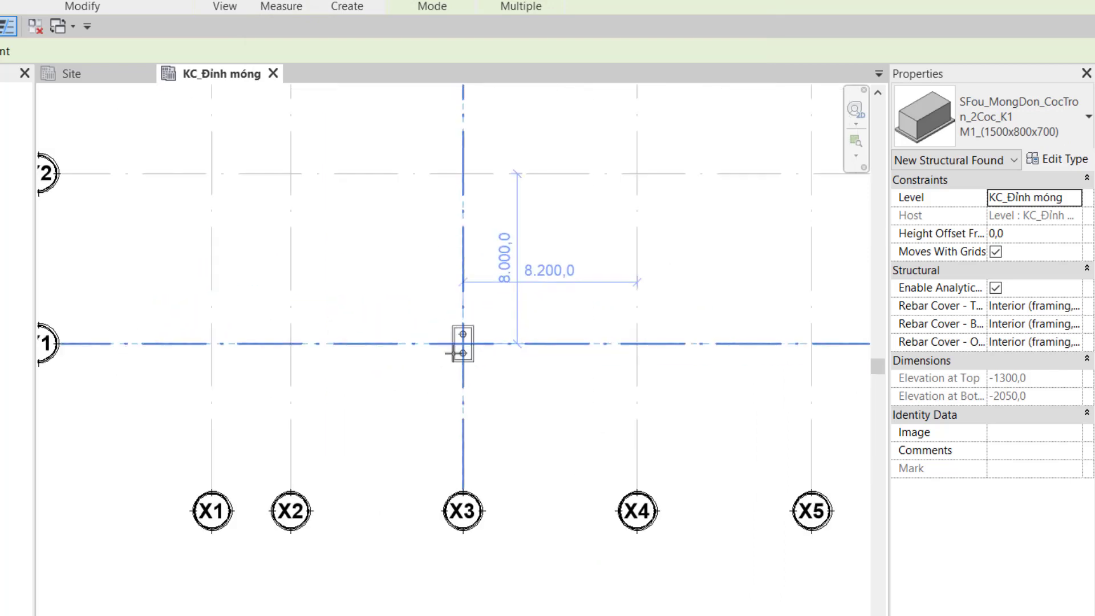
pyautogui.press('Escape')
pyautogui.press('Escape')
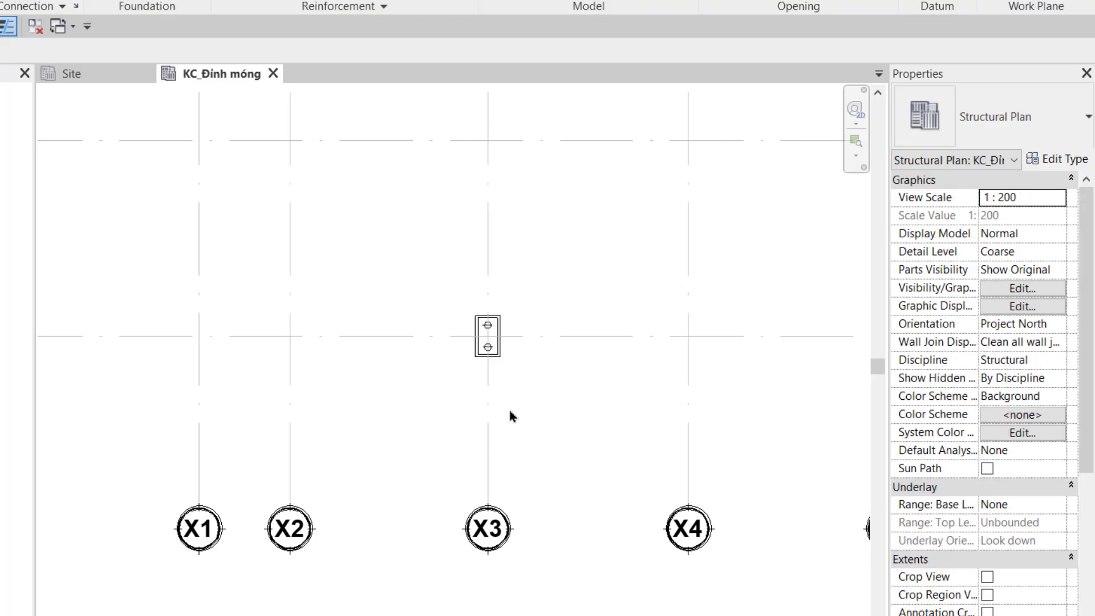
pyautogui.scroll(2, 502, 388)
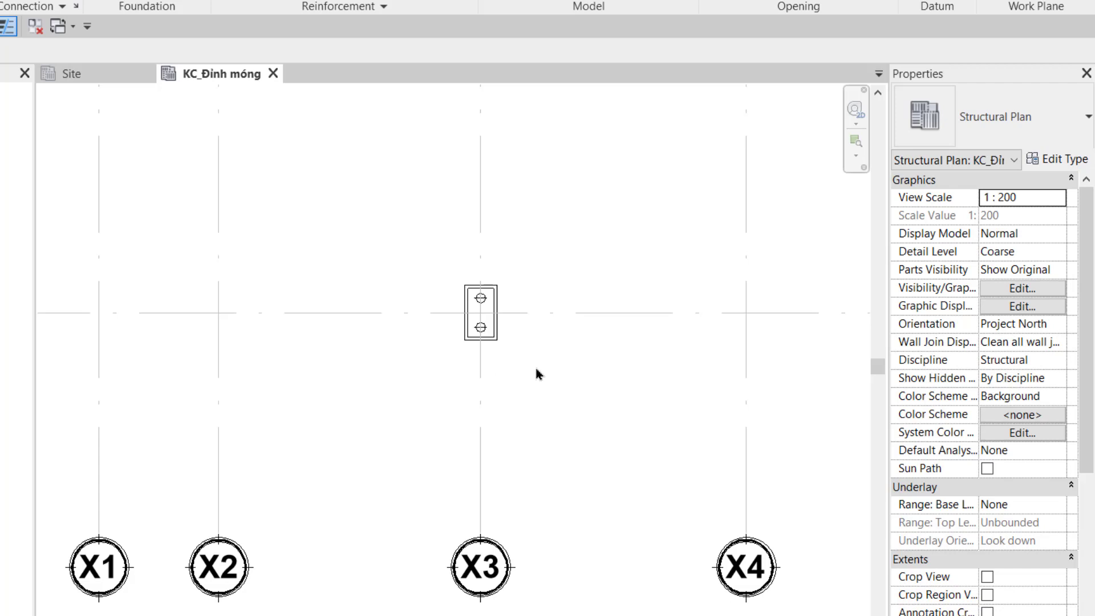
# Add 750 aligned dimensions from grid Y1 to the foundation's bottom and top edges.
pyautogui.press('d')
pyautogui.press('i')
pyautogui.scroll(3, 531, 326)
pyautogui.scroll(2, 485, 334)
pyautogui.click(463, 339)
pyautogui.click(689, 365)
pyautogui.scroll(-1, 582, 406)
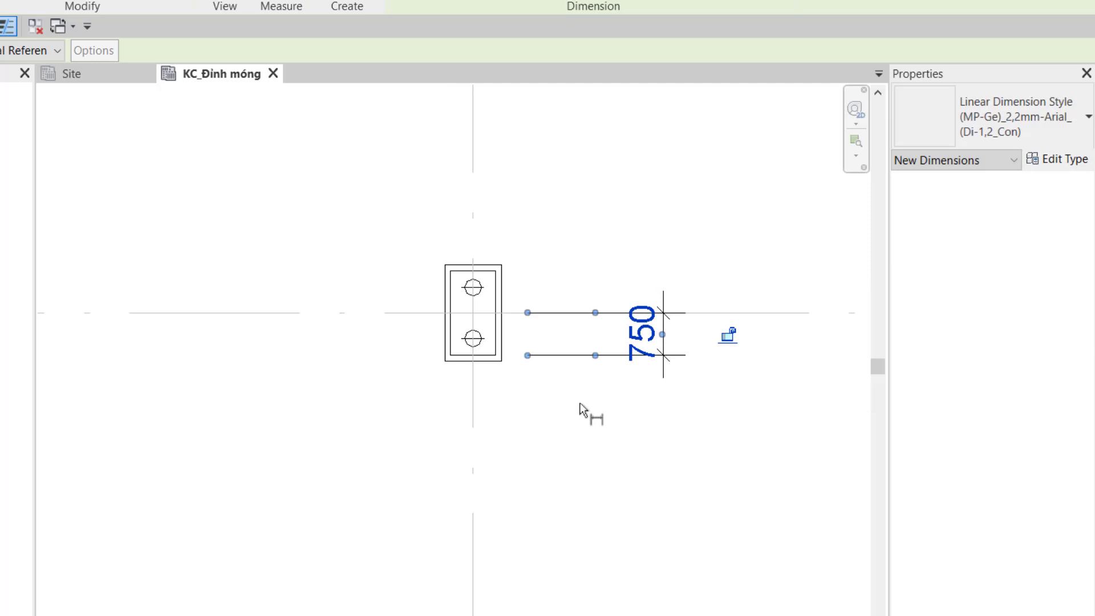
pyautogui.click(445, 313)
pyautogui.click(474, 275)
pyautogui.click(362, 246)
pyautogui.press('Escape')
pyautogui.press('Escape')
# Change one foundation dimension to 650, shifting it off grid Y1, then zoom to fit.
pyautogui.click(506, 352)
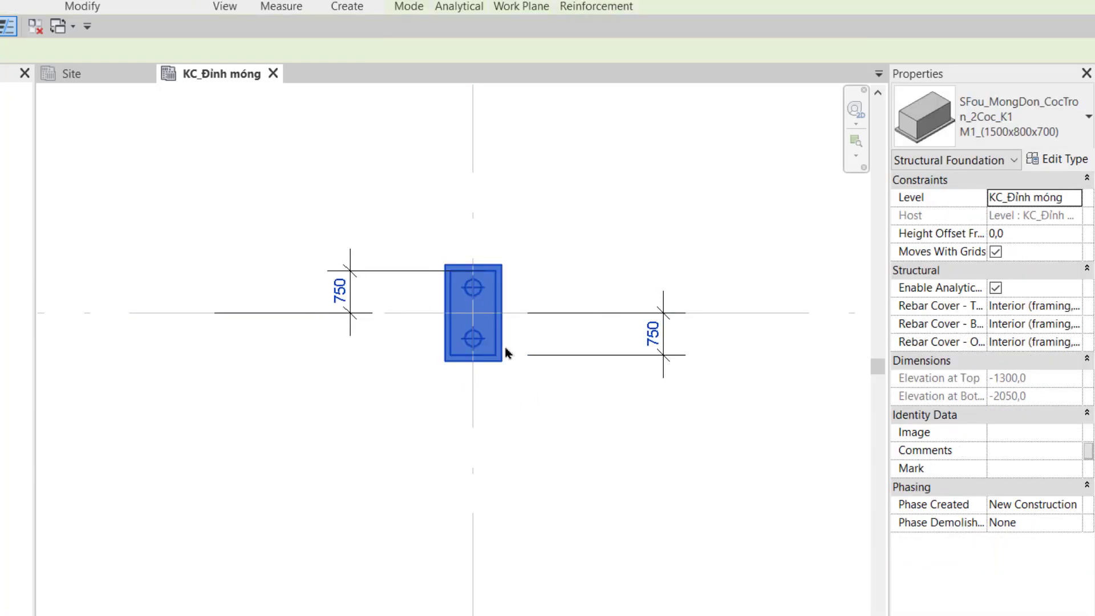
pyautogui.click(654, 334)
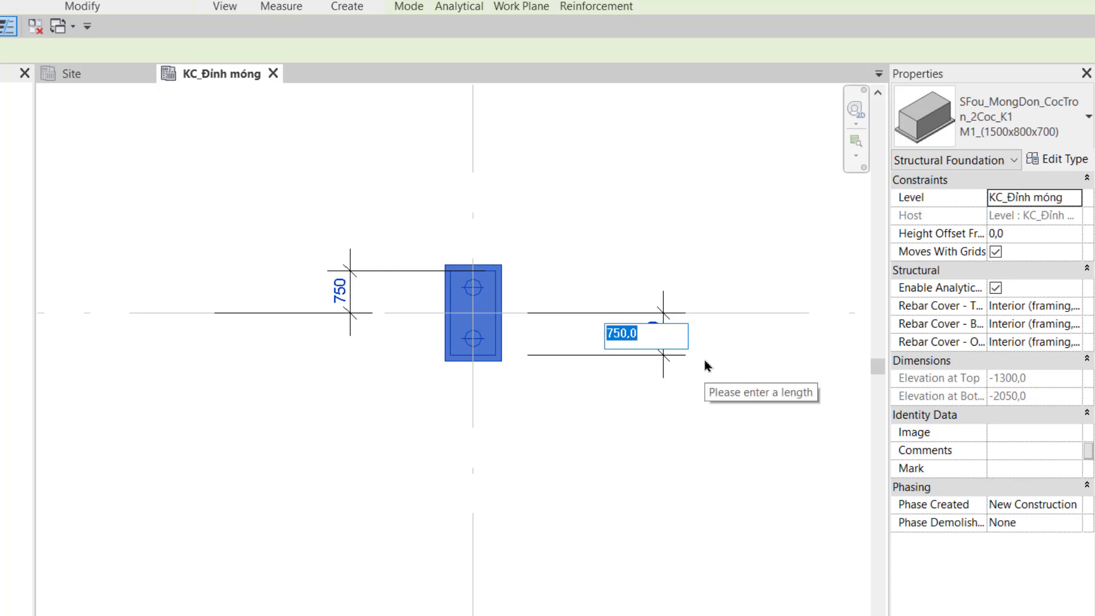
pyautogui.write('650')
pyautogui.press('Return')
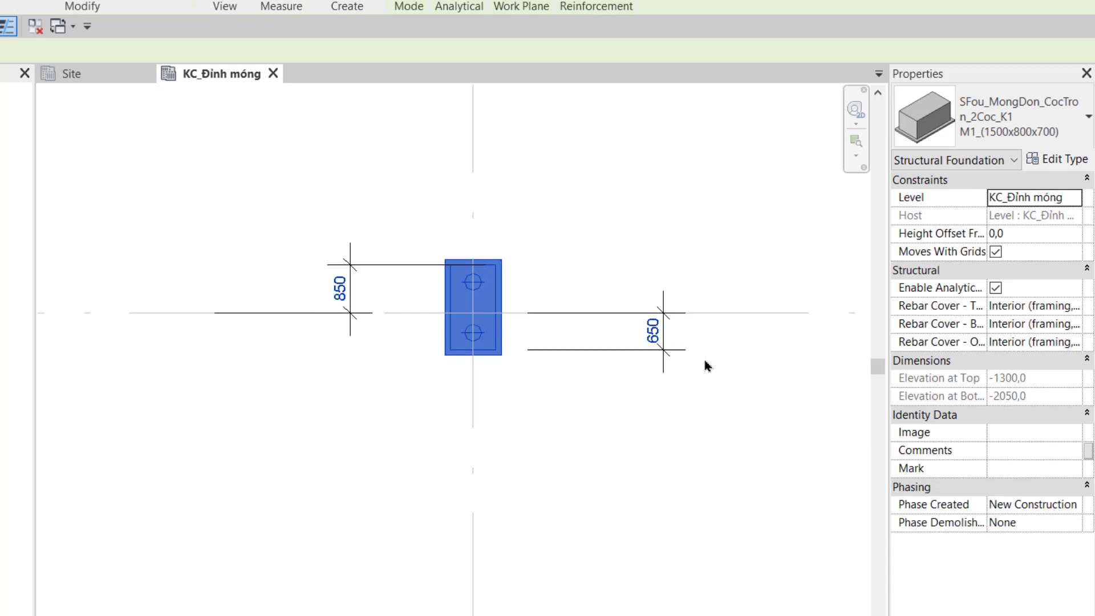
pyautogui.click(666, 477)
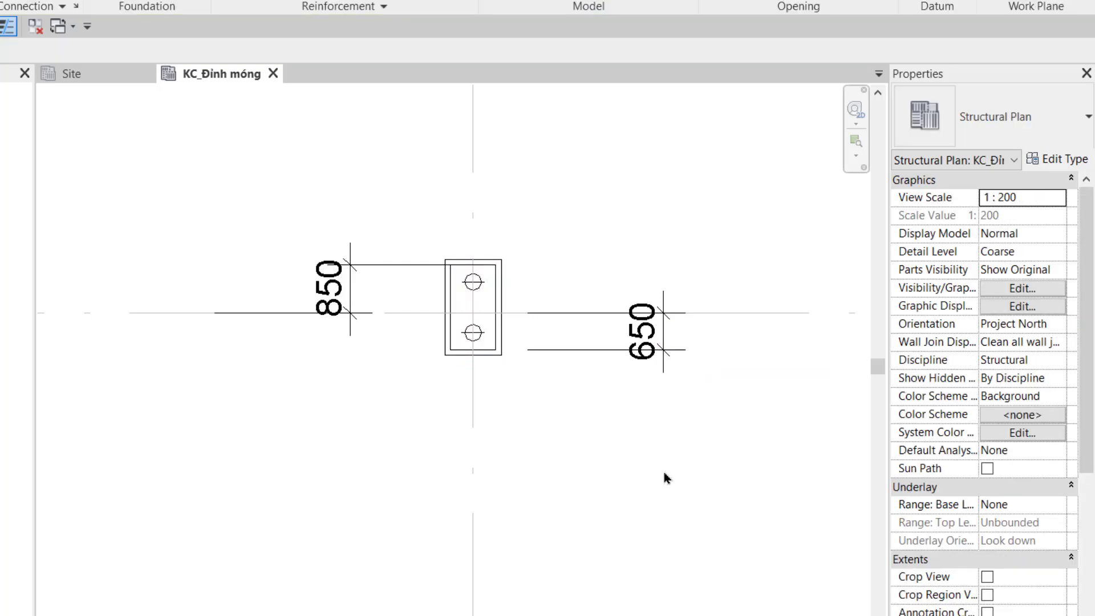
pyautogui.press('z')
pyautogui.press('f')
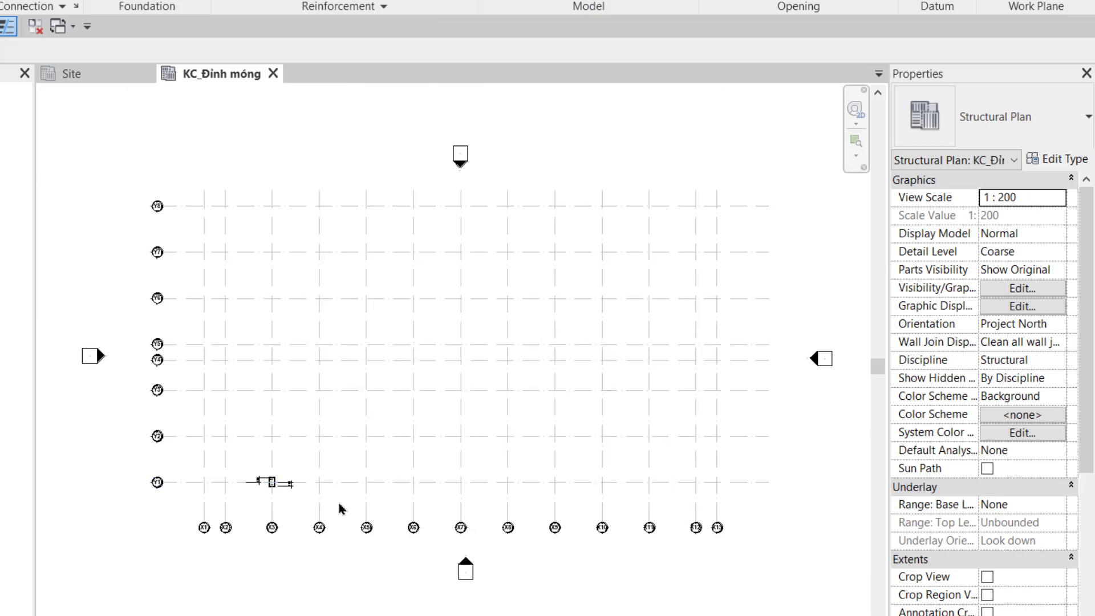
# Copy the X3/Y1 foundation to each grid from X4 through X11 along Y1.
pyautogui.click(274, 484)
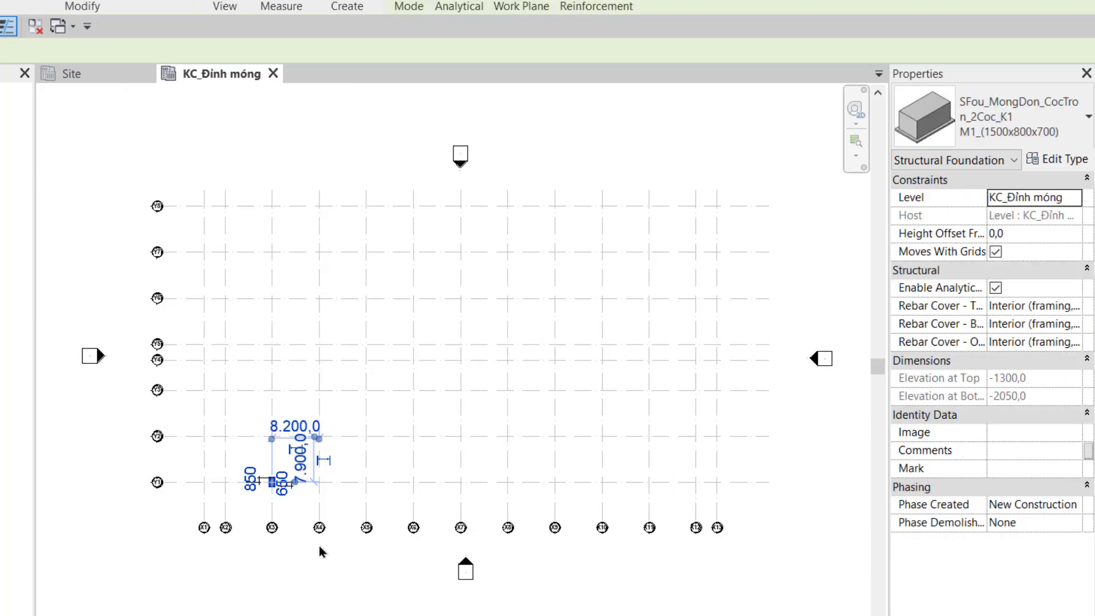
pyautogui.press('c')
pyautogui.press('o')
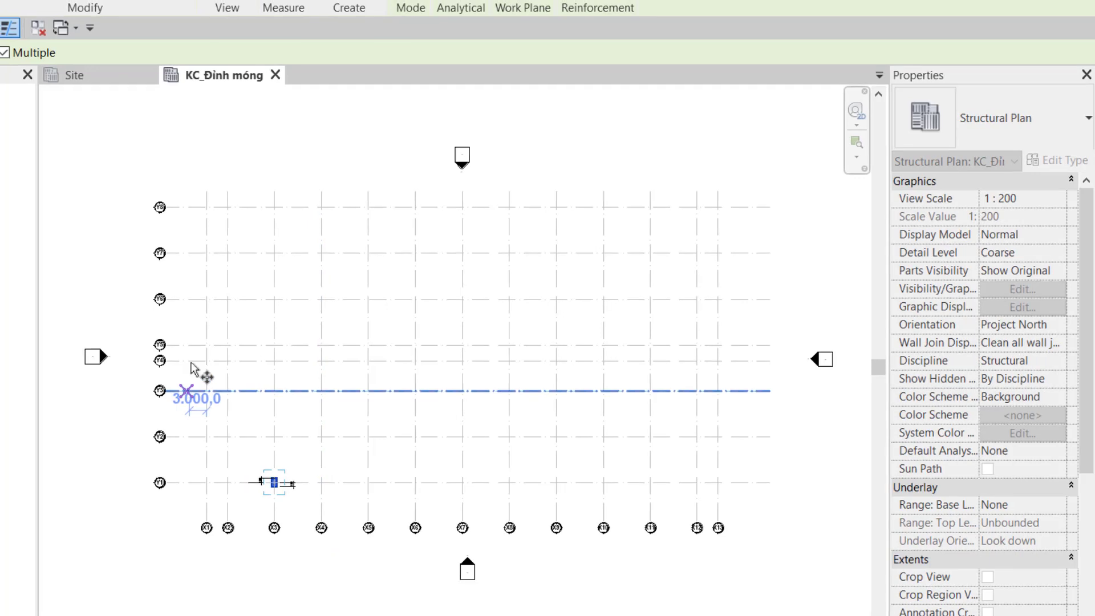
pyautogui.click(1, 53)
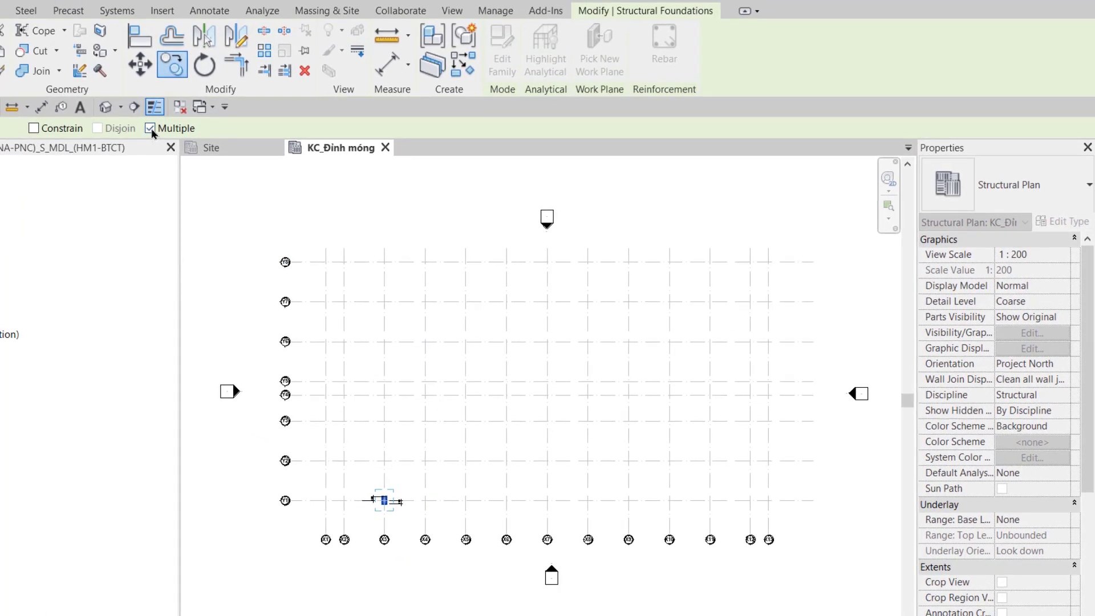
pyautogui.click(384, 501)
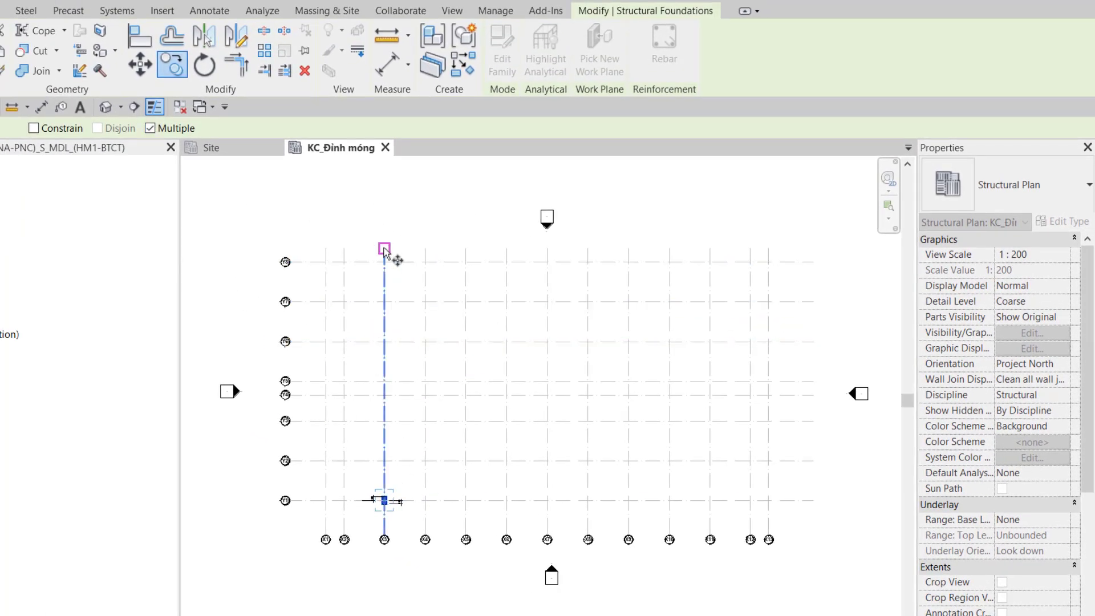
pyautogui.click(425, 249)
pyautogui.click(465, 249)
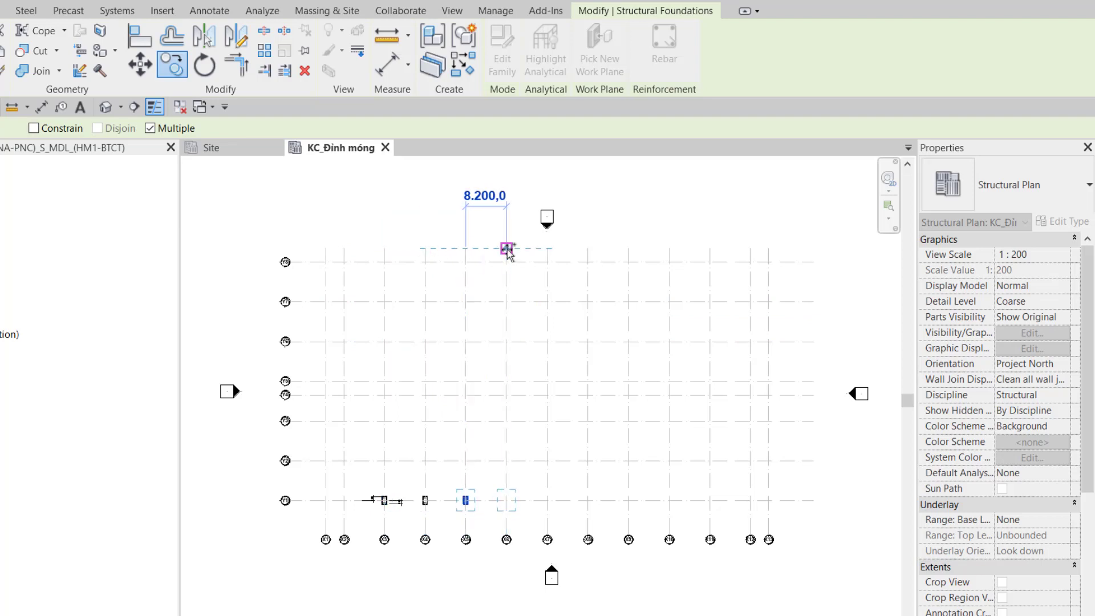
pyautogui.click(507, 249)
pyautogui.click(547, 249)
pyautogui.click(587, 248)
pyautogui.click(629, 249)
pyautogui.click(670, 249)
pyautogui.click(710, 248)
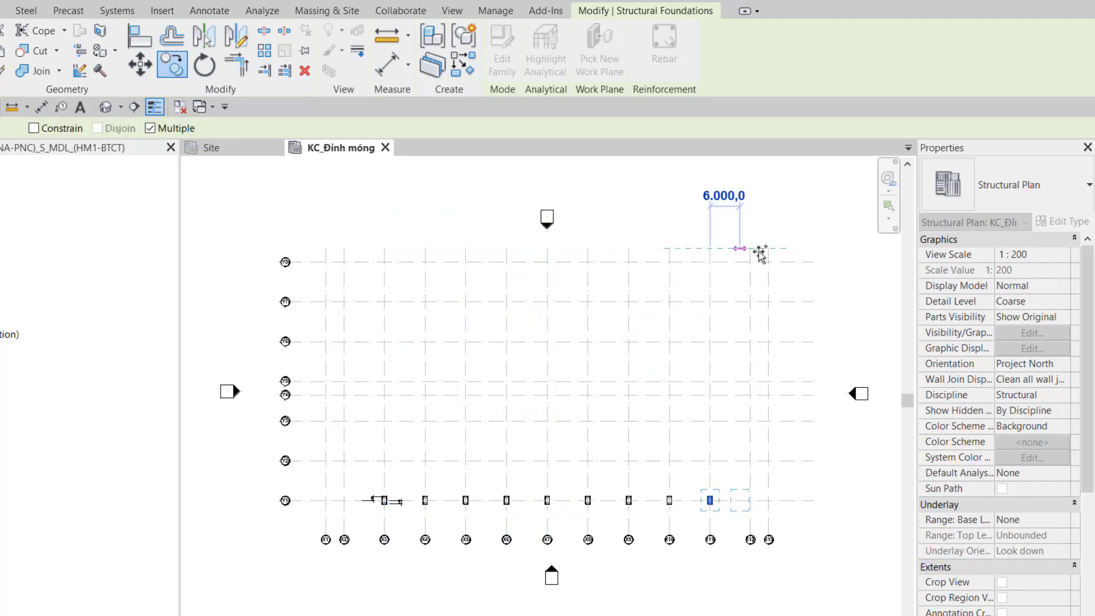
pyautogui.press('Escape')
pyautogui.press('Escape')
# Select the nine Y1 foundations, excluding the dimension, and mirror-copy them across grid Y4.
pyautogui.moveTo(362, 477); pyautogui.dragTo(730, 533)
pyautogui.click(501, 48)
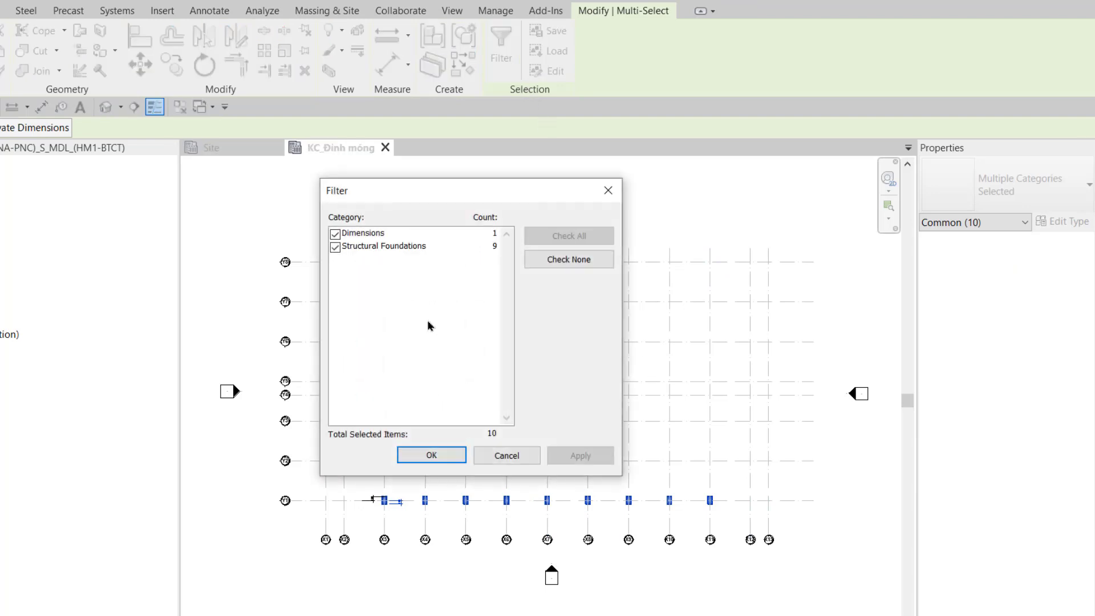
pyautogui.click(336, 234)
pyautogui.click(431, 455)
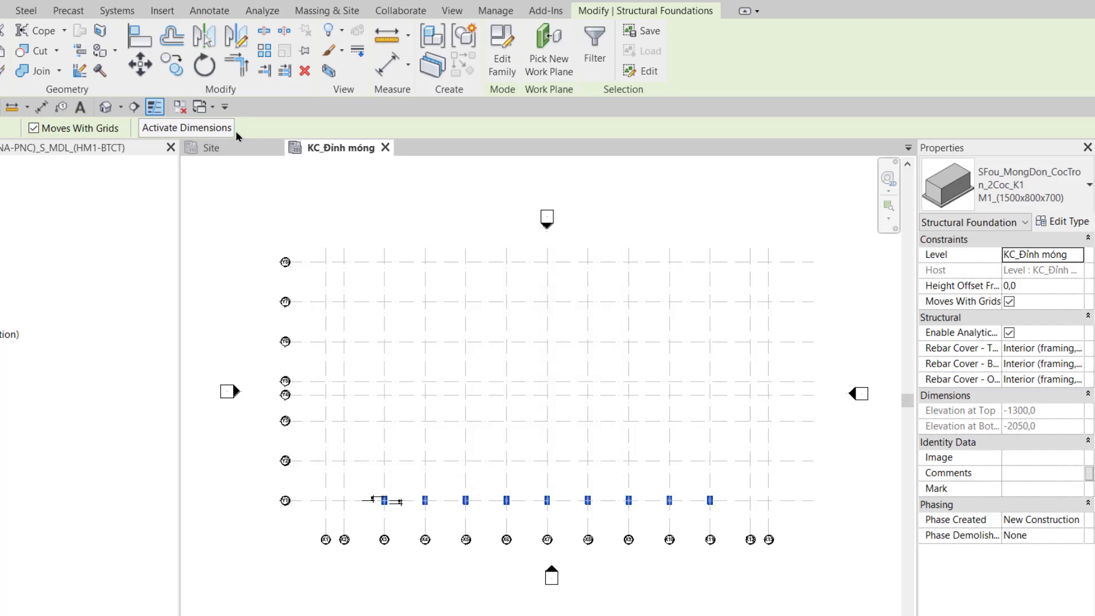
pyautogui.click(217, 45)
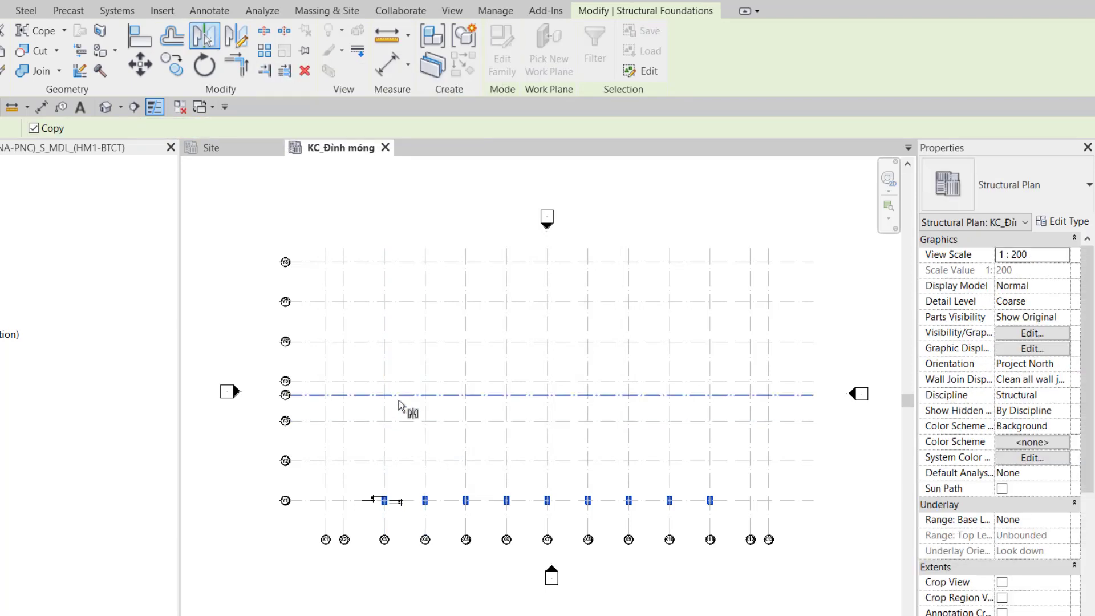
pyautogui.click(446, 394)
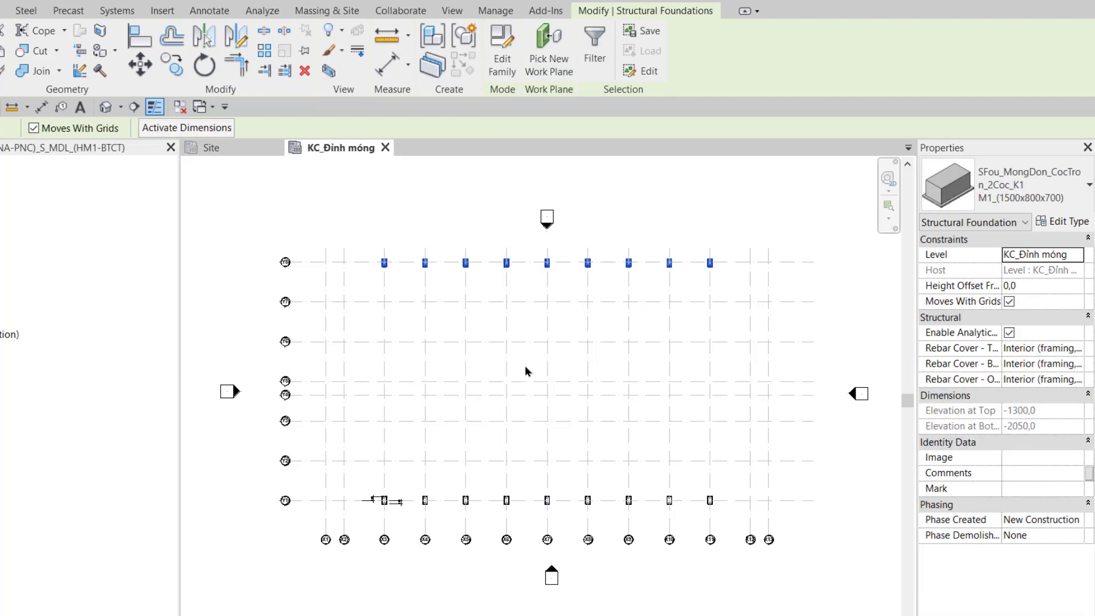
pyautogui.click(829, 482)
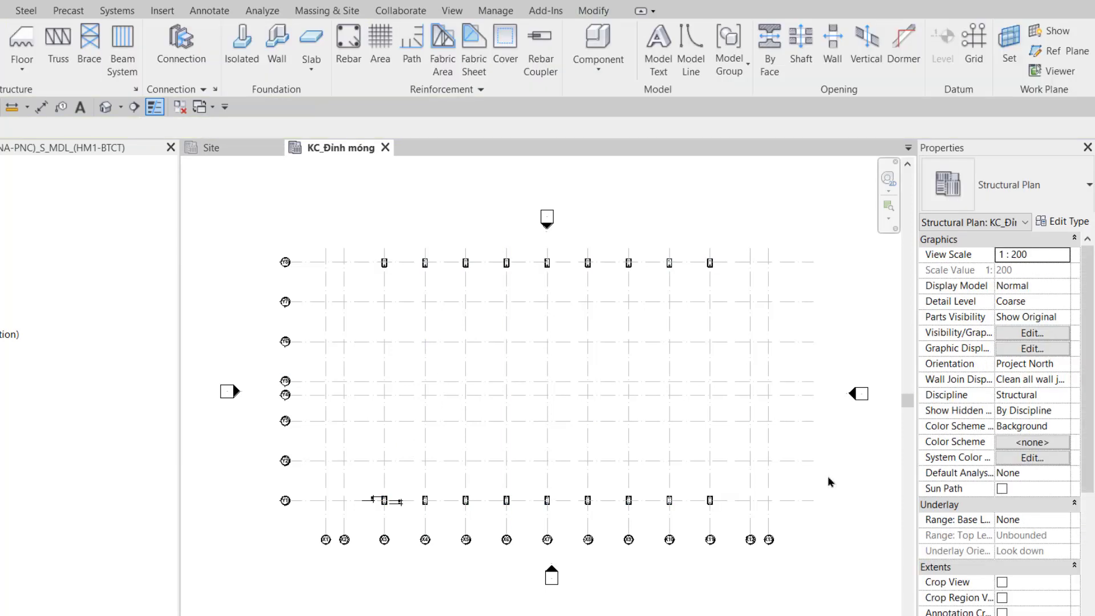
# Duplicate the M1 foundation type as M2_(1500x800x700) and make it the current type.
pyautogui.scroll(5, 379, 531)
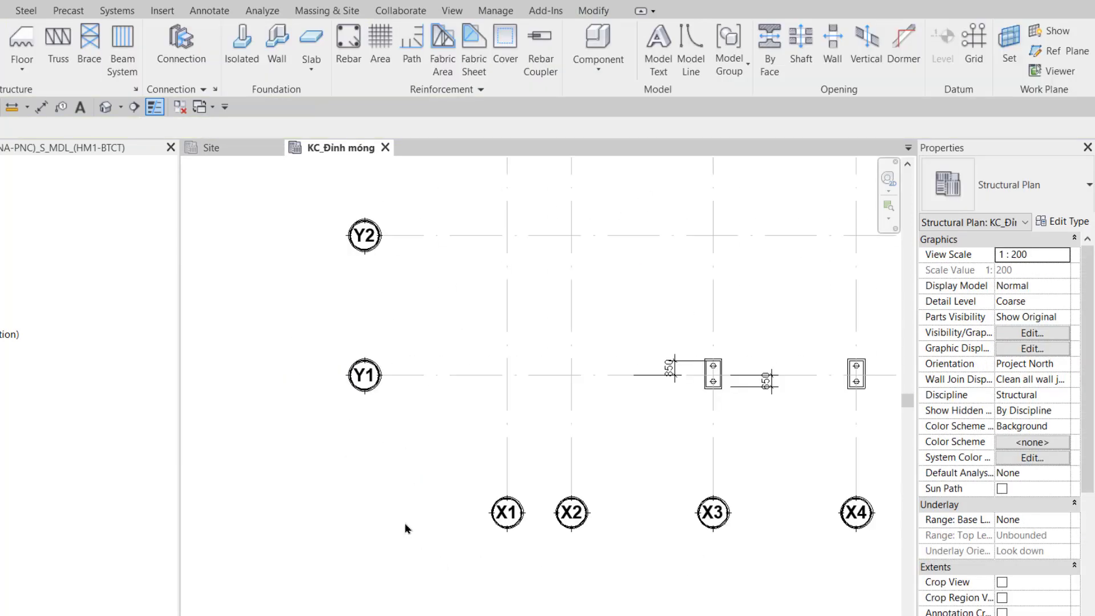
pyautogui.click(242, 46)
pyautogui.click(1057, 226)
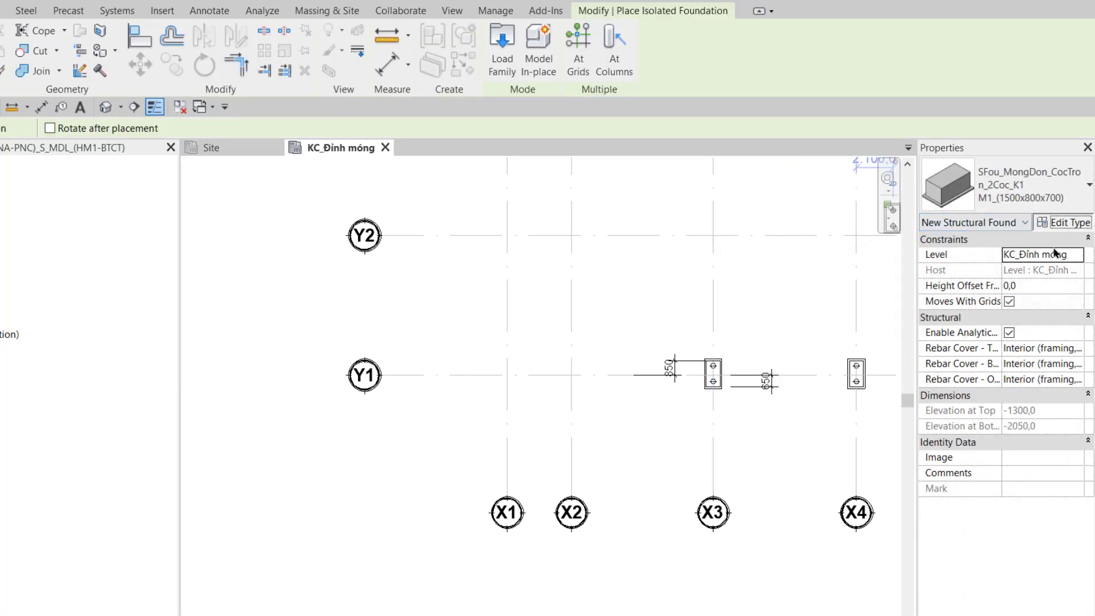
pyautogui.click(762, 148)
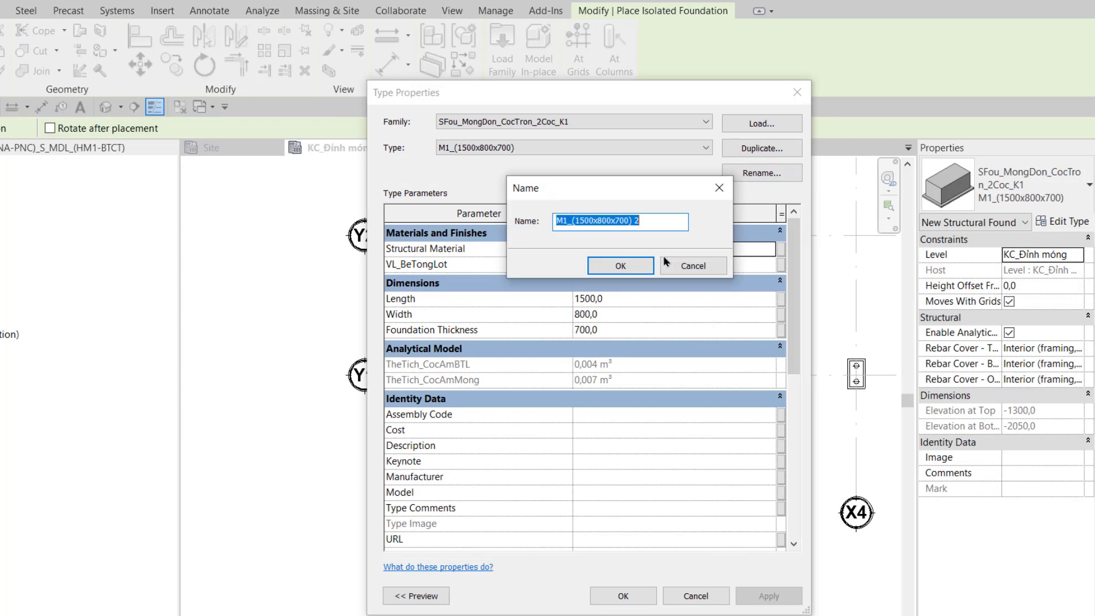
pyautogui.click(565, 221)
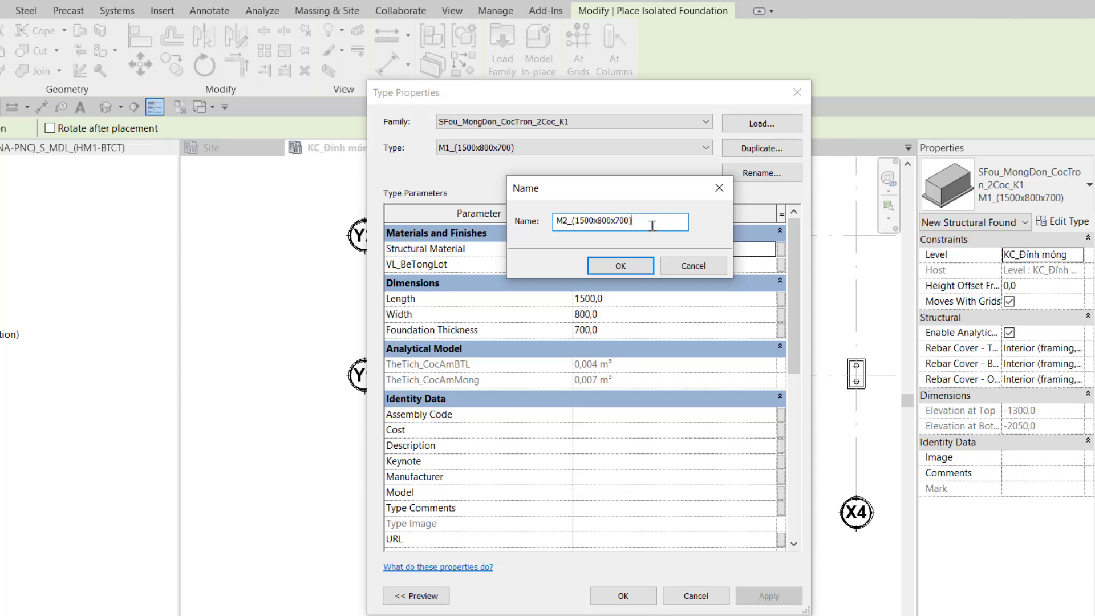
pyautogui.click(637, 267)
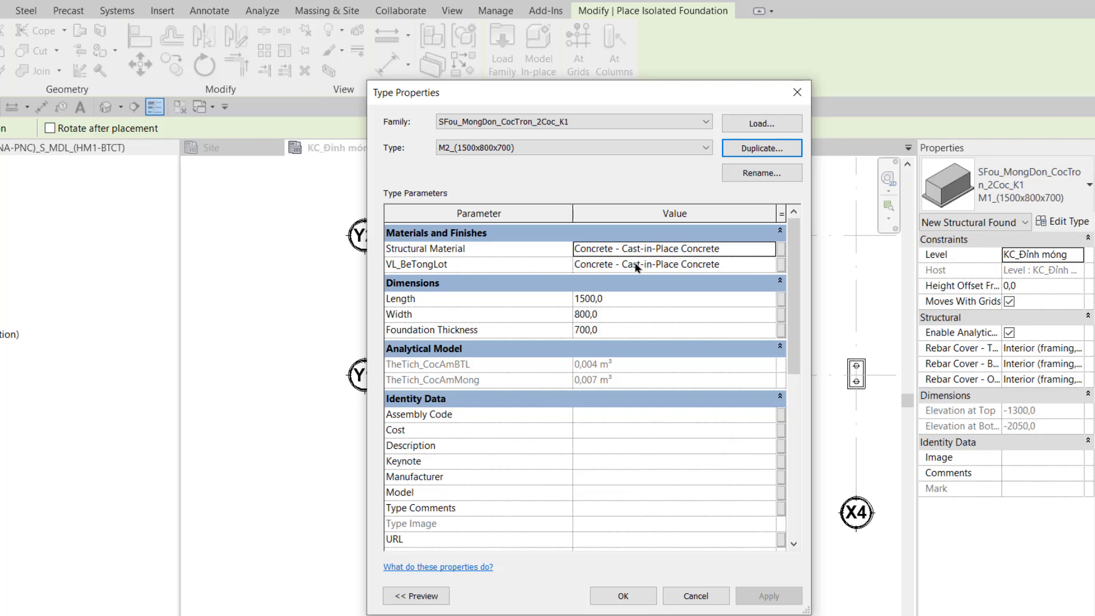
pyautogui.click(623, 596)
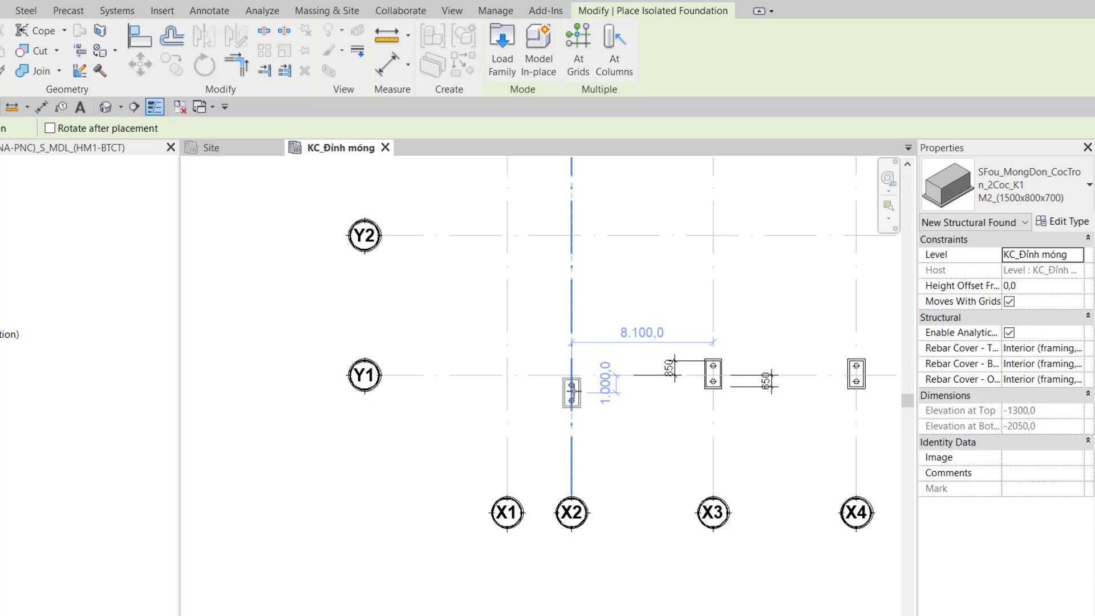
# Place an M2 foundation at the X2/Y1 grid intersection.
pyautogui.click(572, 374)
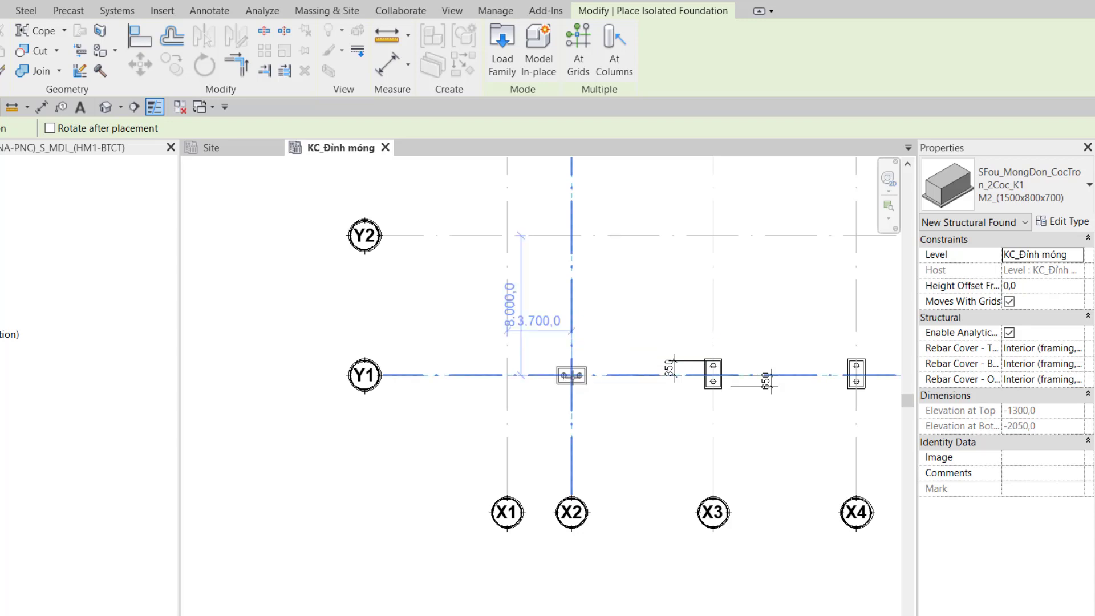
pyautogui.press('Escape')
pyautogui.press('Escape')
pyautogui.scroll(2, 545, 427)
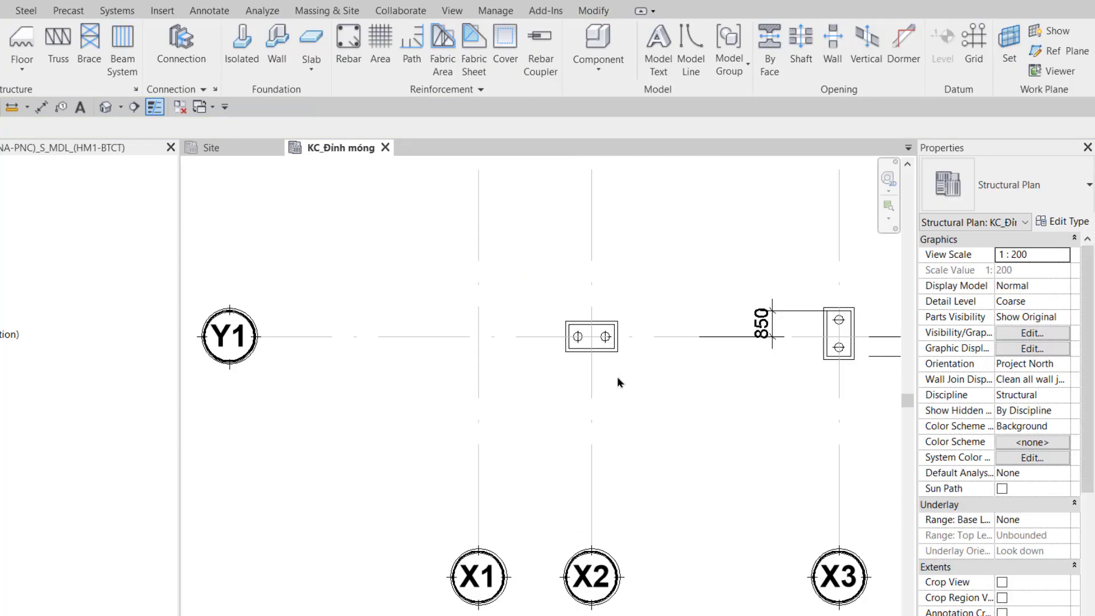
pyautogui.click(612, 357)
pyautogui.click(684, 425)
# Add a 750 aligned dimension between the foundation edge and grid X2.
pyautogui.press('d')
pyautogui.press('i')
pyautogui.scroll(2, 573, 347)
pyautogui.click(580, 349)
pyautogui.click(620, 399)
pyautogui.click(576, 519)
pyautogui.press('Escape')
pyautogui.press('Escape')
# Change that dimension to 650 to offset the foundation from grid X2.
pyautogui.click(665, 358)
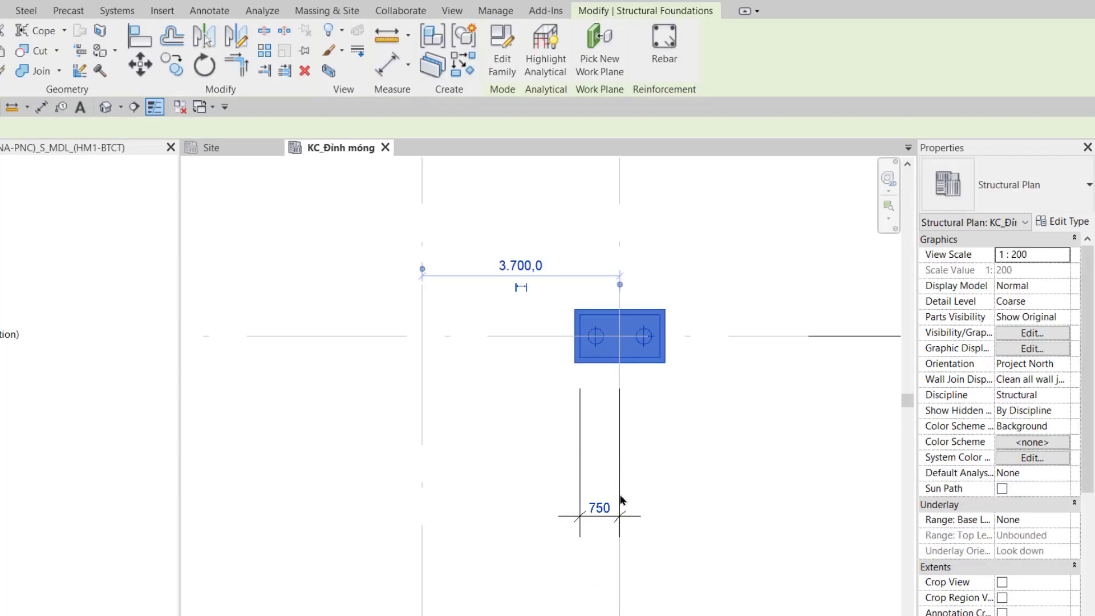
pyautogui.click(599, 508)
pyautogui.write('650')
pyautogui.press('Return')
pyautogui.press('Escape')
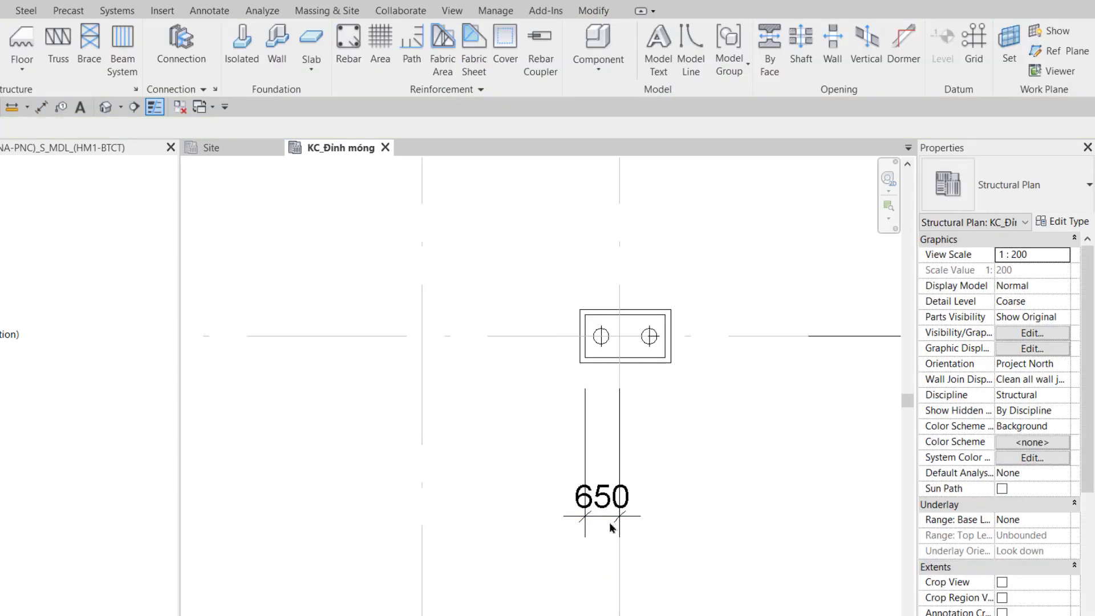
# Copy the X2/Y1 M2 foundation up to grid X2/Y8.
pyautogui.scroll(-3, 706, 517)
pyautogui.scroll(-2, 553, 511)
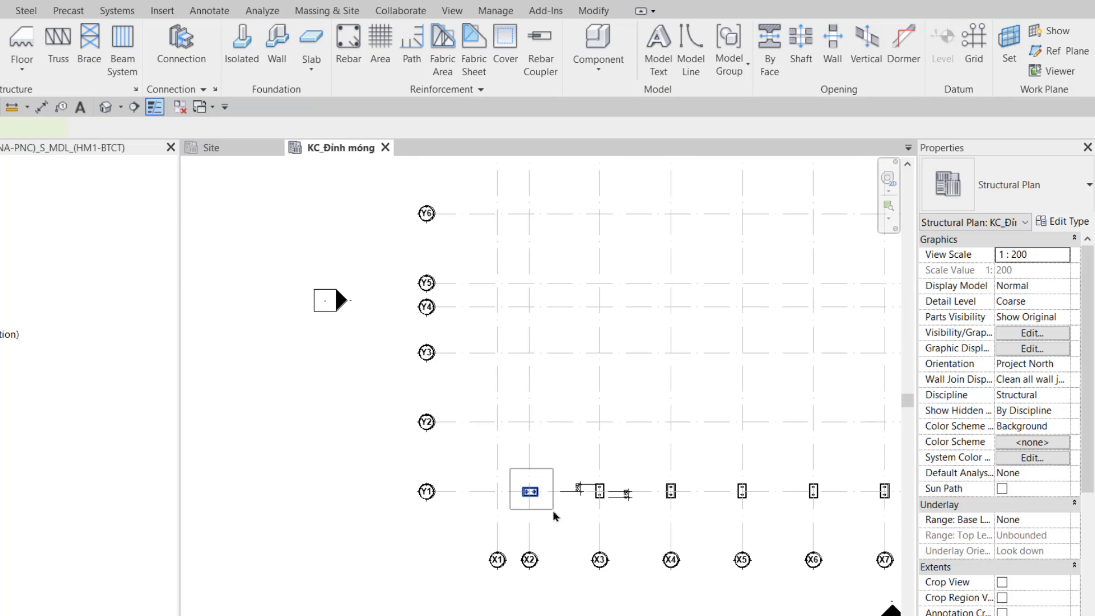
pyautogui.click(552, 511)
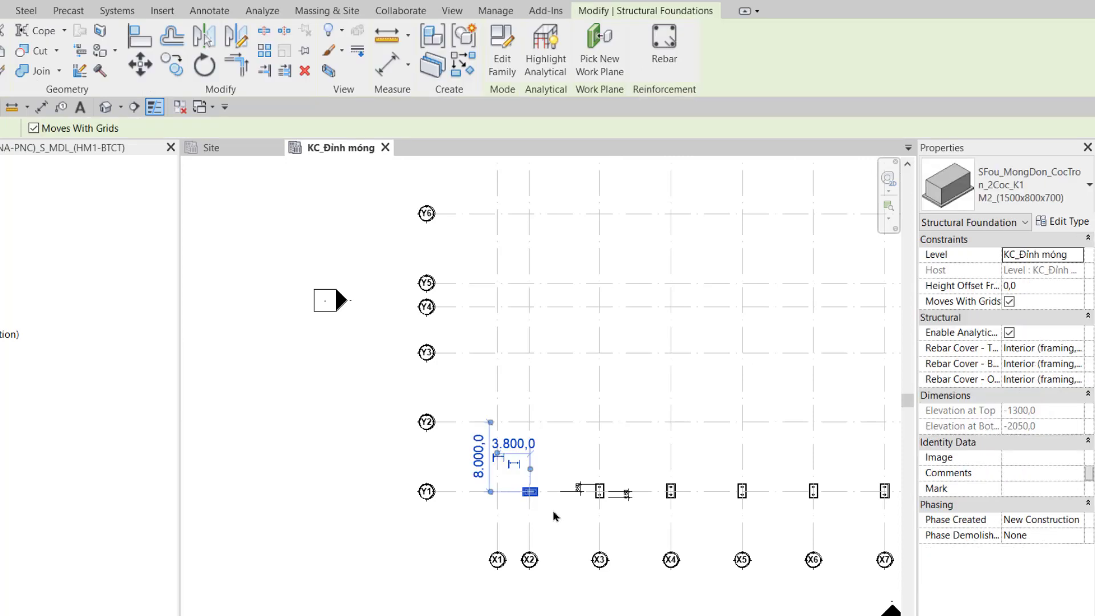
pyautogui.press('c')
pyautogui.press('o')
pyautogui.click(471, 492)
pyautogui.scroll(-3, 473, 457)
pyautogui.scroll(1, 453, 455)
pyautogui.click(450, 279)
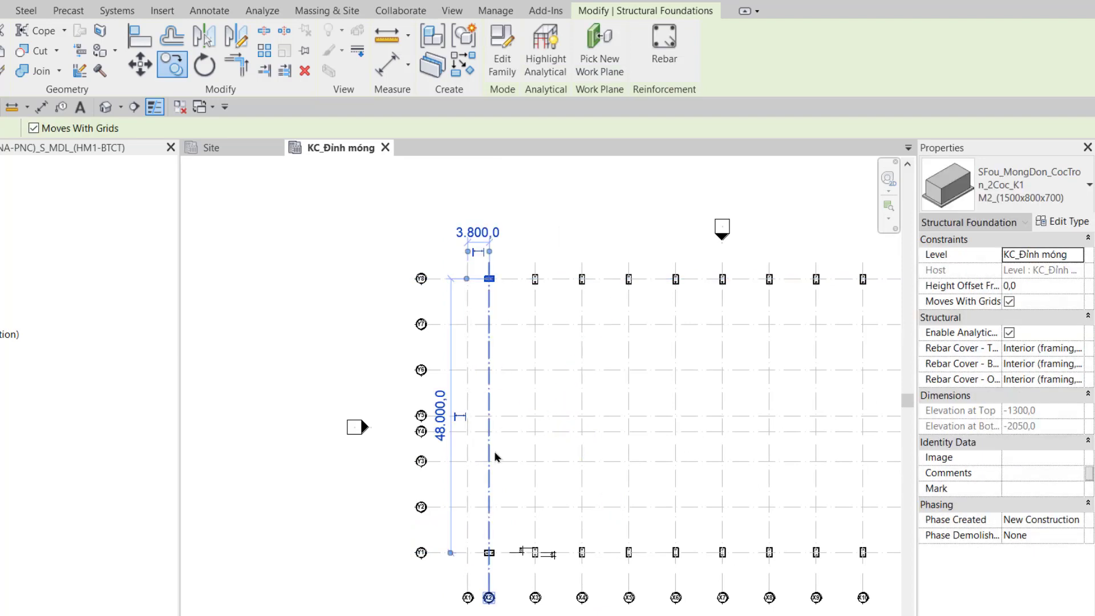
pyautogui.scroll(-1, 507, 553)
pyautogui.moveTo(508, 554); pyautogui.dragTo(427, 536, button='middle')
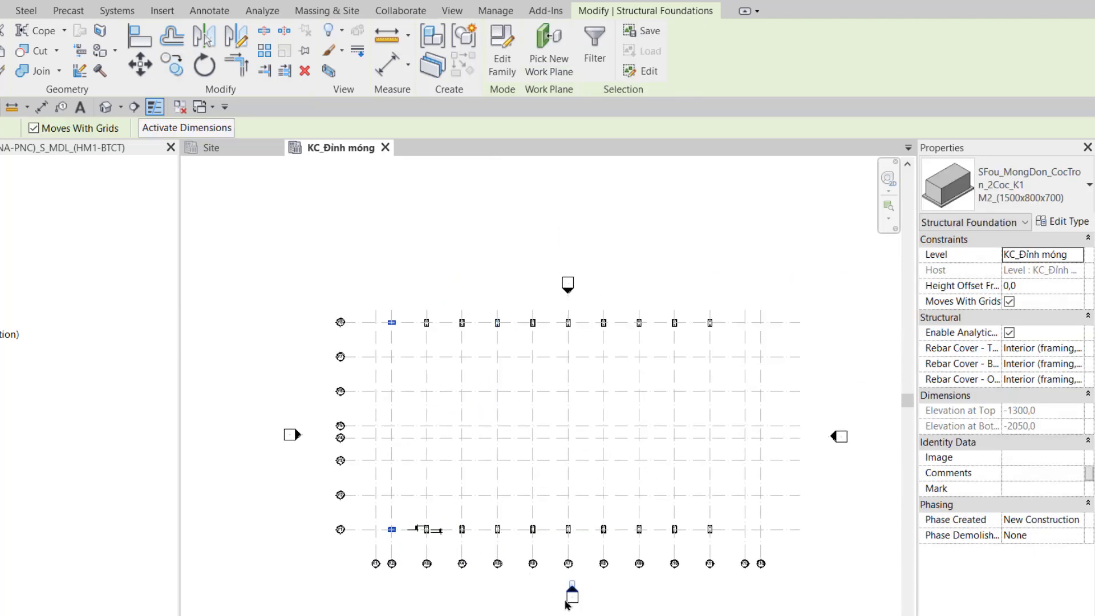
# Mirror both X2 foundations across grid X7 to the opposite end of the plan.
pyautogui.press('m')
pyautogui.press('v')
pyautogui.press('m')
pyautogui.press('m')
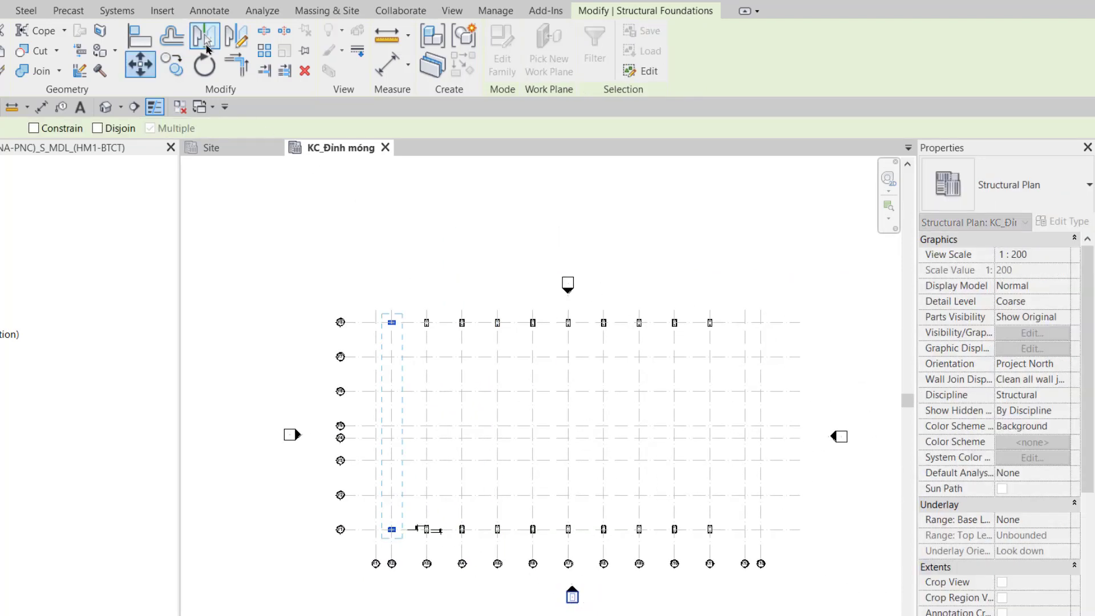
pyautogui.scroll(3, 587, 570)
pyautogui.click(545, 530)
pyautogui.scroll(-2, 551, 531)
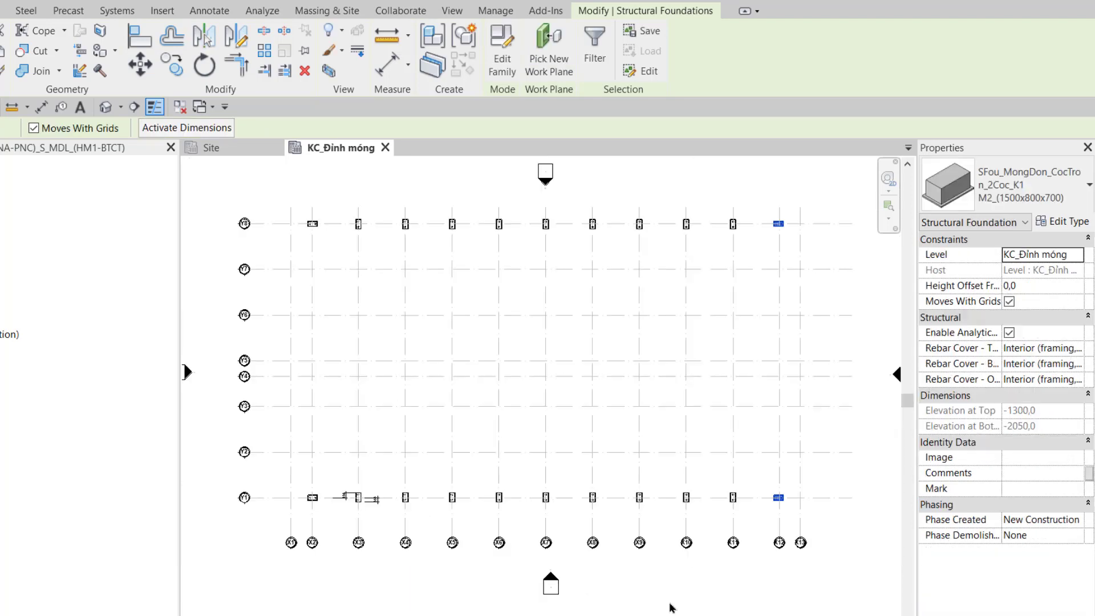
pyautogui.scroll(2, 833, 579)
pyautogui.scroll(2, 431, 455)
pyautogui.scroll(2, 430, 456)
pyautogui.moveTo(460, 433); pyautogui.dragTo(508, 398, button='middle')
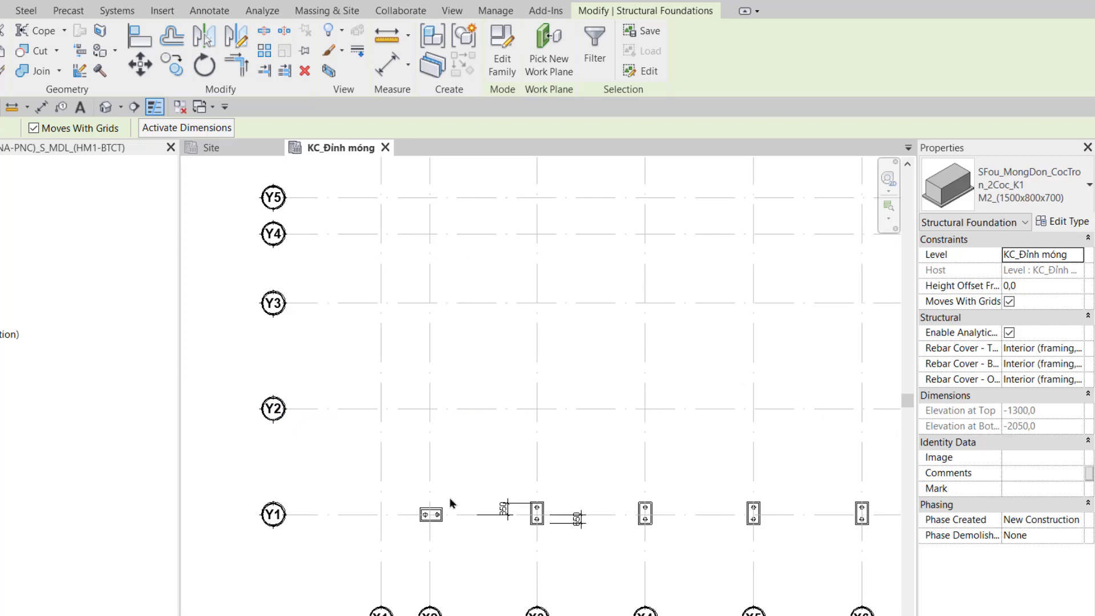
pyautogui.click(432, 513)
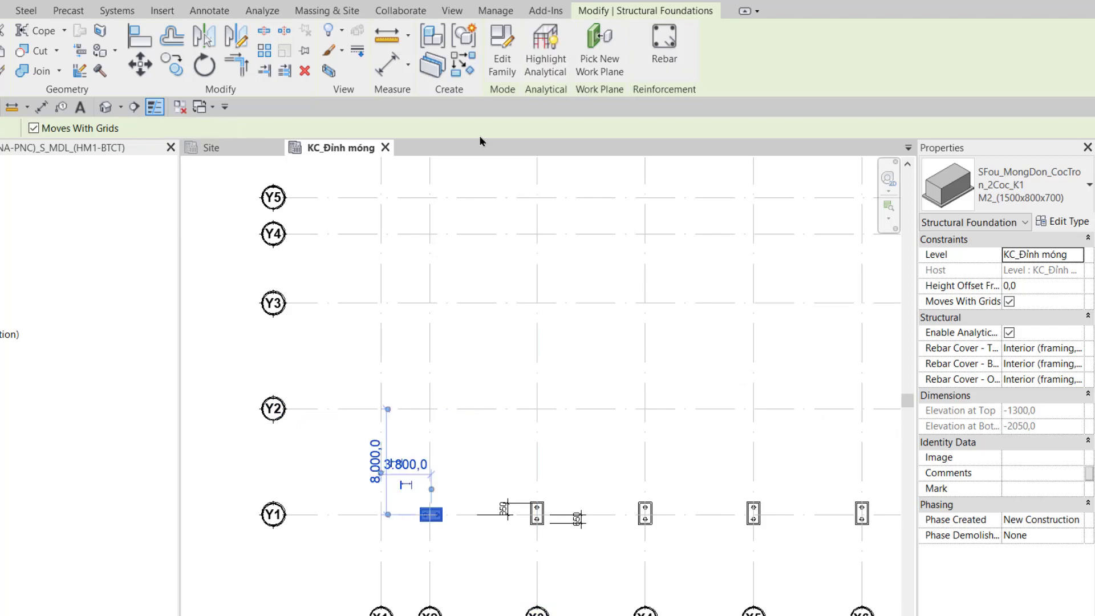
# Via Create Similar, duplicate the M2 type as M3_(1500x800x700) and make it current.
pyautogui.click(461, 73)
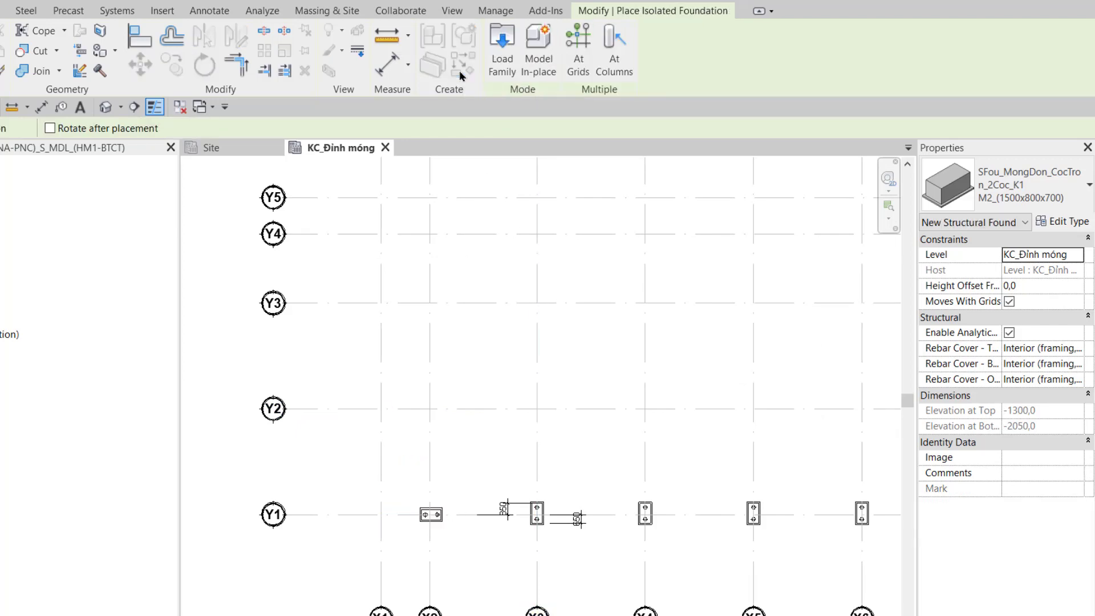
pyautogui.click(1065, 222)
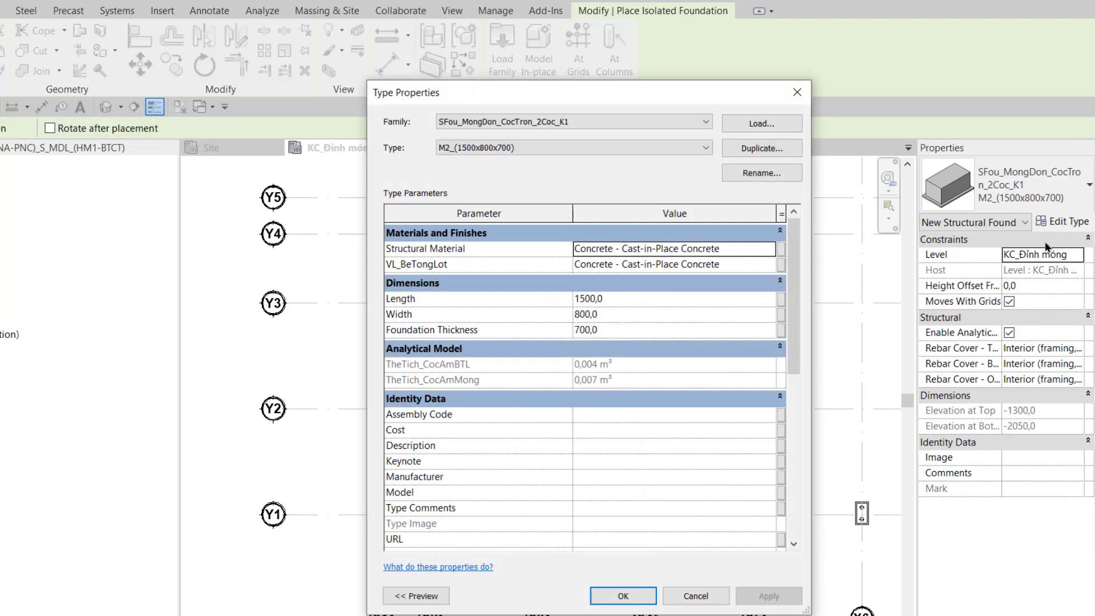
pyautogui.click(762, 152)
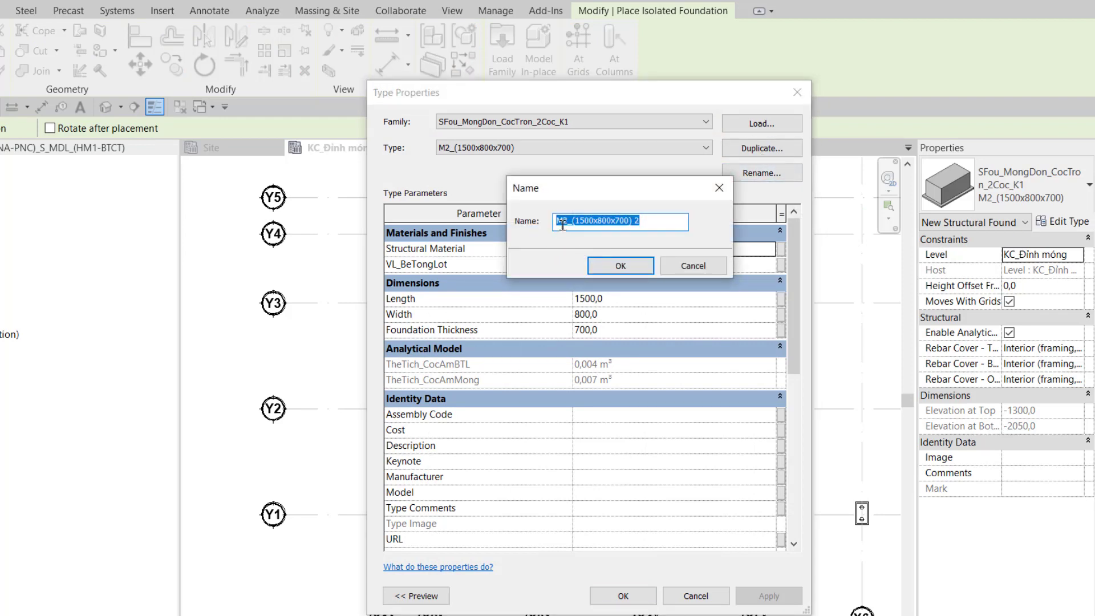
pyautogui.moveTo(562, 225); pyautogui.dragTo(566, 224)
pyautogui.write('3')
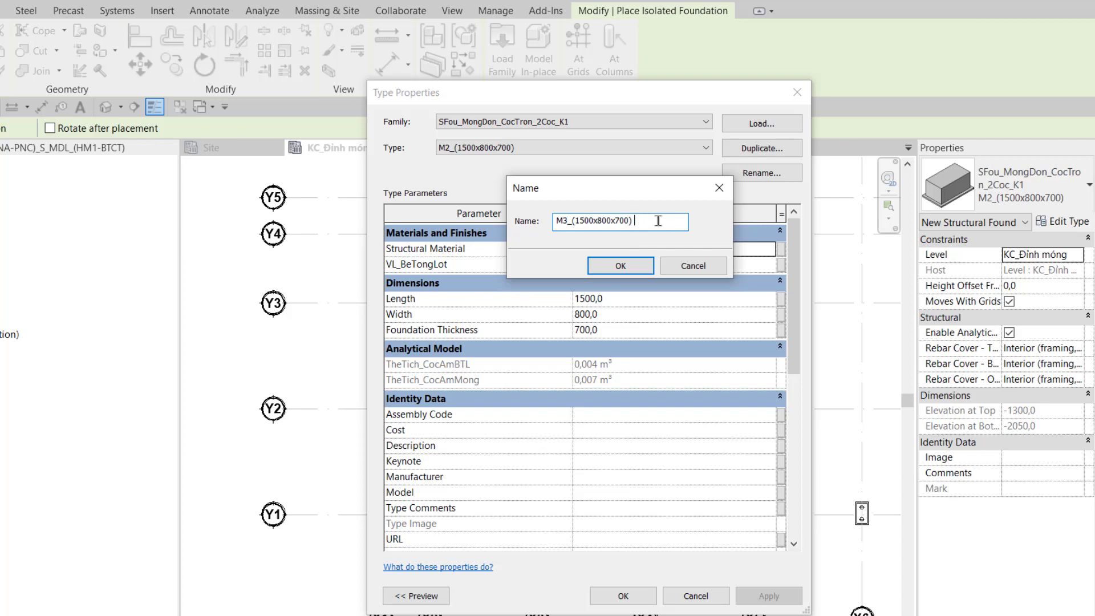
pyautogui.click(627, 267)
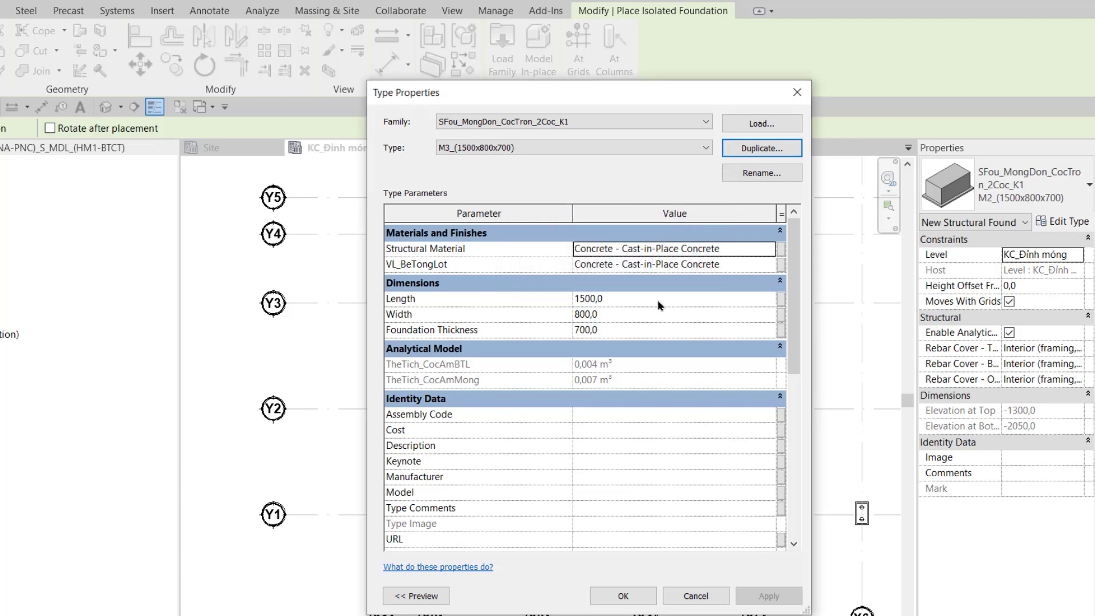
pyautogui.click(623, 596)
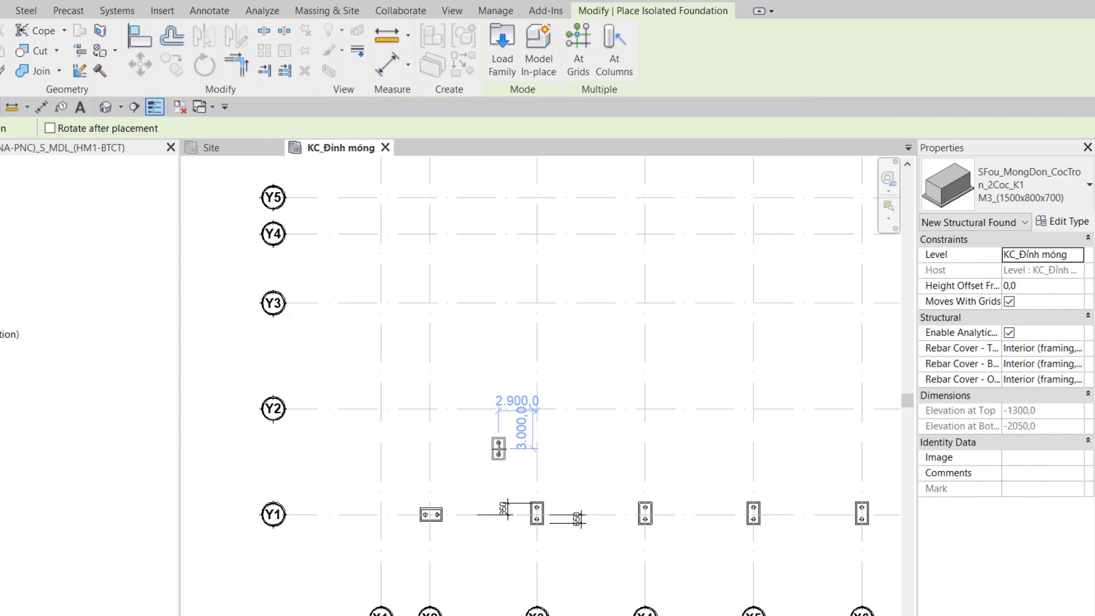
# Place an M3 footing at X2/Y2, align its edge to the reference line, and select it.
pyautogui.moveTo(499, 449); pyautogui.dragTo(519, 432, button='middle')
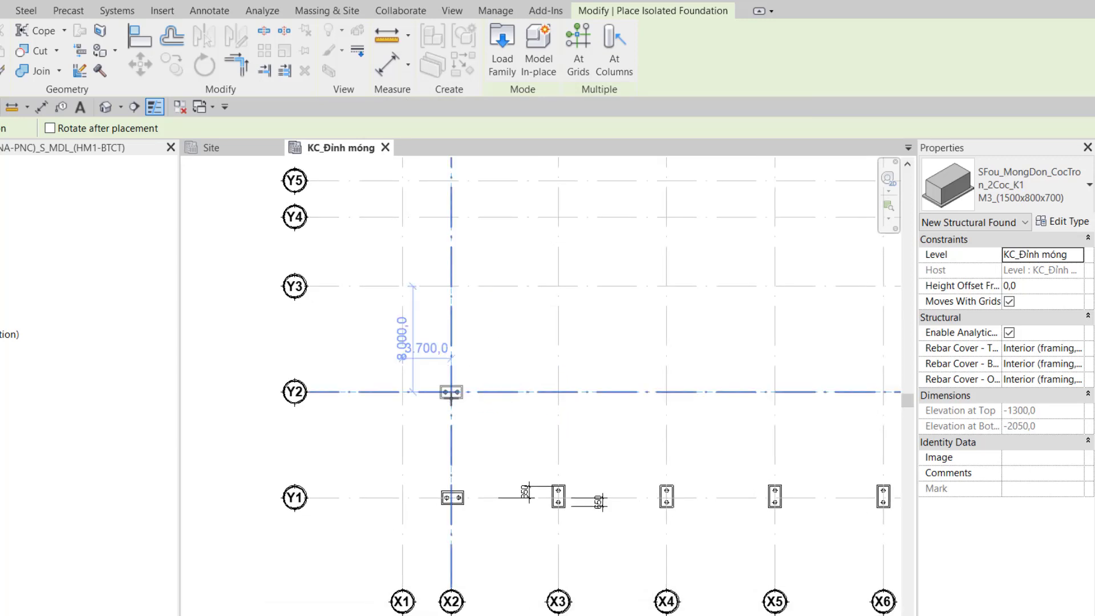
pyautogui.click(451, 392)
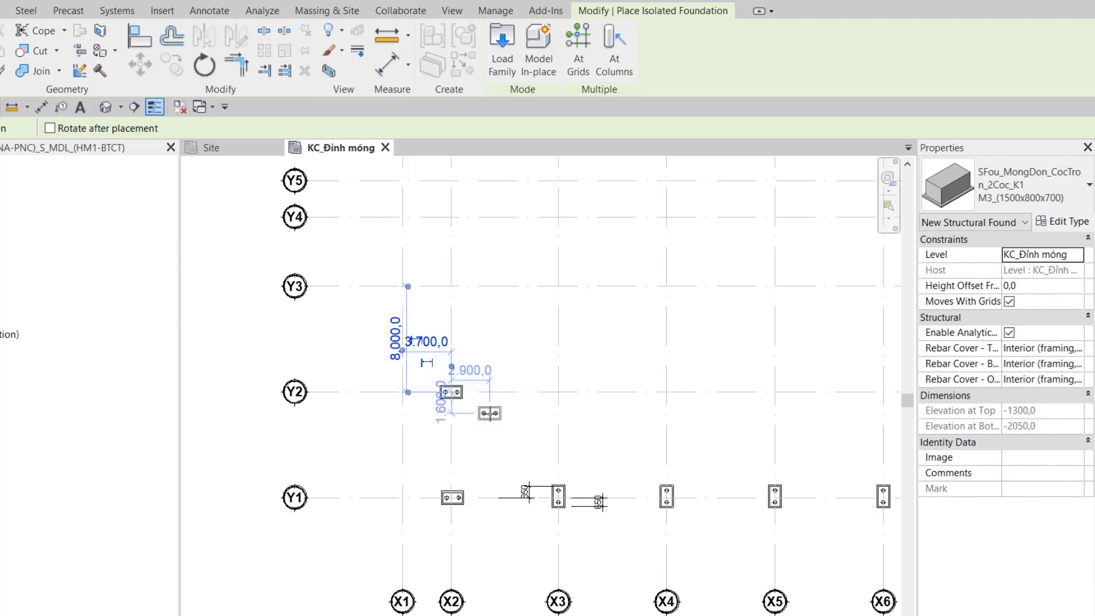
pyautogui.press('Escape')
pyautogui.press('Escape')
pyautogui.scroll(5, 449, 467)
pyautogui.scroll(-2, 448, 521)
pyautogui.click(441, 287)
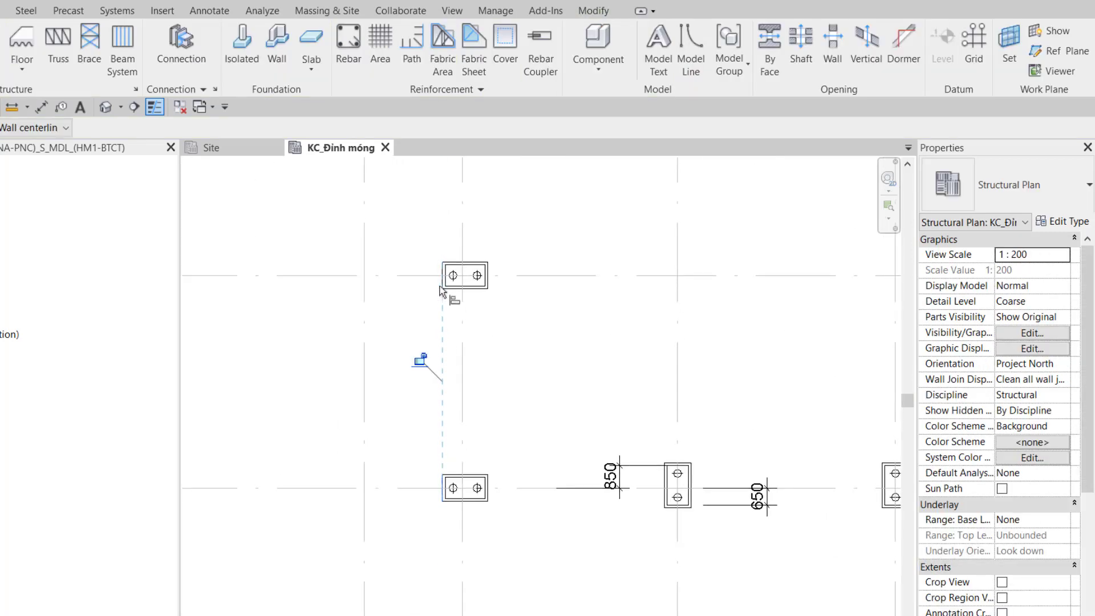
pyautogui.scroll(-2, 558, 395)
pyautogui.scroll(-1, 558, 395)
pyautogui.press('Escape')
pyautogui.press('Escape')
pyautogui.moveTo(464, 281); pyautogui.dragTo(549, 368)
pyautogui.scroll(-2, 551, 371)
pyautogui.moveTo(558, 369); pyautogui.dragTo(488, 485, button='middle')
# Copy the X2/Y2 footing onto grids Y3, Y5, Y6 and Y7.
pyautogui.press('r')
pyautogui.press('o')
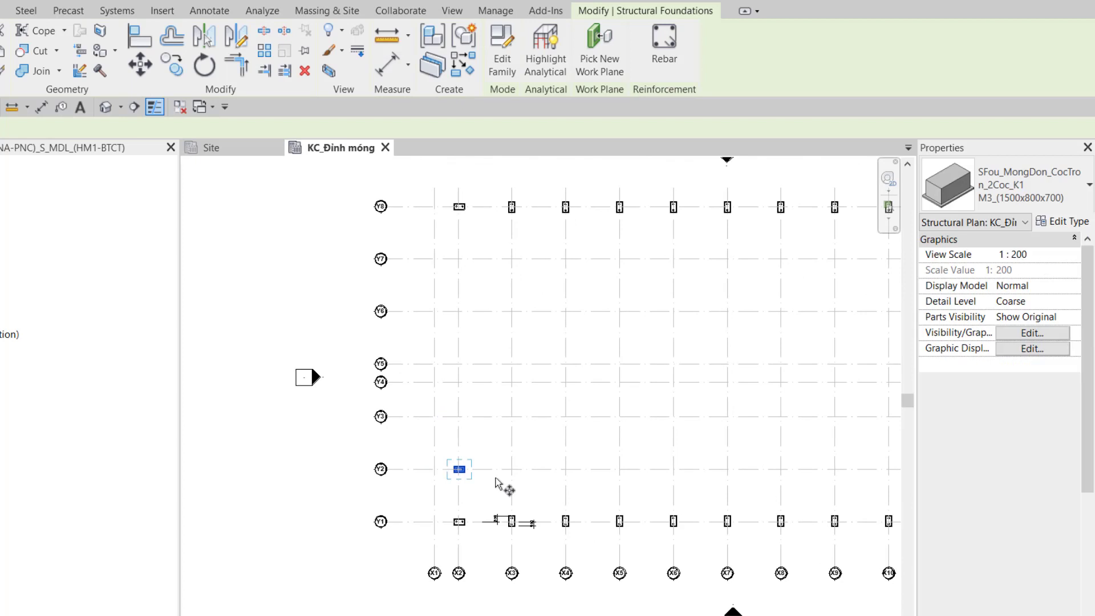
pyautogui.click(495, 469)
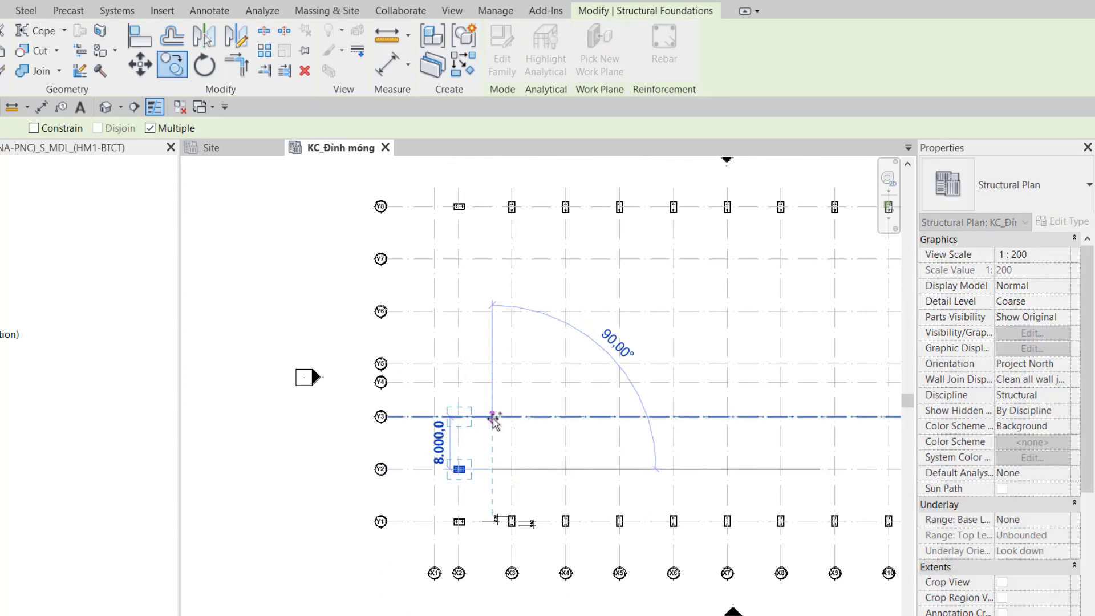
pyautogui.click(493, 417)
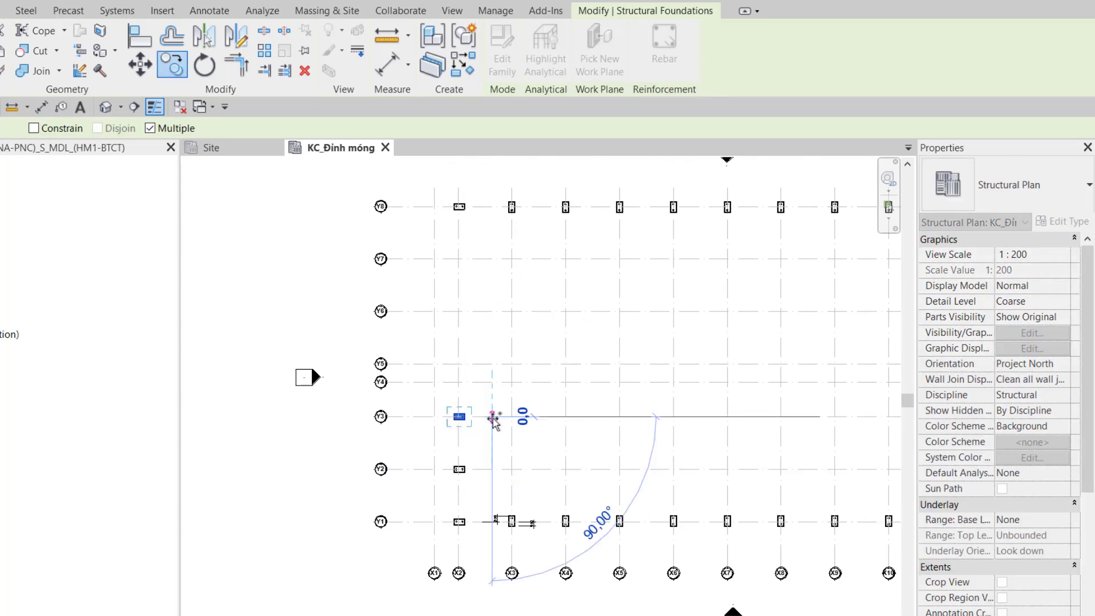
pyautogui.click(493, 364)
pyautogui.click(493, 312)
pyautogui.click(493, 259)
pyautogui.press('Escape')
# Mirror the column of X2 footings across grid X7.
pyautogui.moveTo(444, 240); pyautogui.dragTo(494, 501)
pyautogui.scroll(-3, 535, 481)
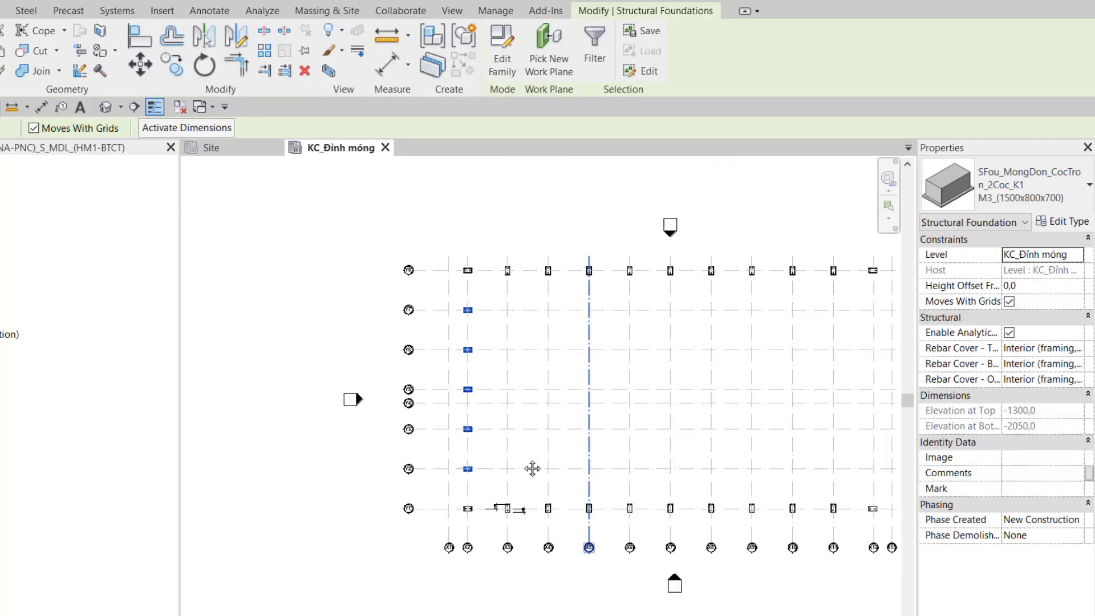
pyautogui.click(205, 40)
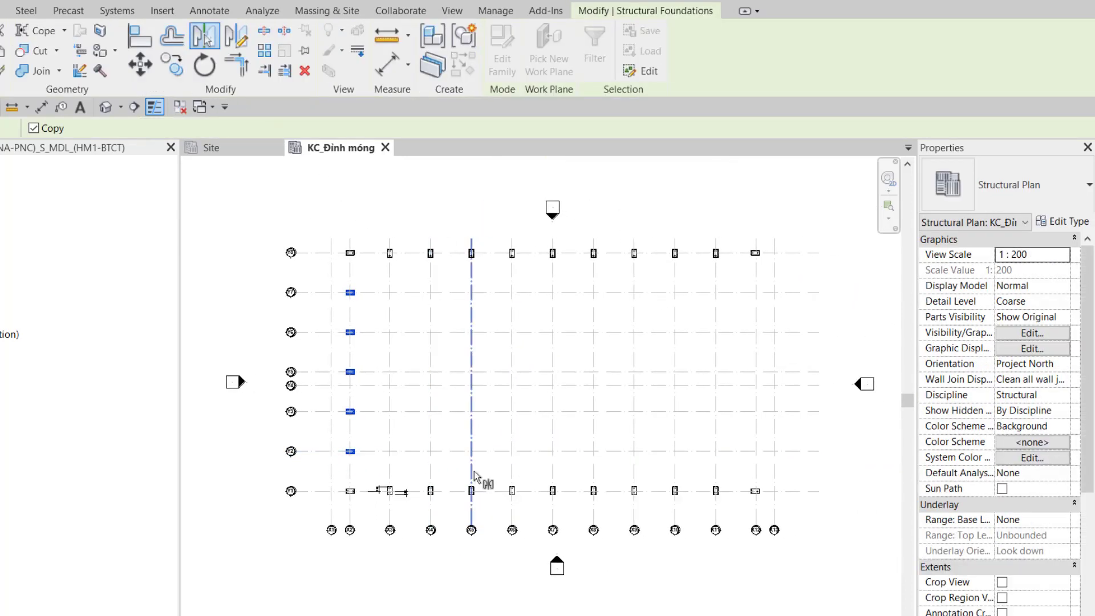
pyautogui.click(554, 515)
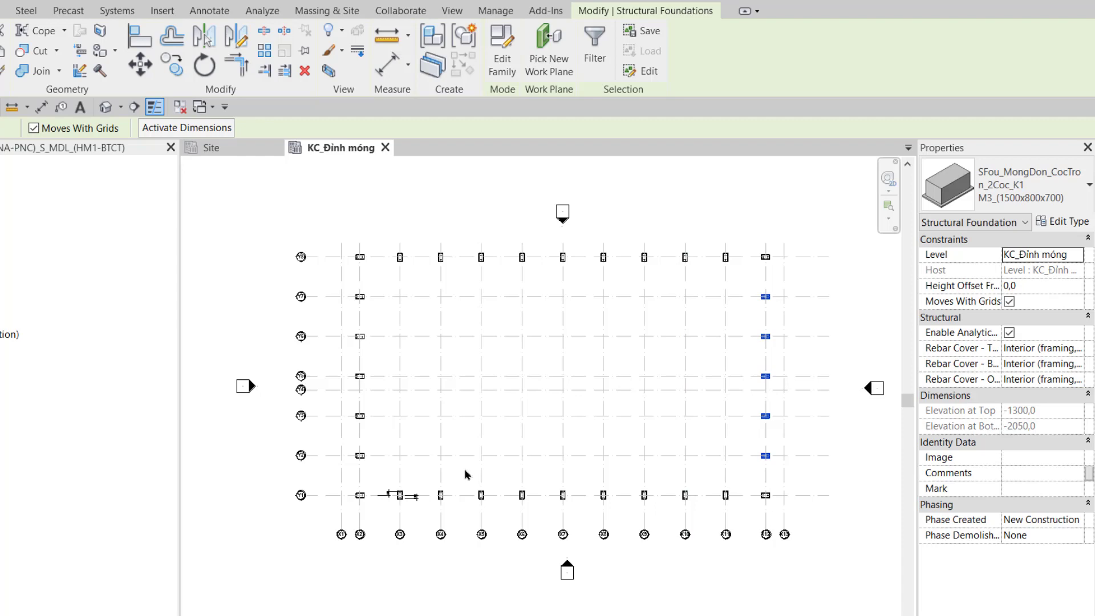
pyautogui.press('Escape')
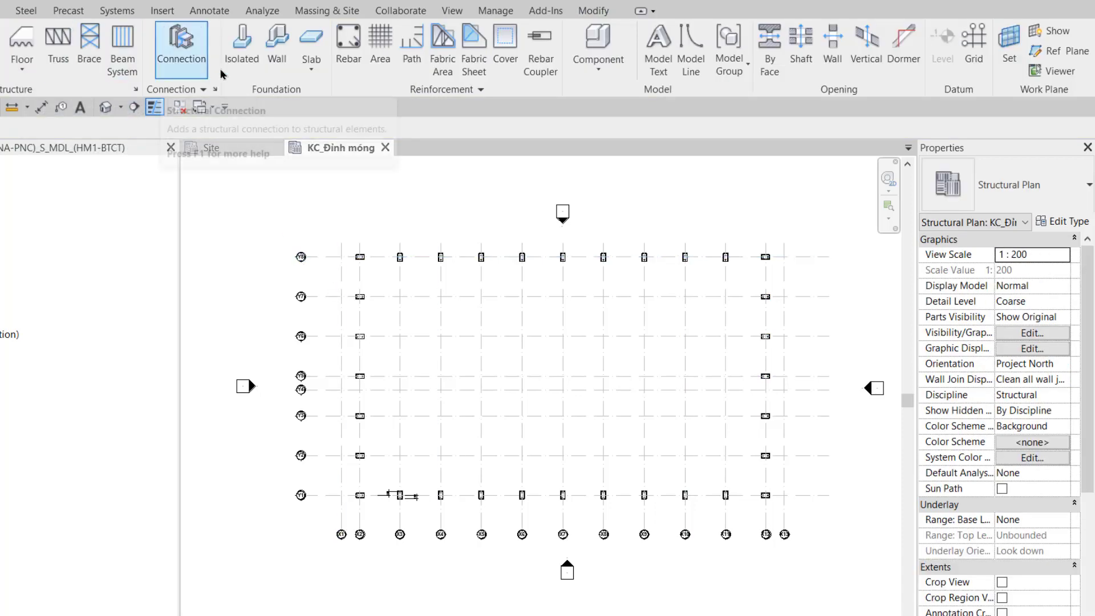
# Duplicate the M3 isolated foundation type as M4_(1500x800x600).
pyautogui.click(238, 62)
pyautogui.click(1060, 224)
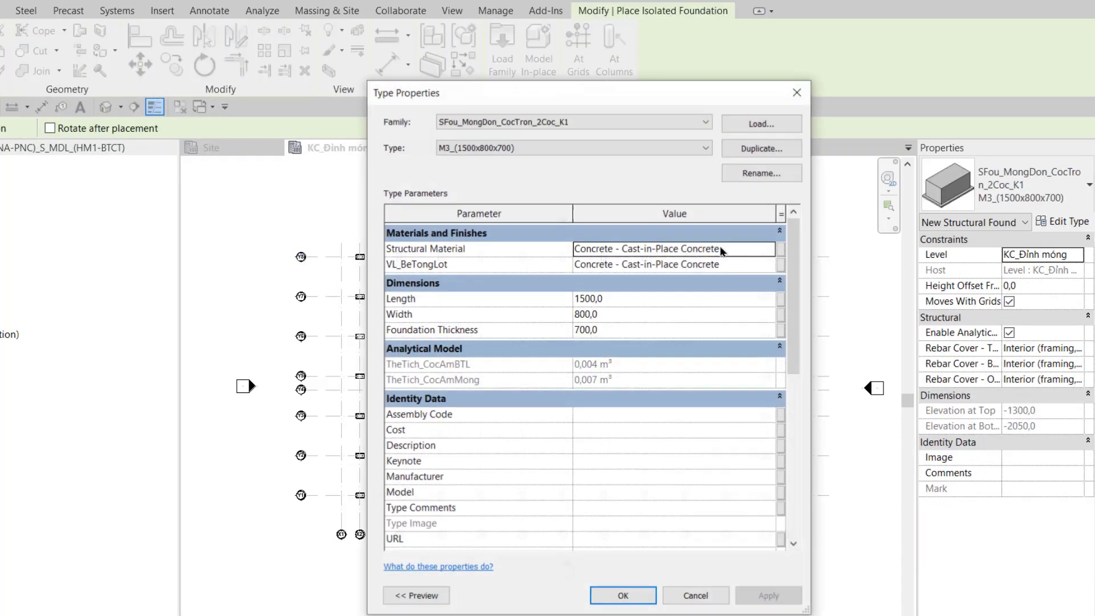
pyautogui.click(756, 148)
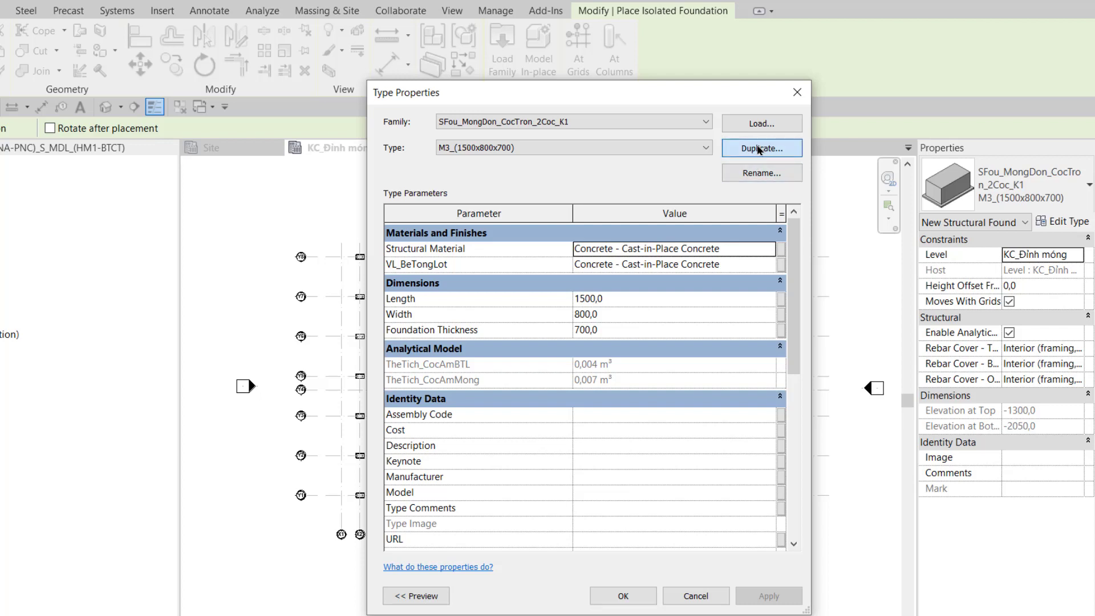
pyautogui.click(563, 221)
pyautogui.press('BackSpace')
pyautogui.write('4_(1500x800x700) 2')
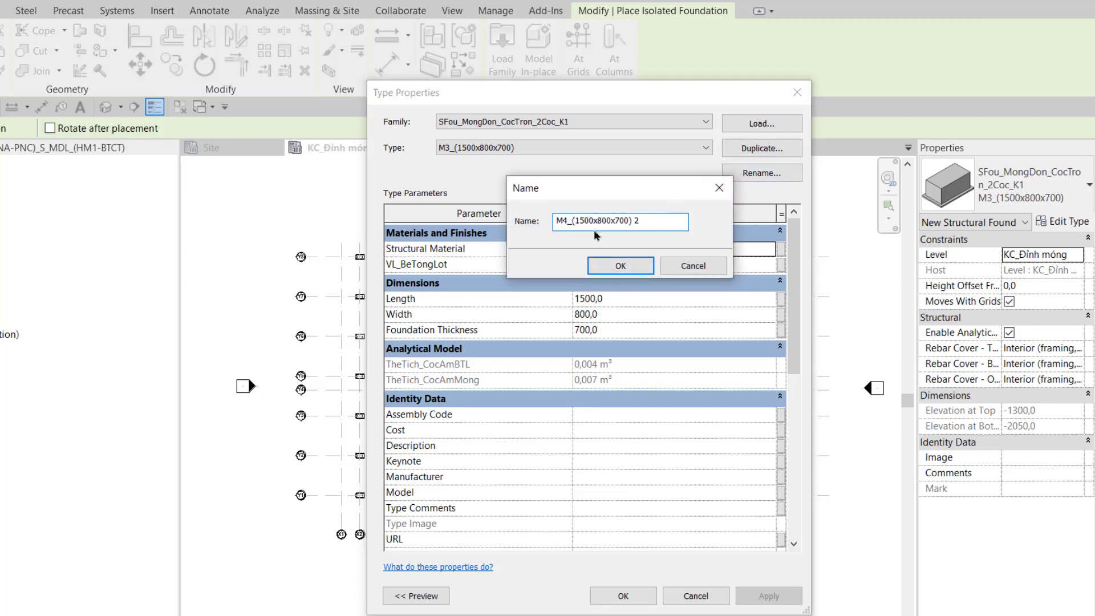
pyautogui.click(621, 220)
pyautogui.press('BackSpace')
pyautogui.write('6')
pyautogui.press('End')
pyautogui.press('BackSpace')
pyautogui.press('BackSpace')
pyautogui.click(621, 266)
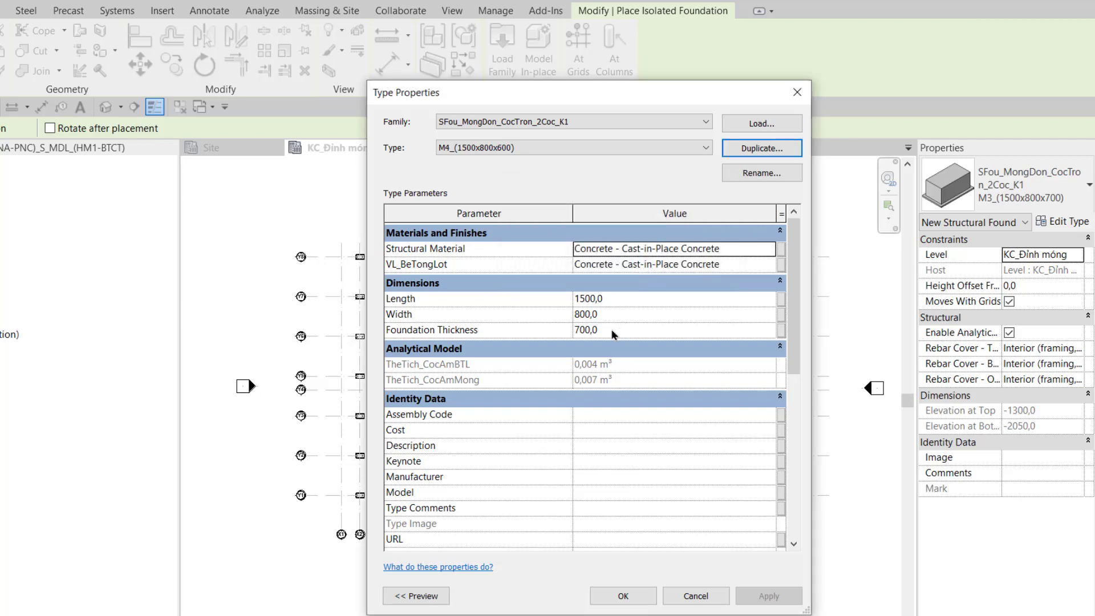
# Set the new type's Foundation Thickness to 600 and apply it.
pyautogui.click(586, 332)
pyautogui.press('BackSpace')
pyautogui.write('6')
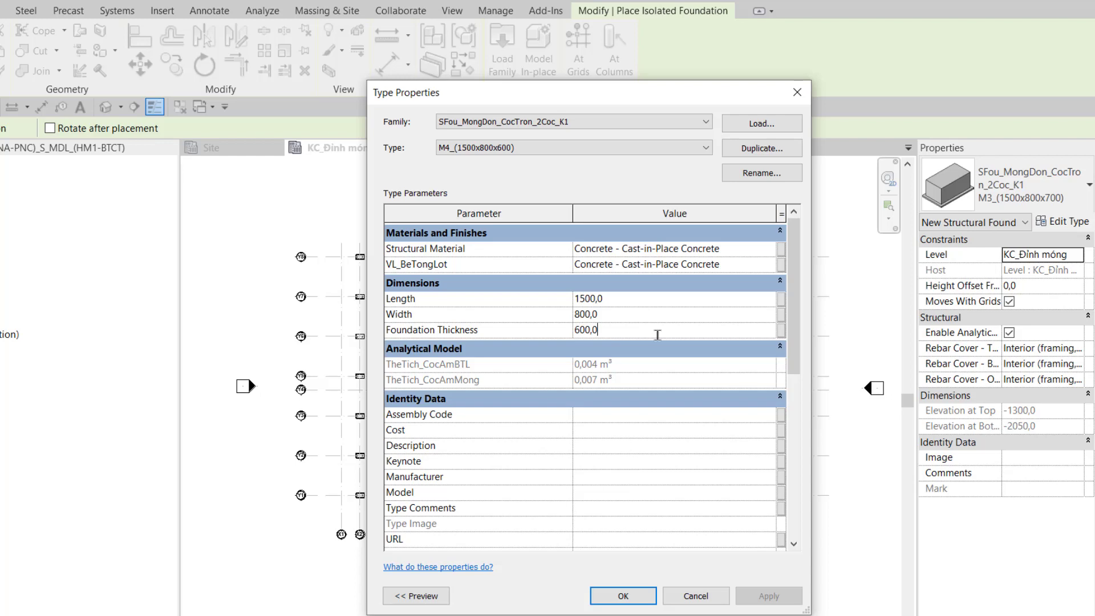
pyautogui.click(624, 596)
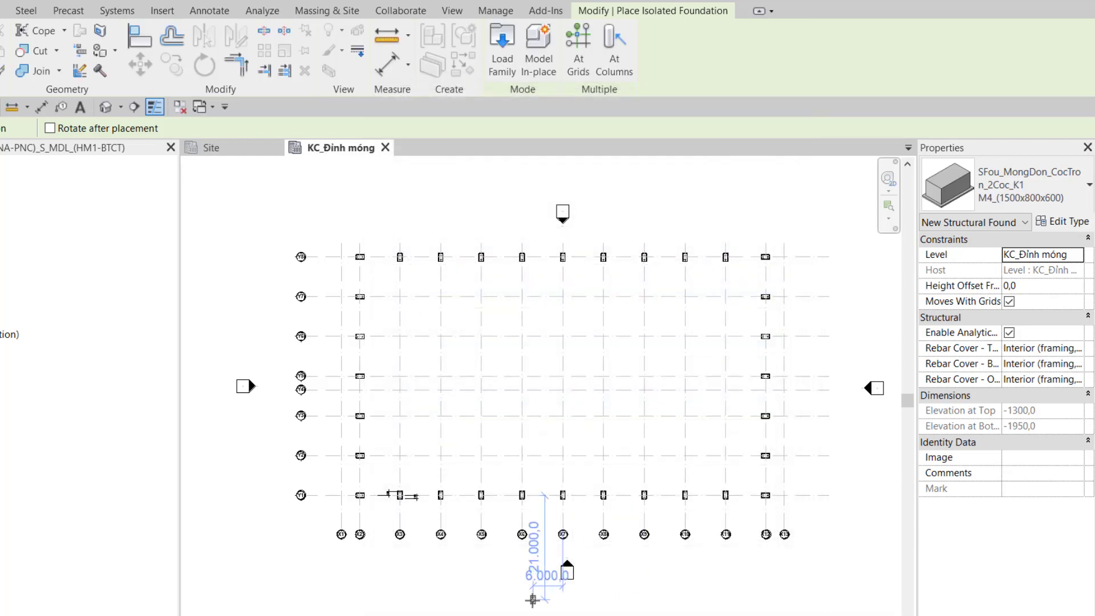
# Place the M4 footing at X1/Y1 and dimension its edge from grid X1 with DI.
pyautogui.scroll(6, 318, 532)
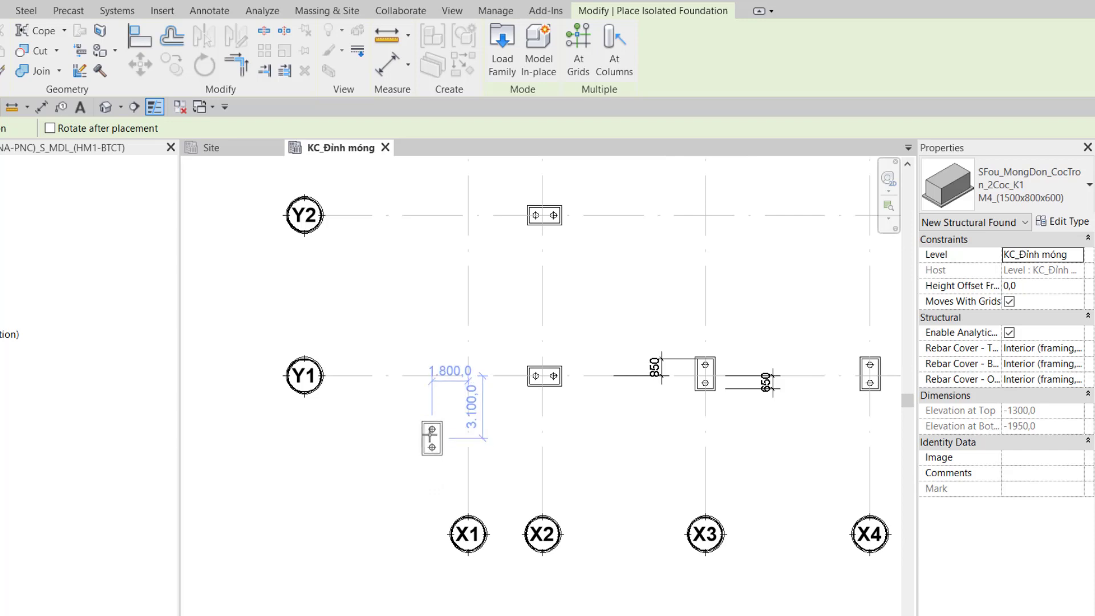
pyautogui.click(468, 376)
pyautogui.press('Escape')
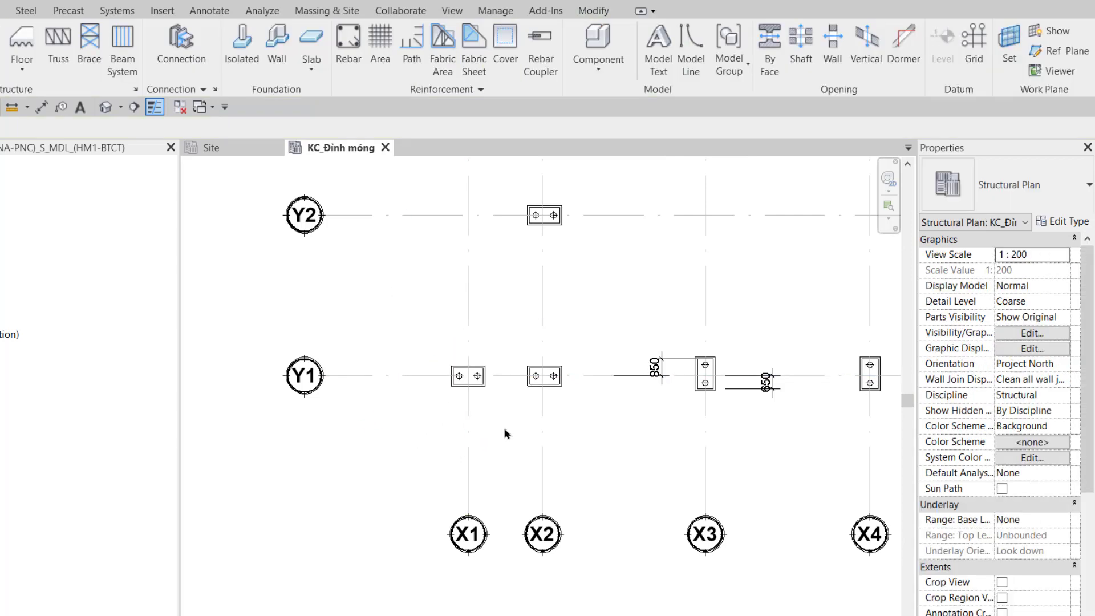
pyautogui.scroll(2, 448, 440)
pyautogui.press('d')
pyautogui.press('i')
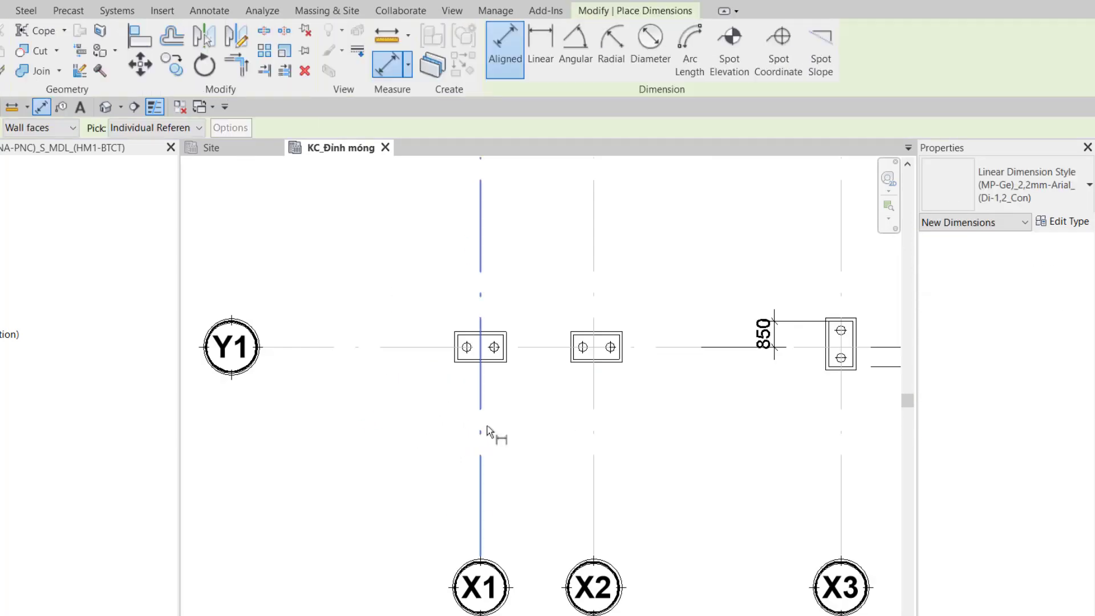
pyautogui.scroll(3, 465, 359)
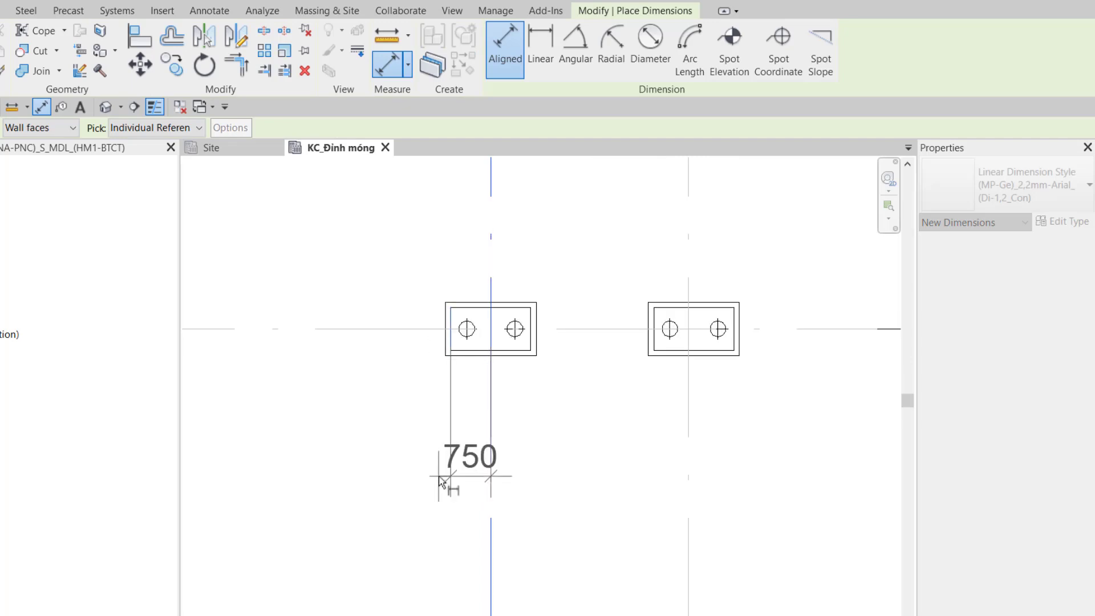
pyautogui.click(441, 481)
pyautogui.scroll(-2, 516, 422)
pyautogui.press('Escape')
# Change the 750 dimension to 650, moving the footing's edge 650 from grid X1.
pyautogui.click(498, 402)
pyautogui.click(454, 467)
pyautogui.write('650')
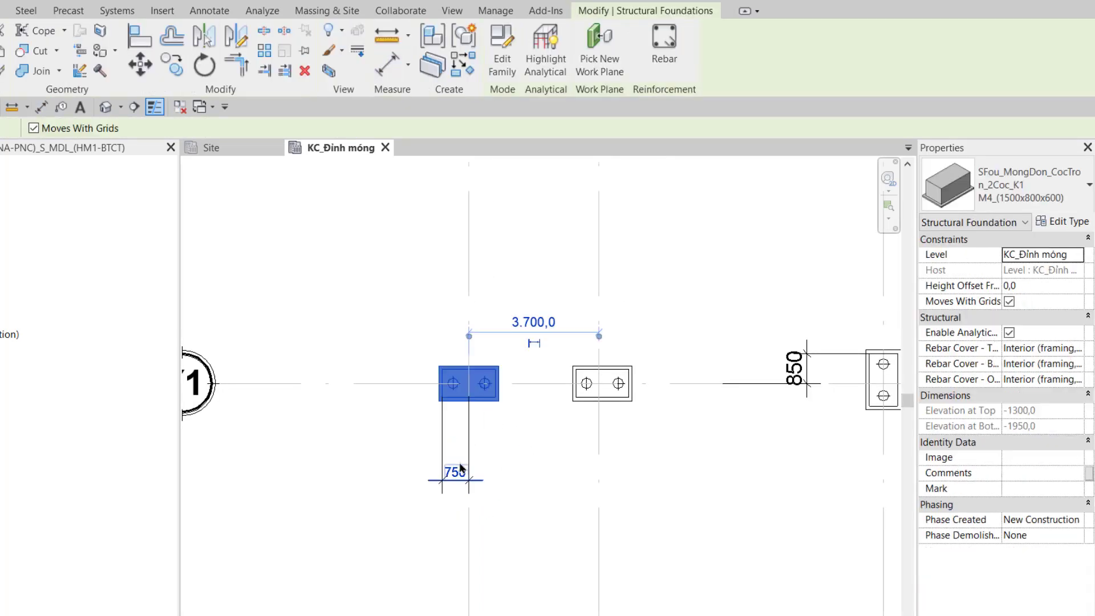
pyautogui.press('Return')
pyautogui.press('Escape')
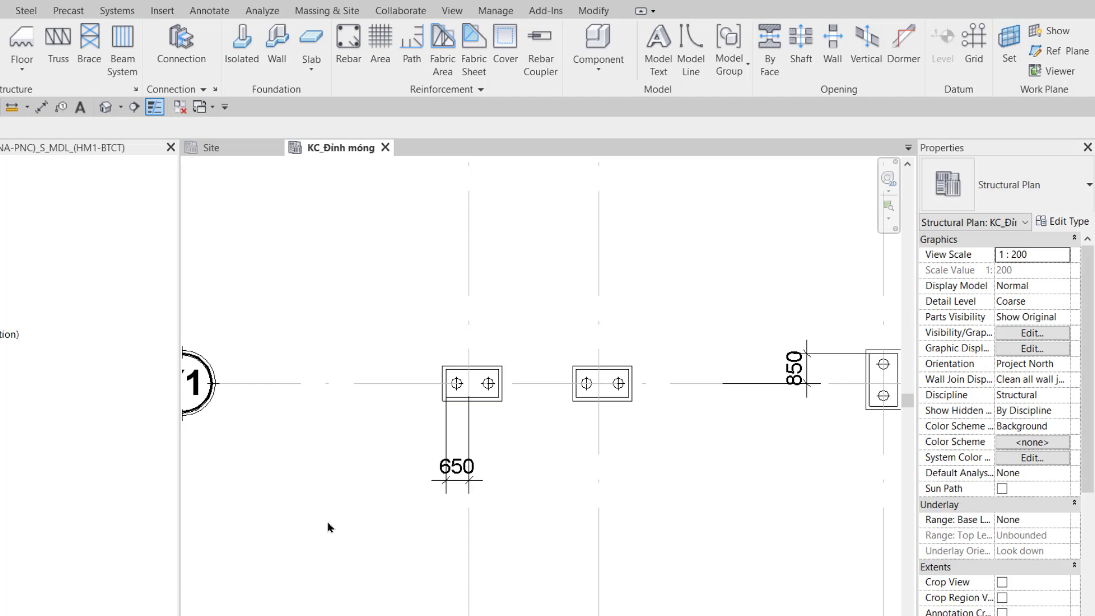
pyautogui.scroll(-4, 330, 528)
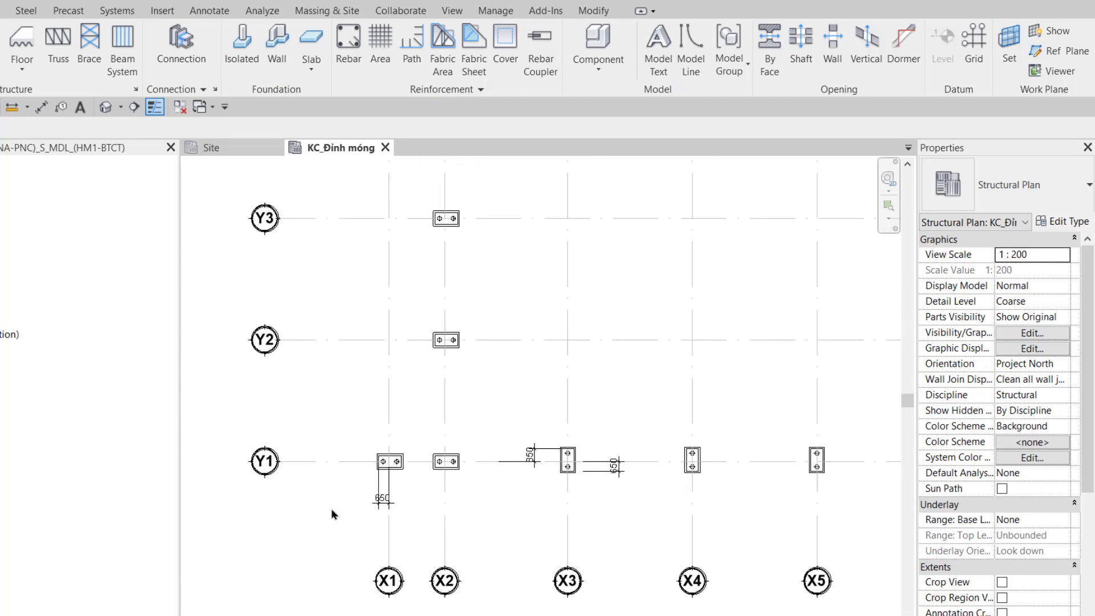
# Copy the X1/Y1 footing onto grids Y2 and Y3.
pyautogui.click(380, 489)
pyautogui.press('Escape')
pyautogui.click(398, 467)
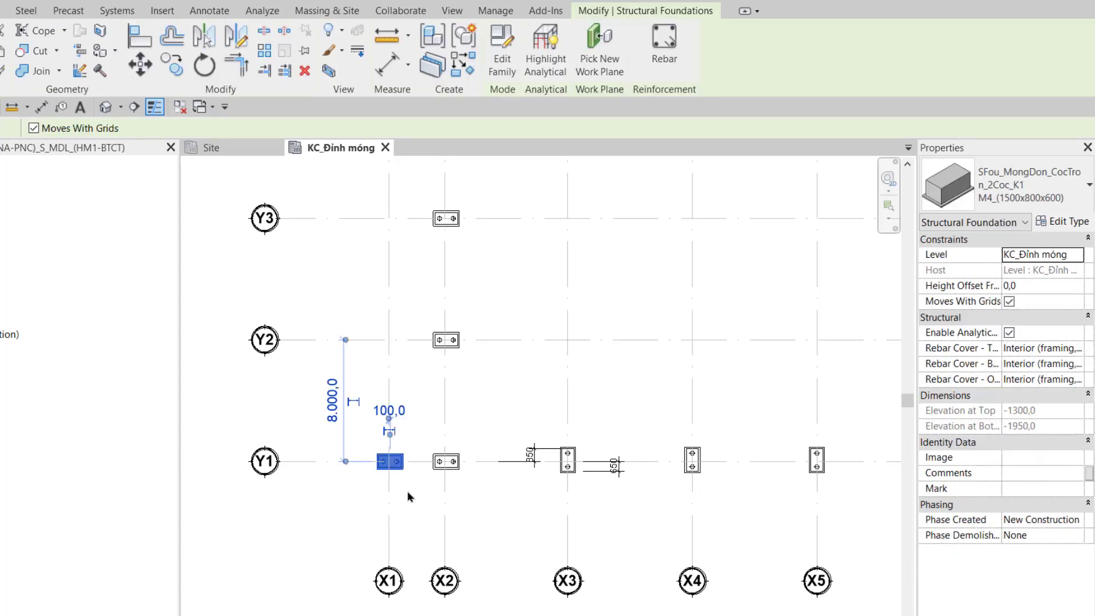
pyautogui.press('c')
pyautogui.press('o')
pyautogui.scroll(-2, 365, 505)
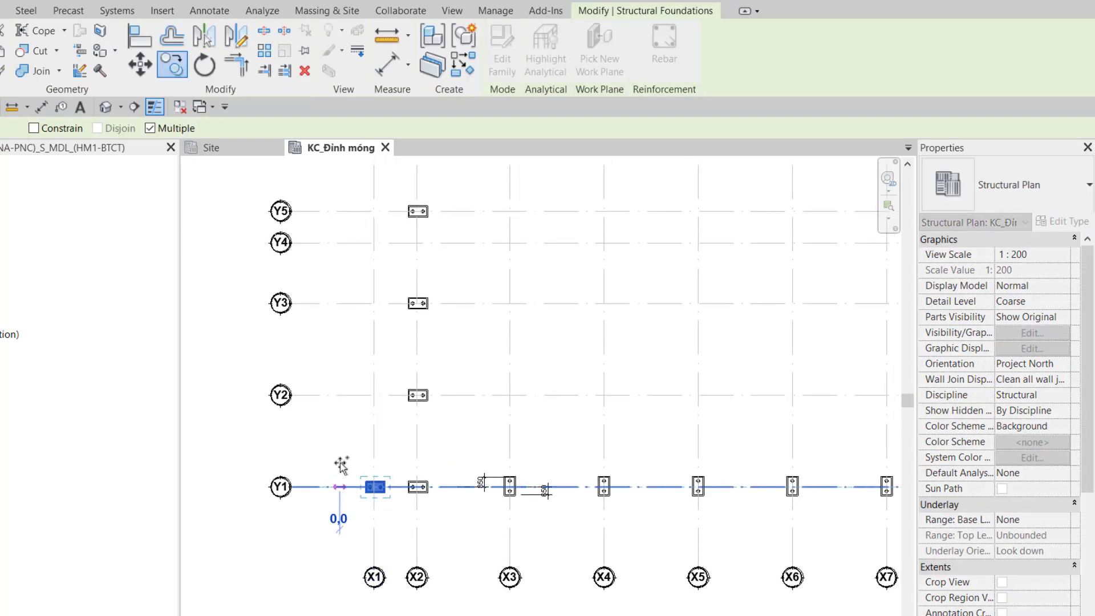
pyautogui.click(341, 395)
pyautogui.click(341, 303)
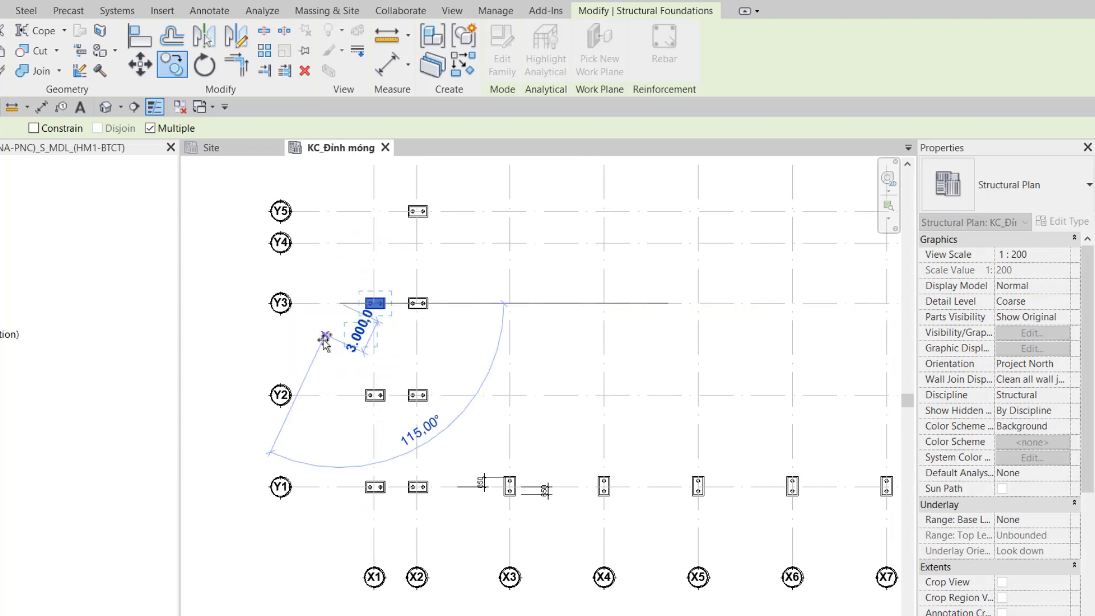
pyautogui.press('Escape')
pyautogui.press('Escape')
# Mirror the three X1 footings across grid X7 onto grid X13.
pyautogui.moveTo(358, 281); pyautogui.dragTo(401, 522)
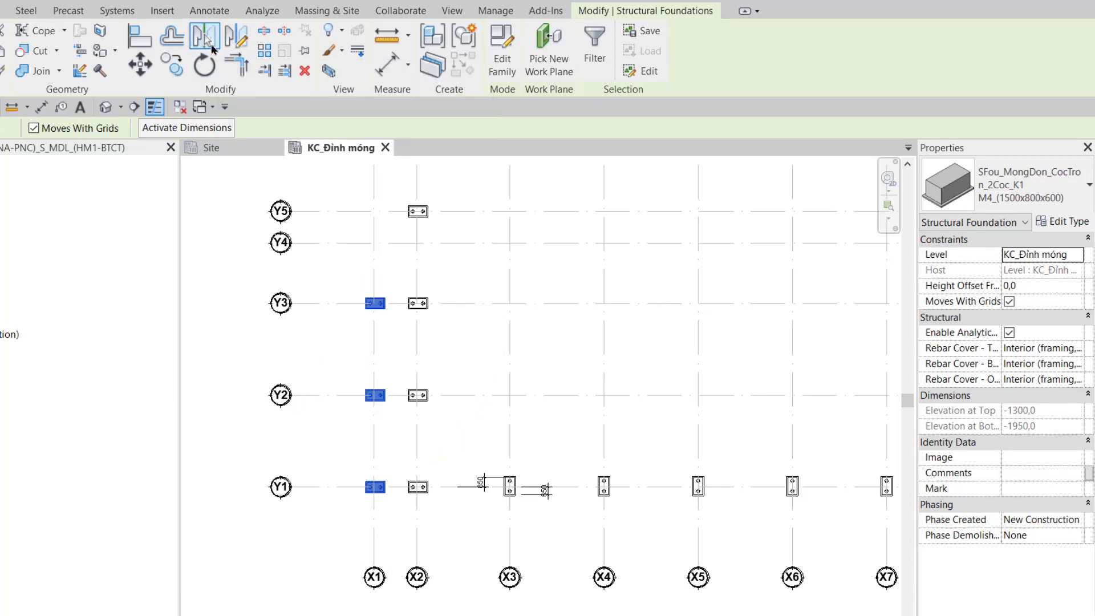
pyautogui.click(209, 45)
pyautogui.scroll(-3, 288, 303)
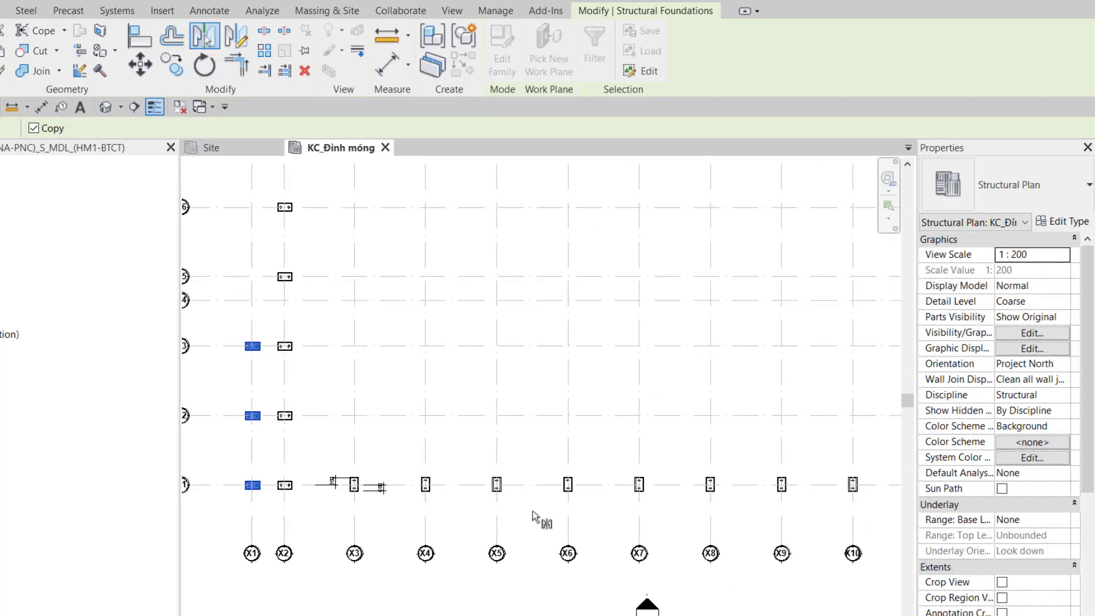
pyautogui.click(642, 532)
# Pan back to the foundations on grids X1–X2 and clear the selection.
pyautogui.moveTo(780, 531); pyautogui.dragTo(540, 530, button='middle')
pyautogui.scroll(2, 820, 531)
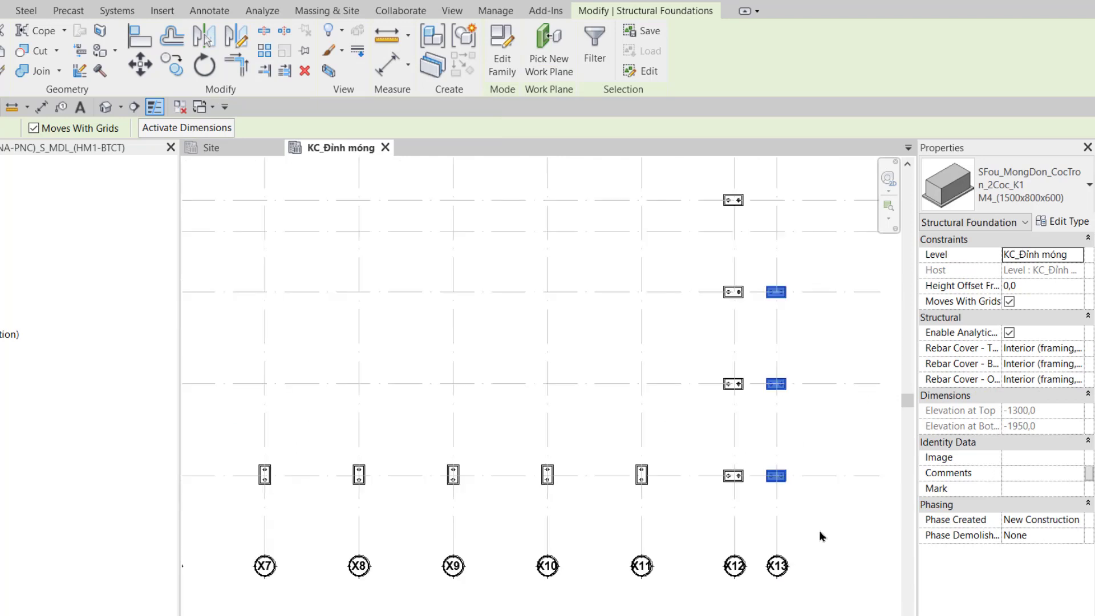
pyautogui.moveTo(378, 443); pyautogui.dragTo(778, 451, button='middle')
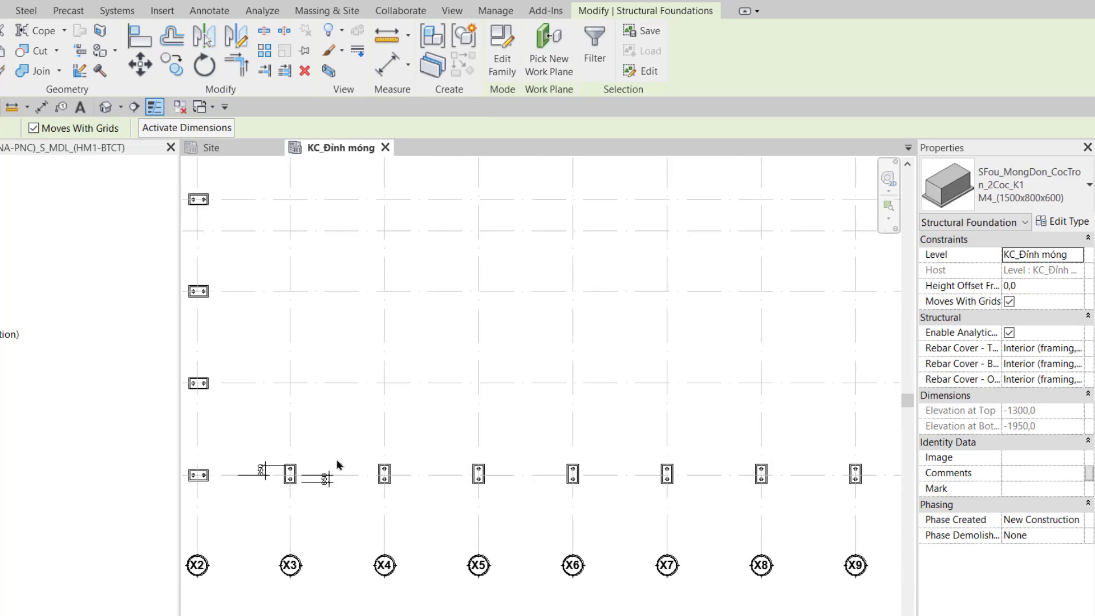
pyautogui.moveTo(340, 462); pyautogui.dragTo(774, 467, button='middle')
pyautogui.moveTo(676, 292); pyautogui.dragTo(659, 311, button='middle')
pyautogui.press('Escape')
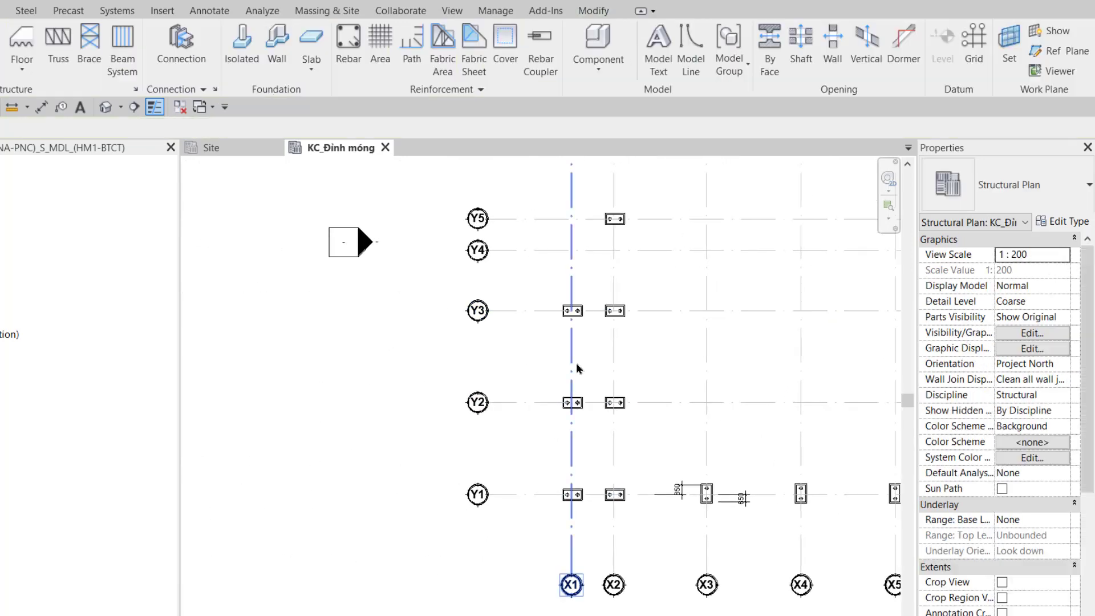
pyautogui.scroll(3, 592, 394)
# From the Y3 footing, duplicate its type as M5_(1500x800x600).
pyautogui.click(571, 488)
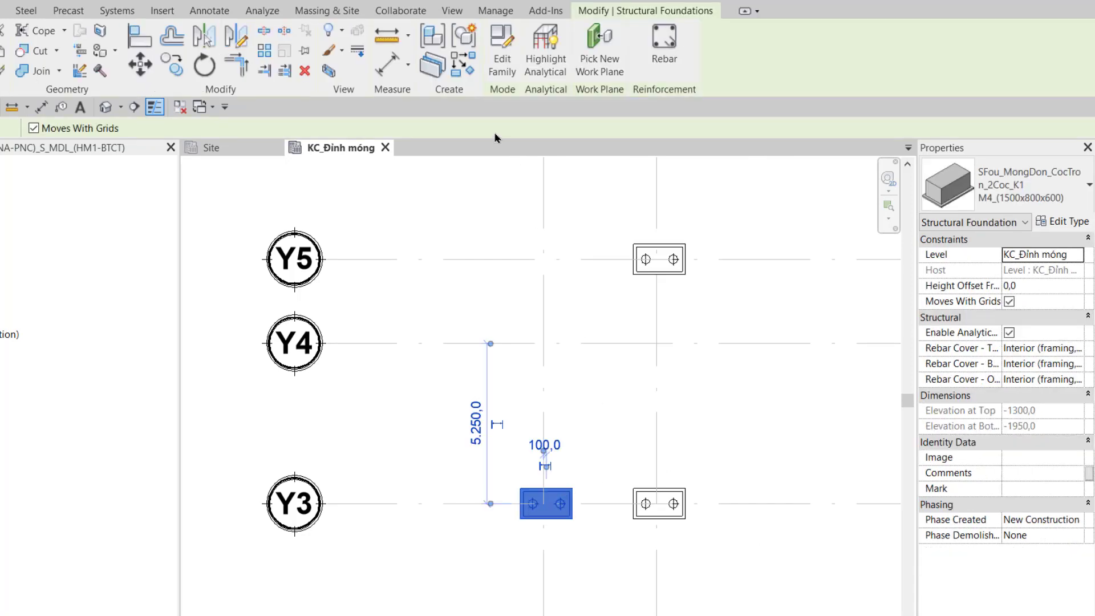
pyautogui.click(467, 76)
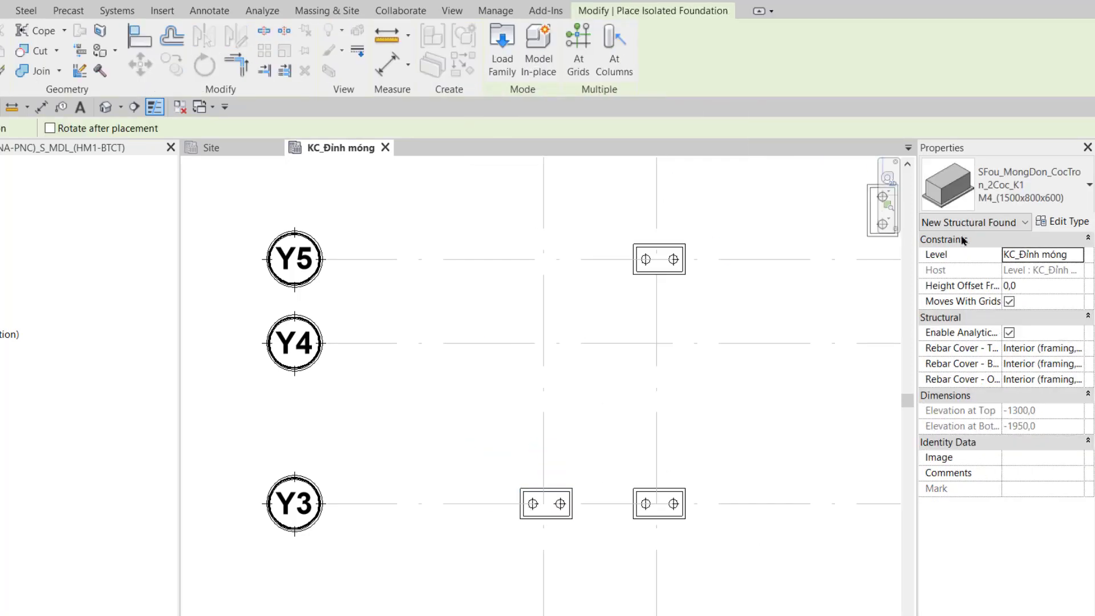
pyautogui.click(1066, 222)
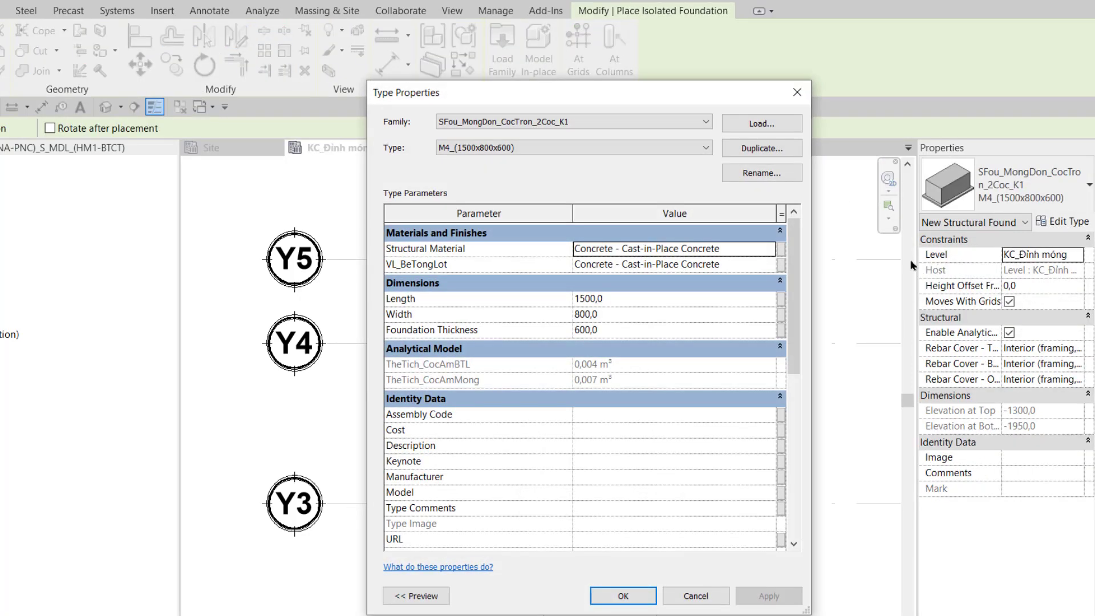
pyautogui.click(761, 149)
pyautogui.press('Home')
pyautogui.press('Right')
pyautogui.press('Delete')
pyautogui.write('5')
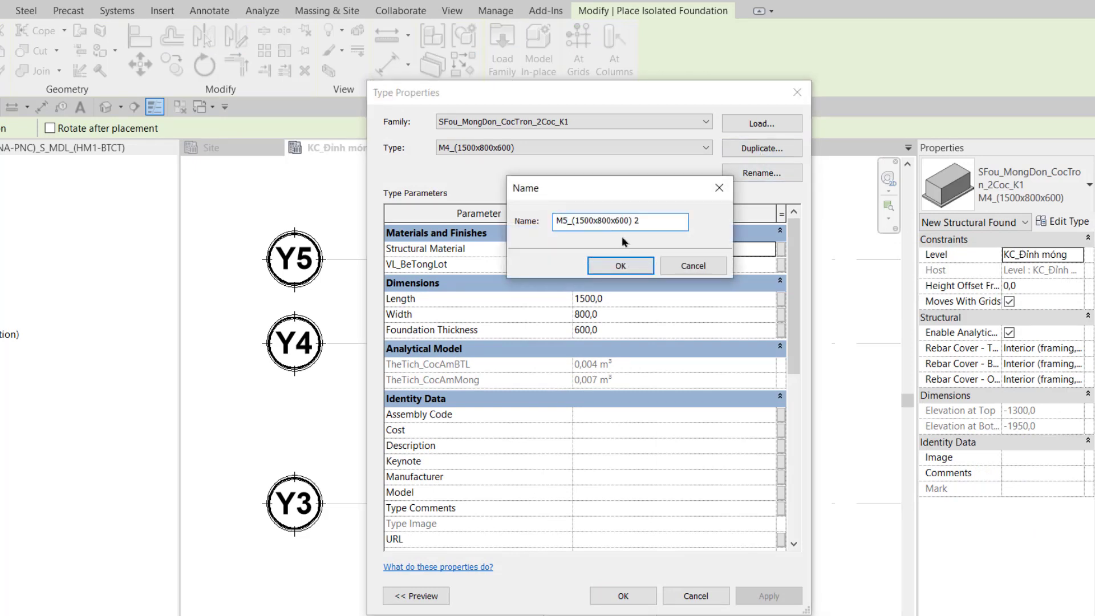
pyautogui.press('BackSpace')
pyautogui.click(631, 267)
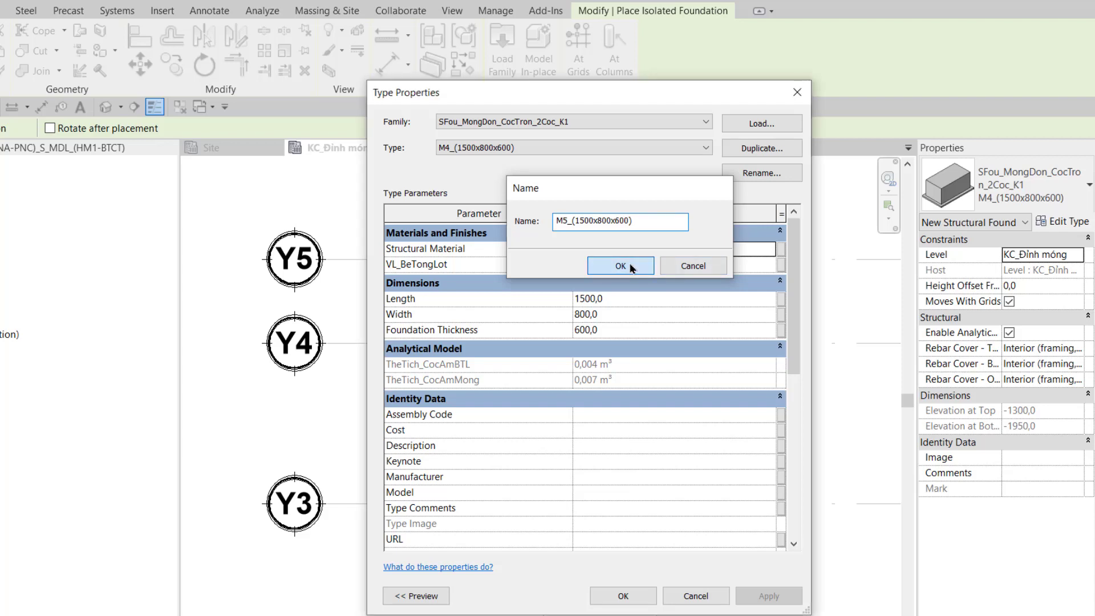
pyautogui.click(613, 334)
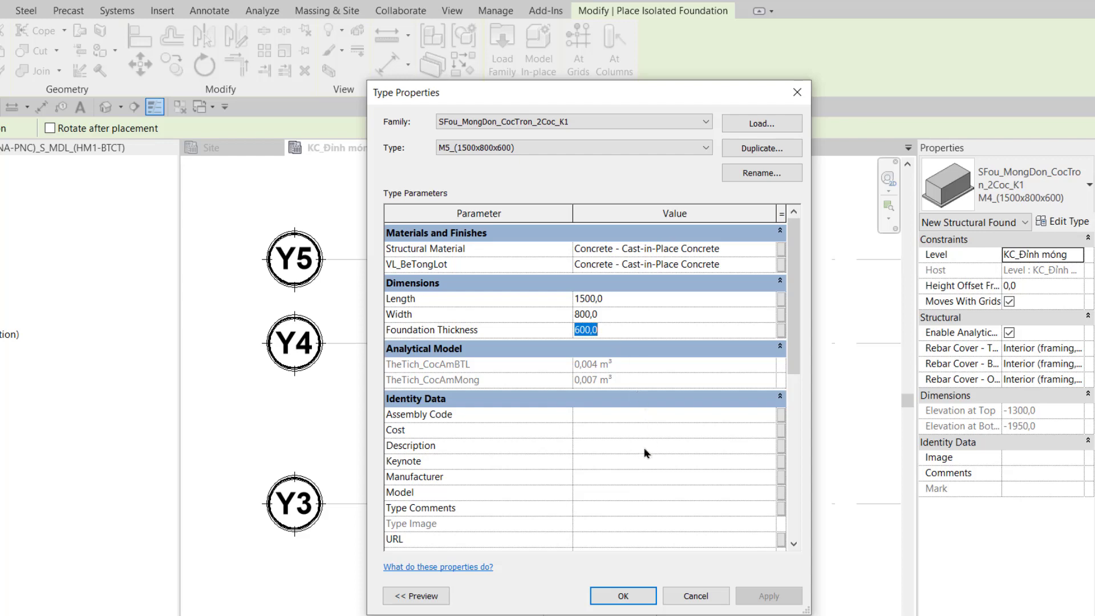
pyautogui.click(634, 597)
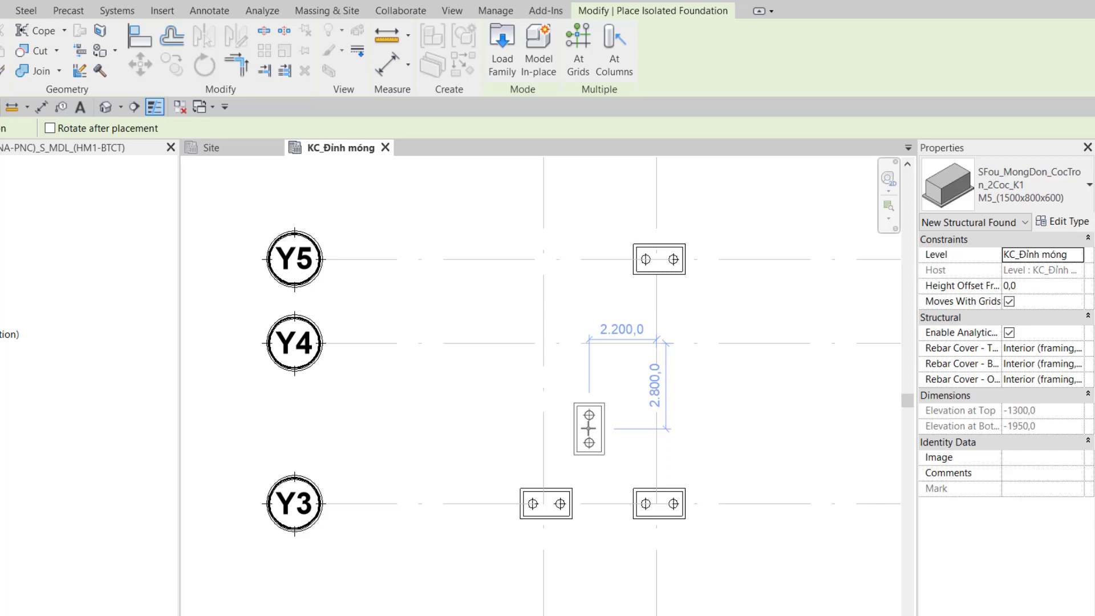
# Place an M5 foundation turned horizontal at the grid Y4 intersection.
pyautogui.press('space')
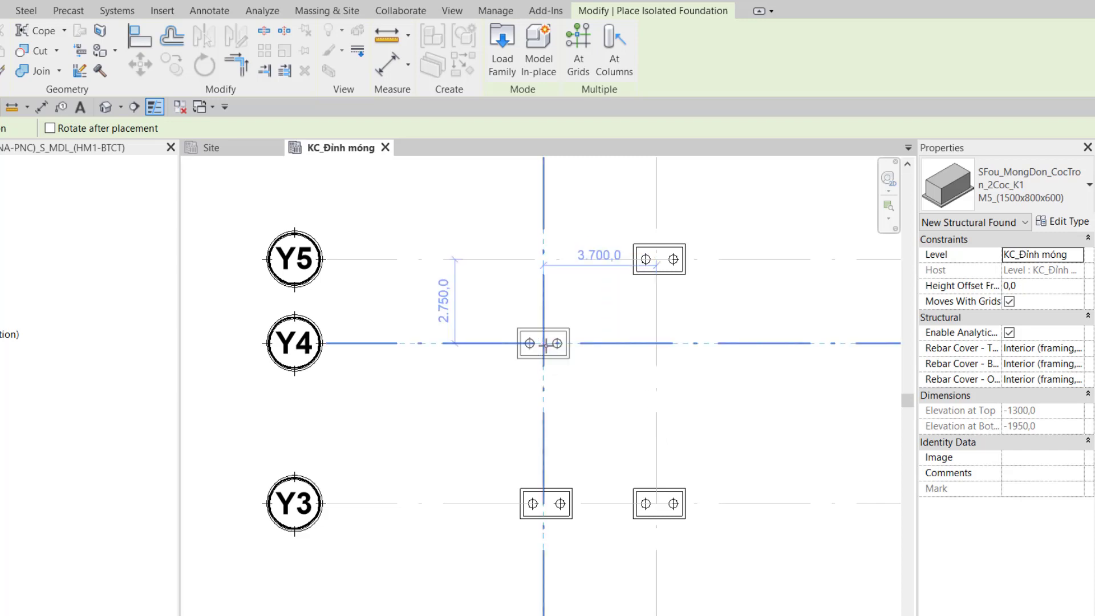
pyautogui.click(545, 345)
pyautogui.press('Escape')
pyautogui.press('Escape')
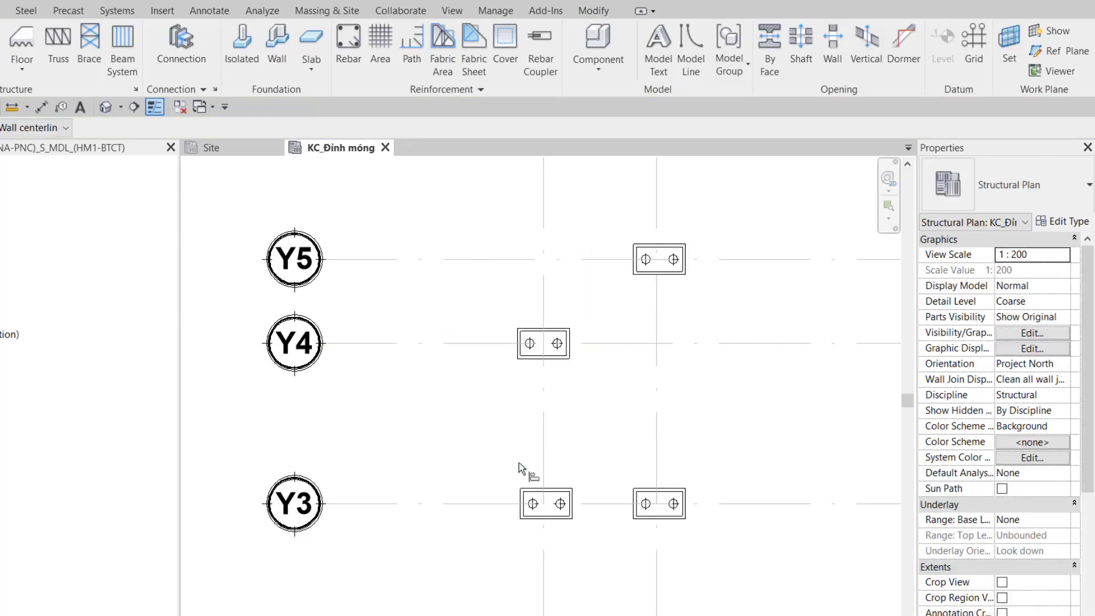
pyautogui.click(520, 502)
# Align the Y4 foundation to the Y3 foundation's edge.
pyautogui.click(518, 355)
pyautogui.press('Escape')
pyautogui.press('Escape')
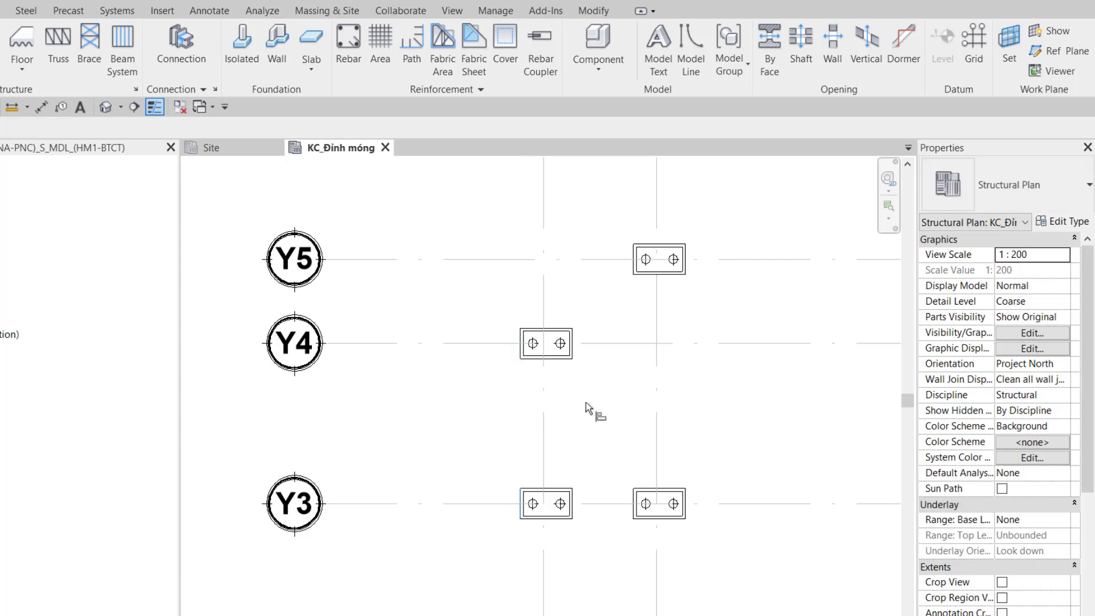
pyautogui.click(565, 367)
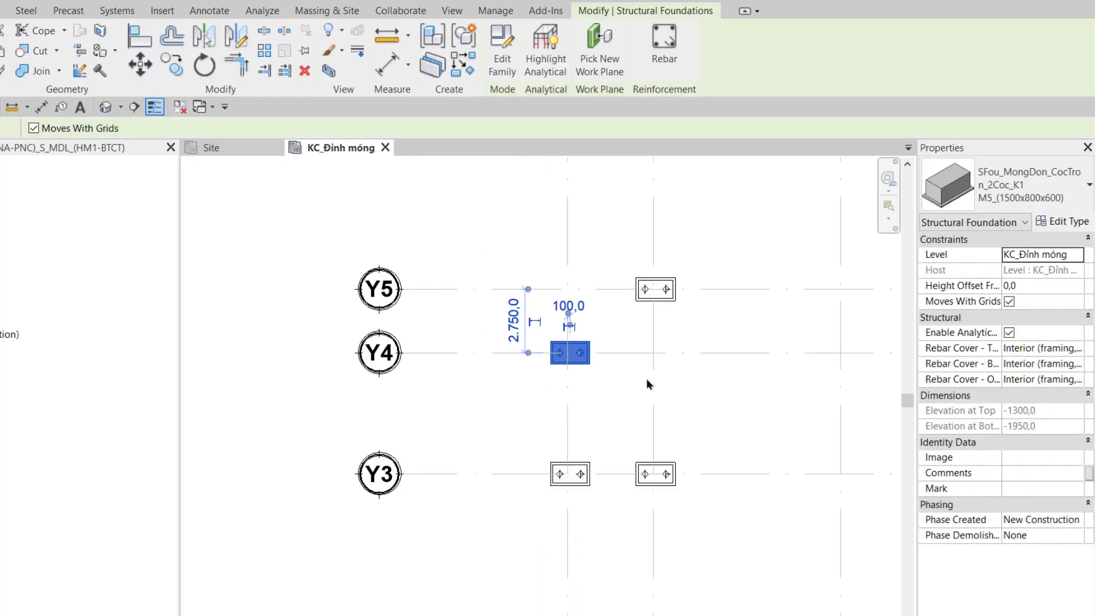
pyautogui.scroll(-2, 596, 502)
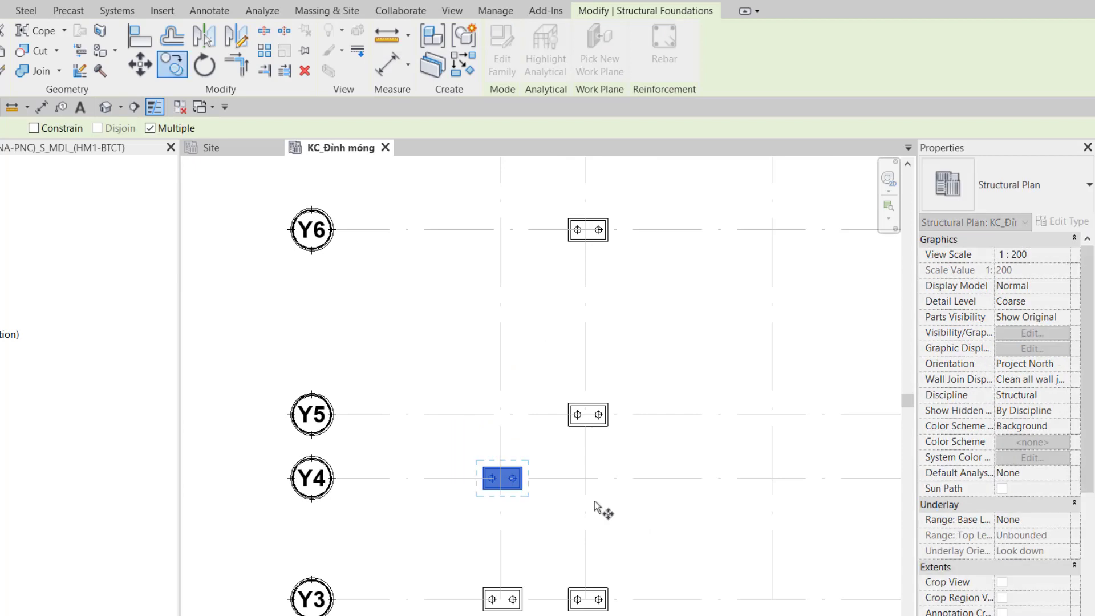
# Copy the Y4 foundation onto grids Y5, Y6 and Y7 and select that column.
pyautogui.click(424, 478)
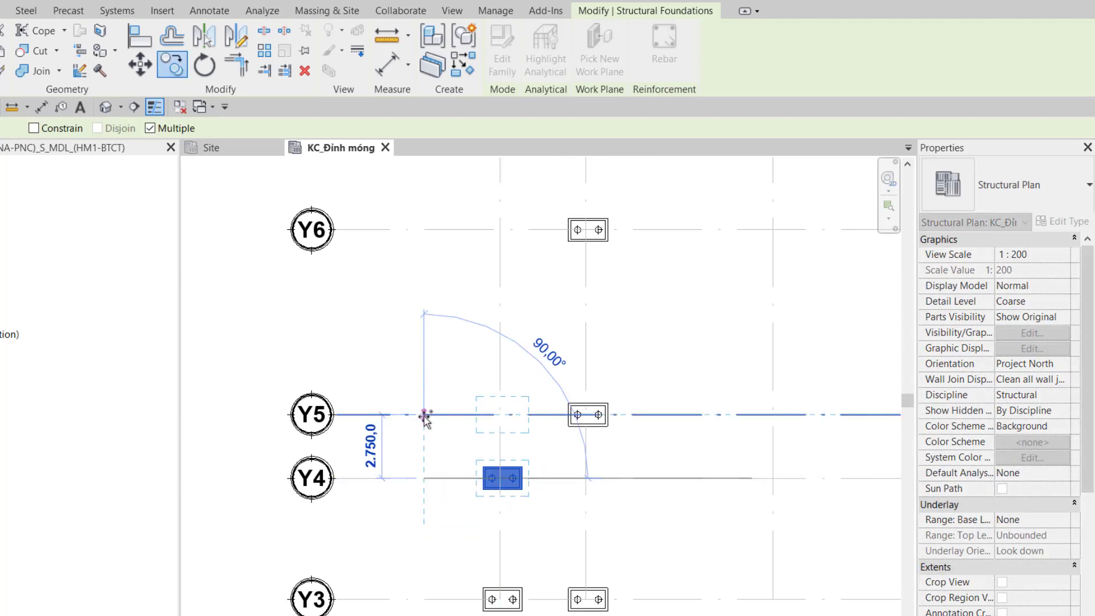
pyautogui.click(425, 415)
pyautogui.click(425, 230)
pyautogui.scroll(-1, 434, 281)
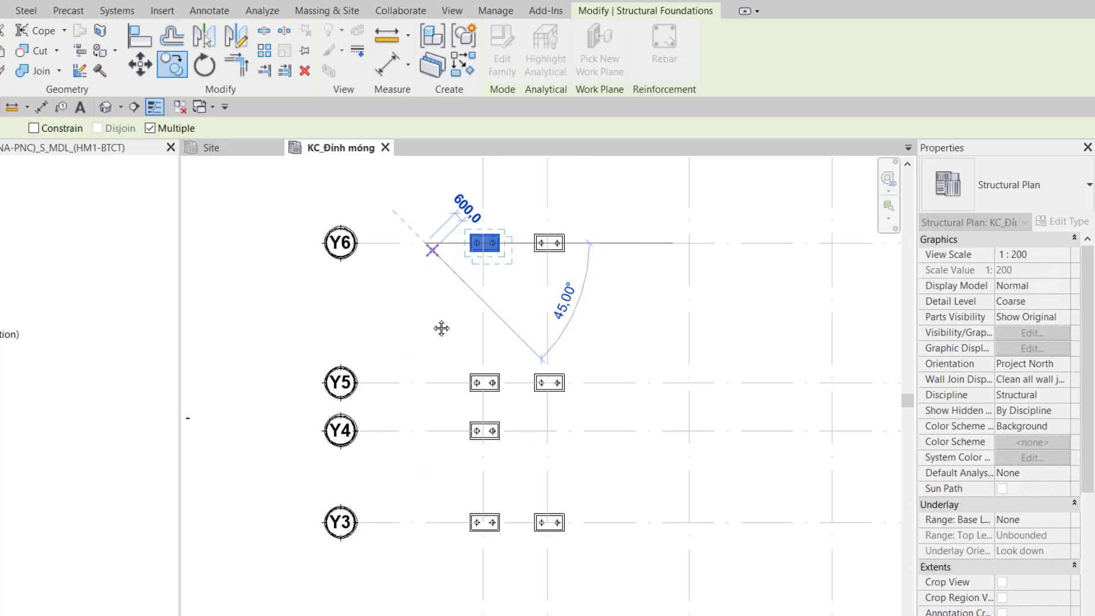
pyautogui.keyDown('ctrl'); pyautogui.scroll(3, 428, 286); pyautogui.keyUp('ctrl')
pyautogui.click(429, 222)
pyautogui.press('Escape')
pyautogui.press('Escape')
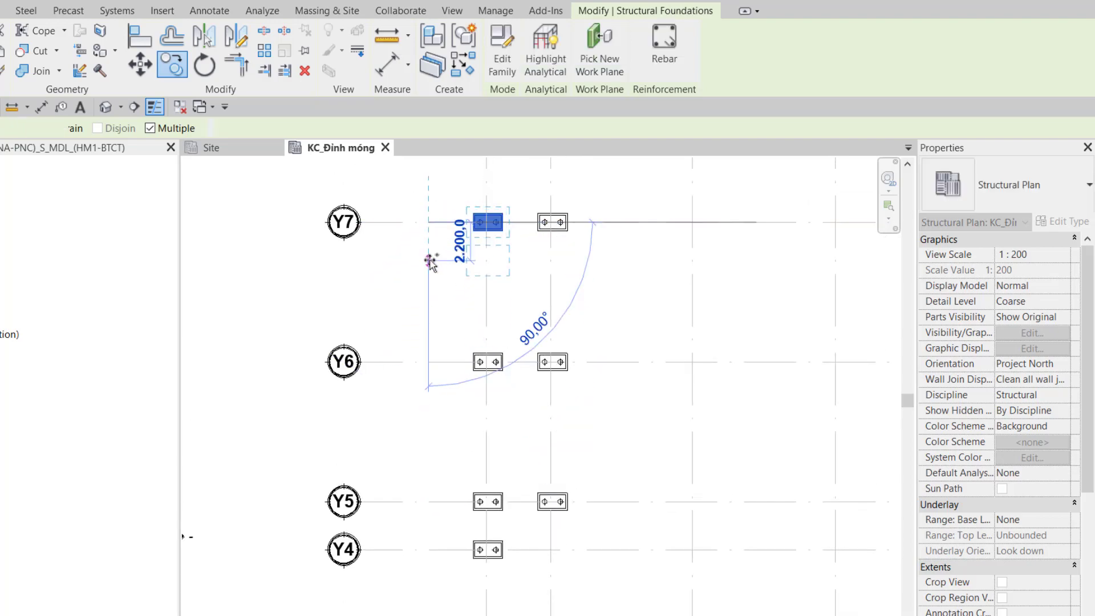
pyautogui.moveTo(432, 190); pyautogui.dragTo(521, 581)
pyautogui.scroll(-2, 677, 521)
pyautogui.scroll(-1, 506, 426)
pyautogui.moveTo(506, 426); pyautogui.dragTo(433, 416, button='middle')
# Mirror-copy the Y4–Y7 M5 pile caps about grid X7 onto grid X13.
pyautogui.scroll(-2, 343, 288)
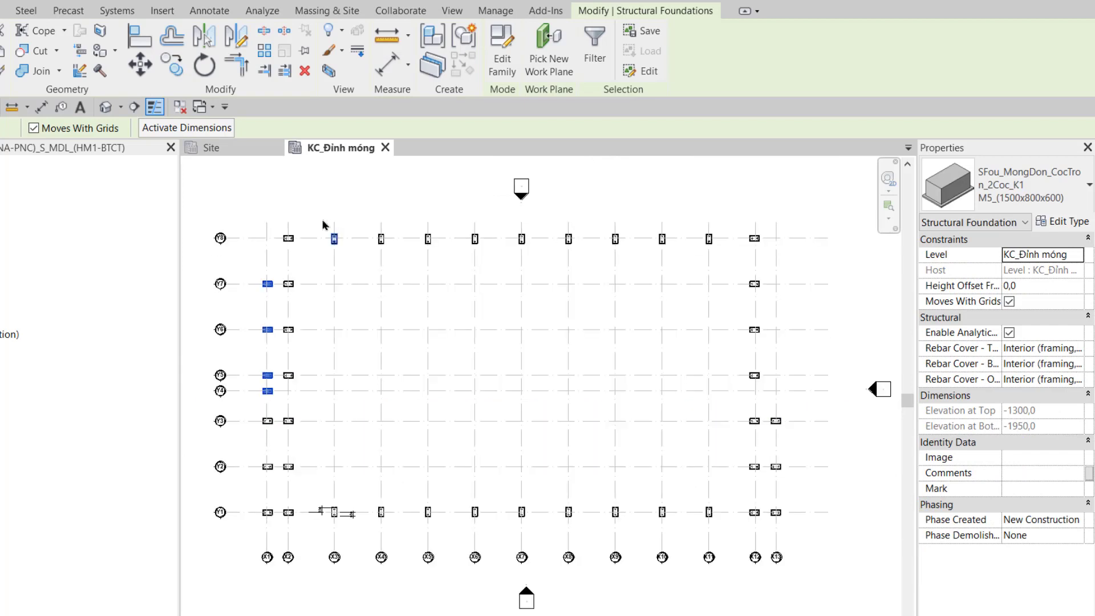
pyautogui.click(204, 35)
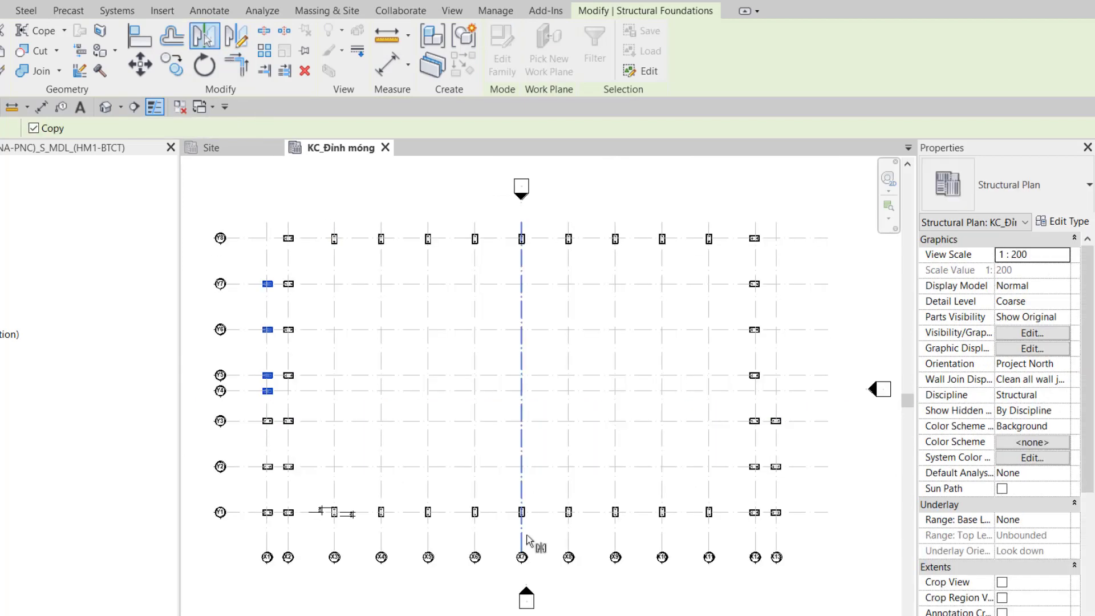
pyautogui.click(525, 542)
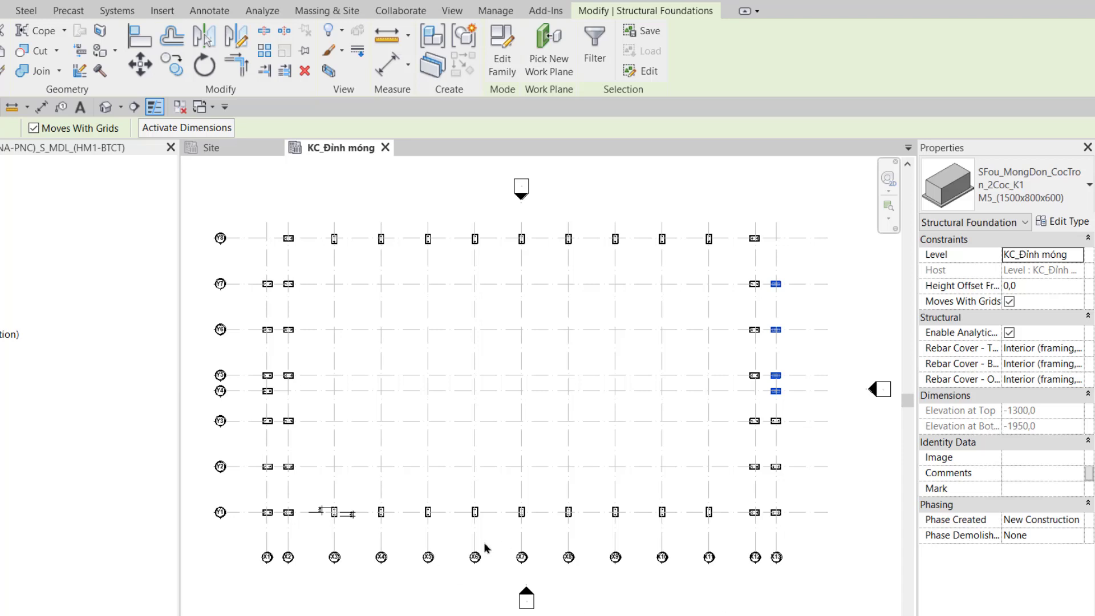
pyautogui.press('Escape')
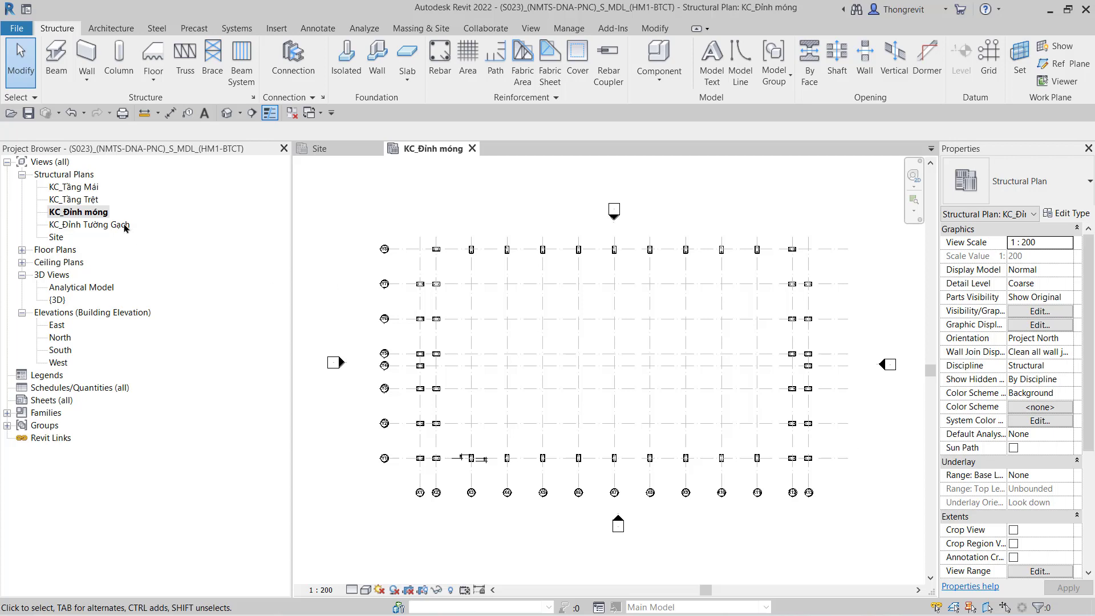
# Open the KC_Tầng Trệt plan and change its view scale from 1:100 to 1:200.
pyautogui.doubleClick(95, 200)
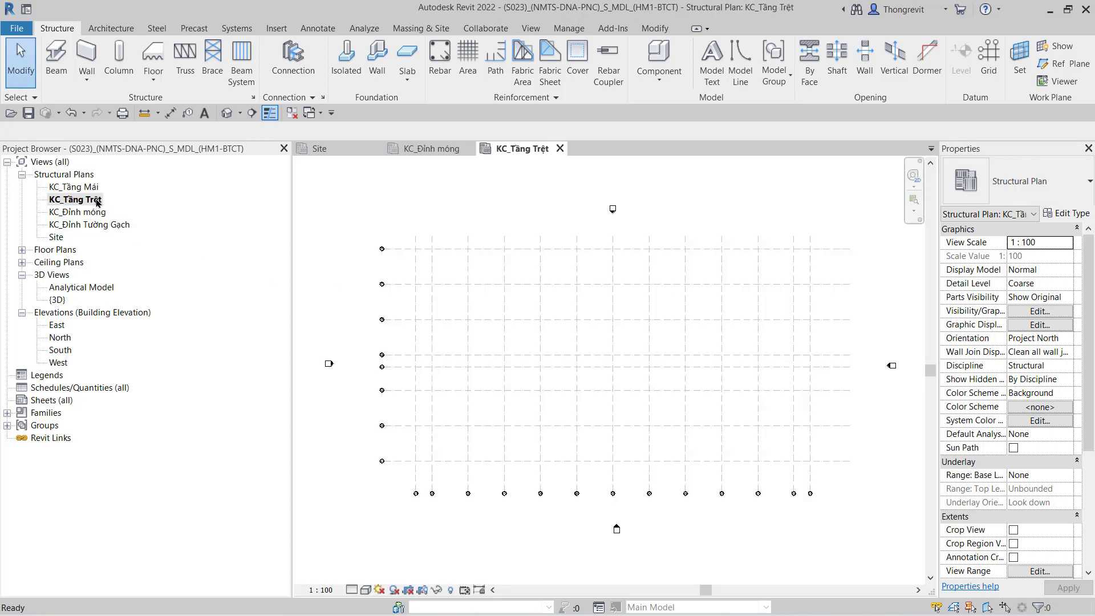
pyautogui.click(321, 589)
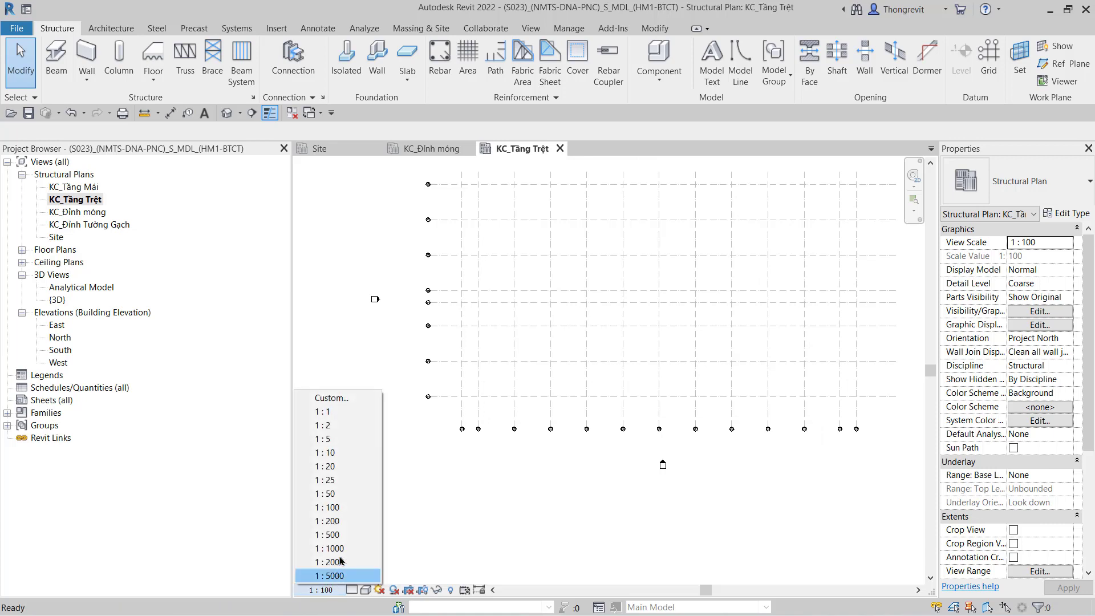
pyautogui.click(320, 521)
pyautogui.scroll(1, 608, 408)
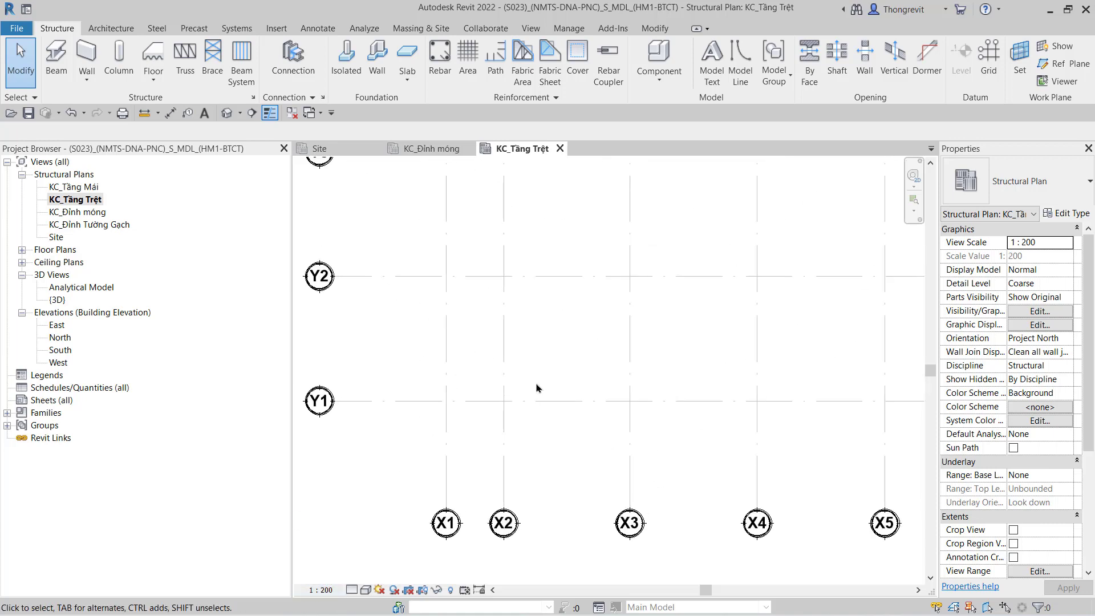
pyautogui.click(116, 61)
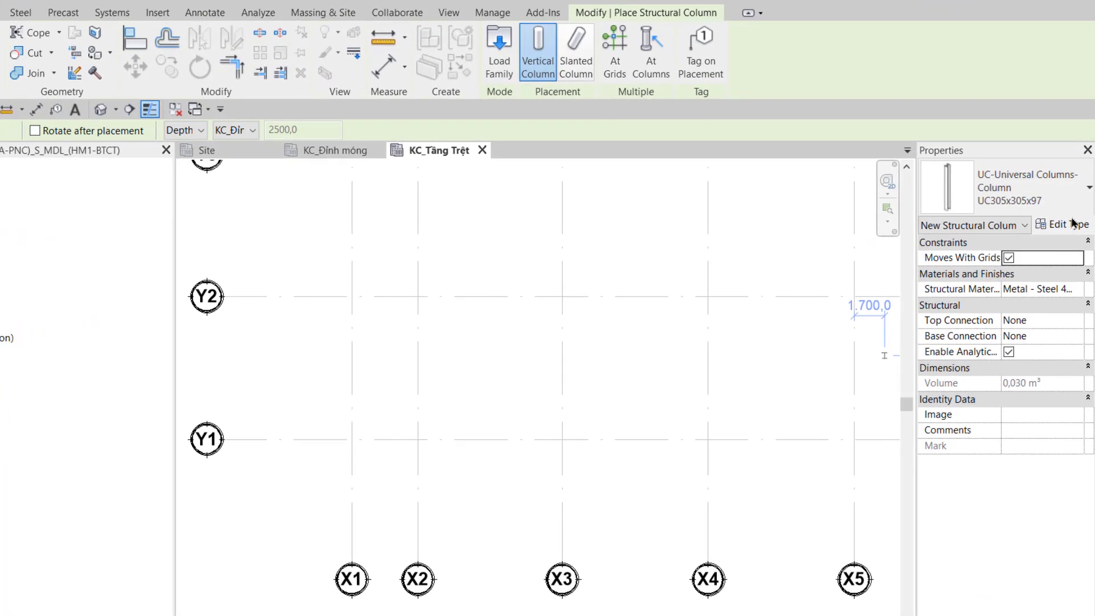
# Switch to M_Concrete-Rectangular-Column, create type 300x700, and set h to 700.
pyautogui.click(1074, 224)
pyautogui.click(615, 124)
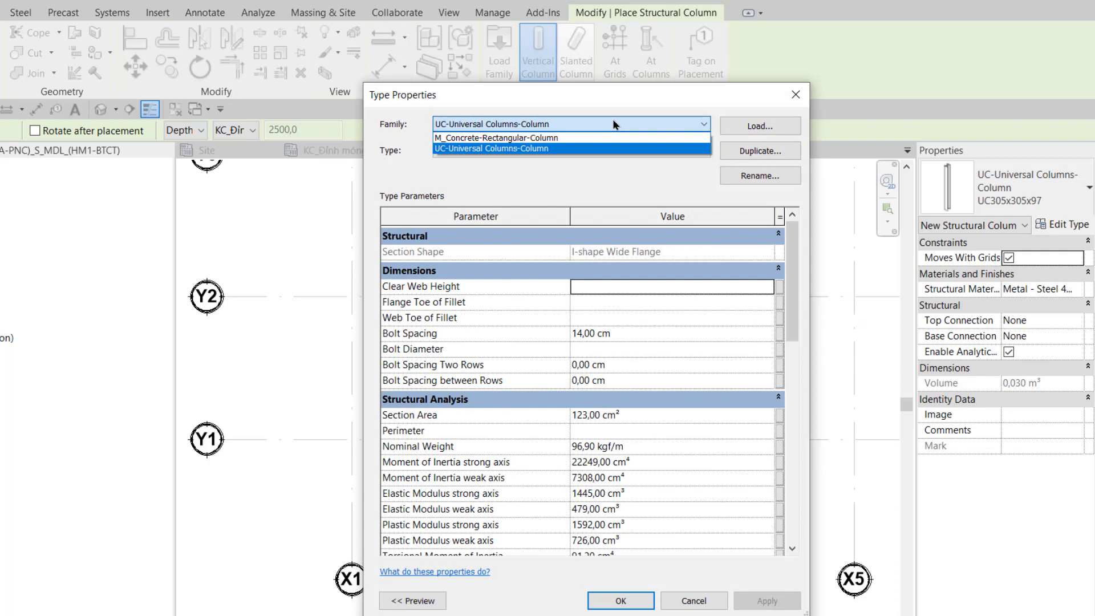
pyautogui.click(465, 138)
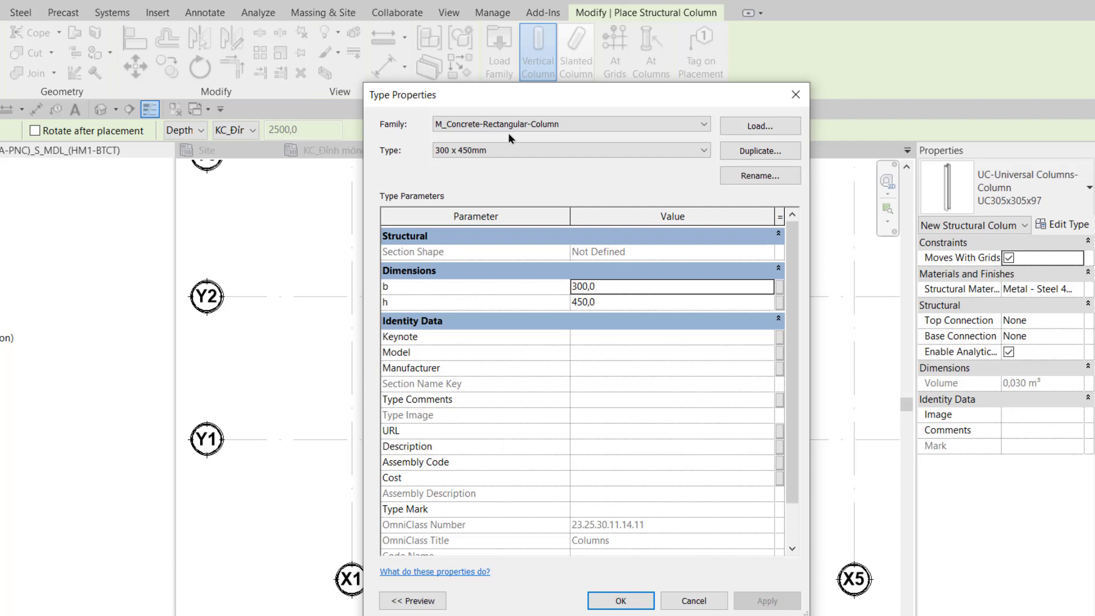
pyautogui.click(770, 180)
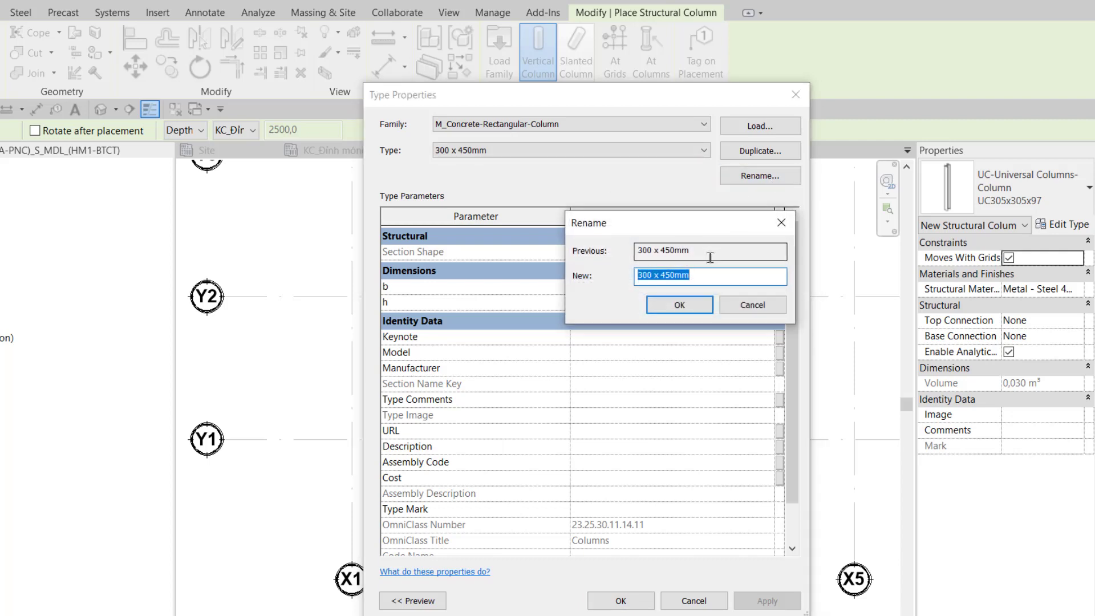
pyautogui.write('300x700')
pyautogui.click(679, 305)
pyautogui.click(609, 289)
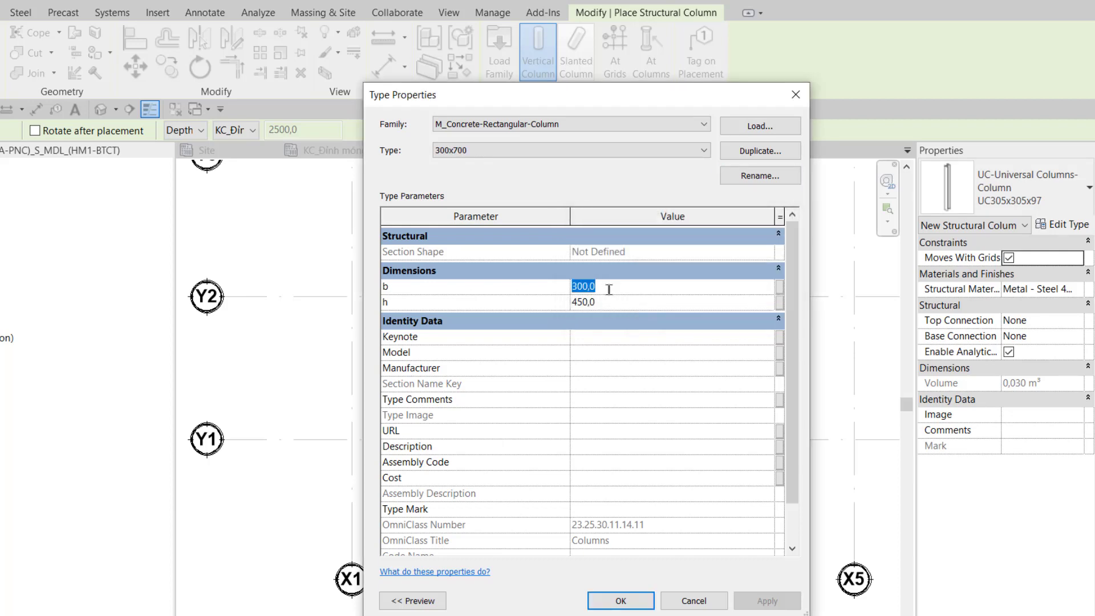
pyautogui.click(619, 300)
pyautogui.write('700')
pyautogui.click(627, 599)
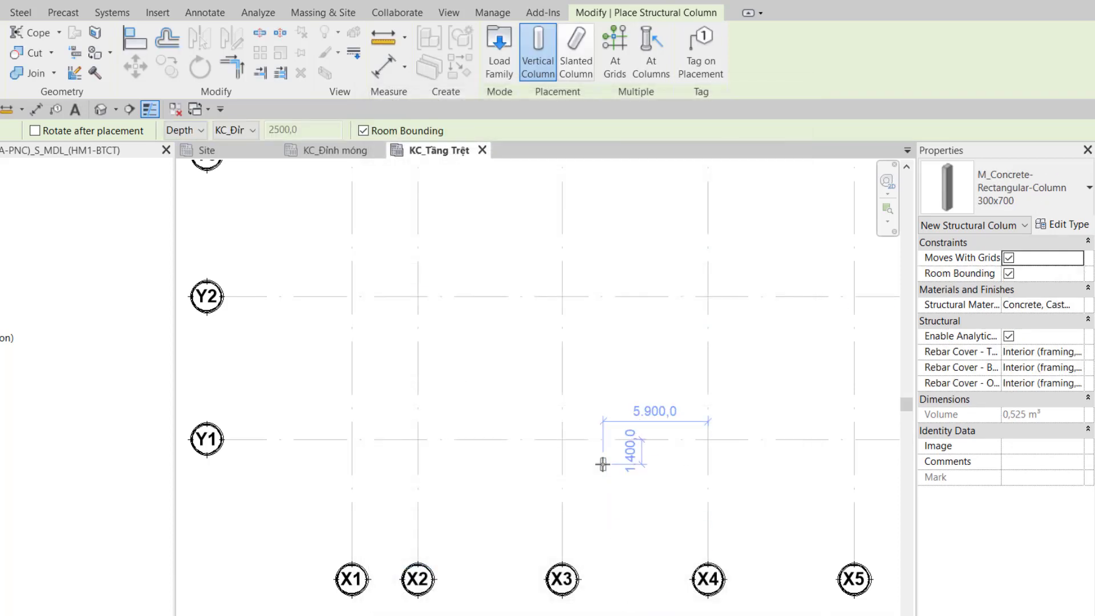
pyautogui.click(203, 133)
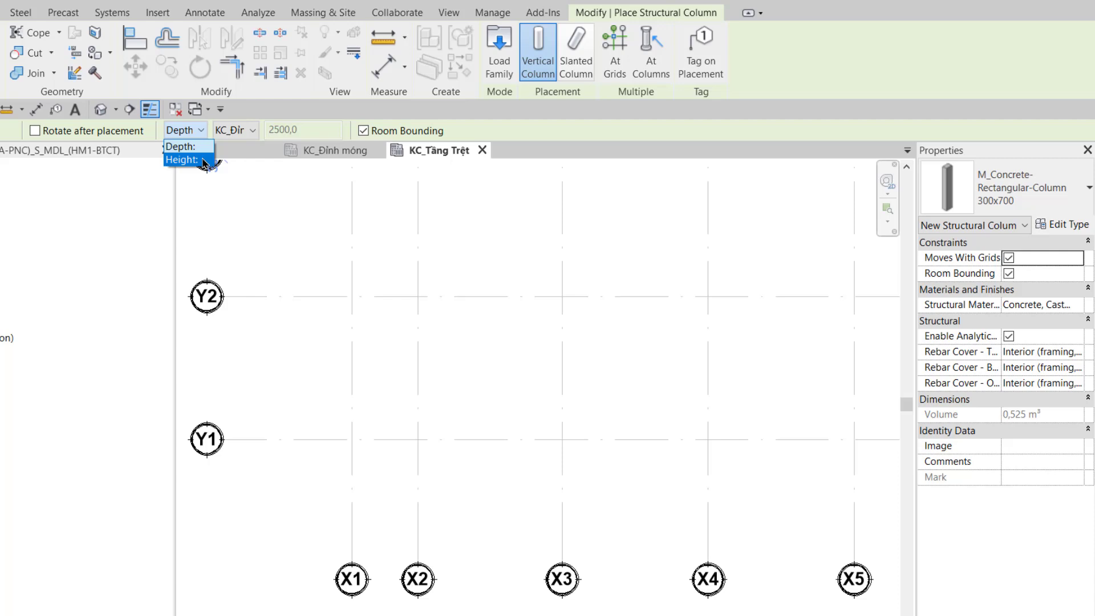
# Place a 300x700 column at X3/Y1 extending by depth down to KC_Đỉnh móng.
pyautogui.click(203, 149)
pyautogui.click(251, 131)
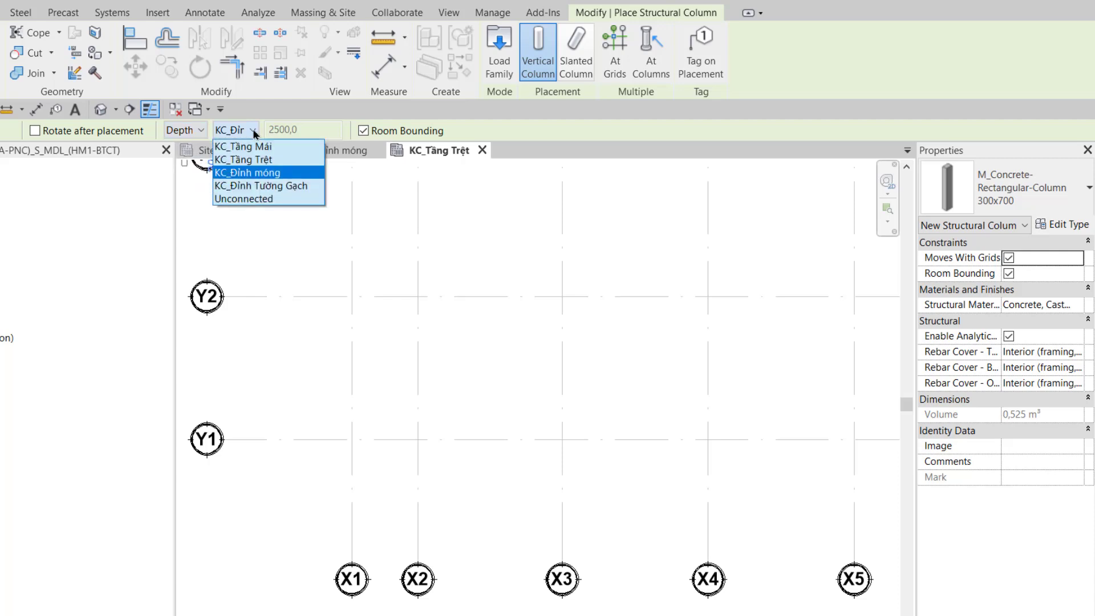
pyautogui.click(268, 172)
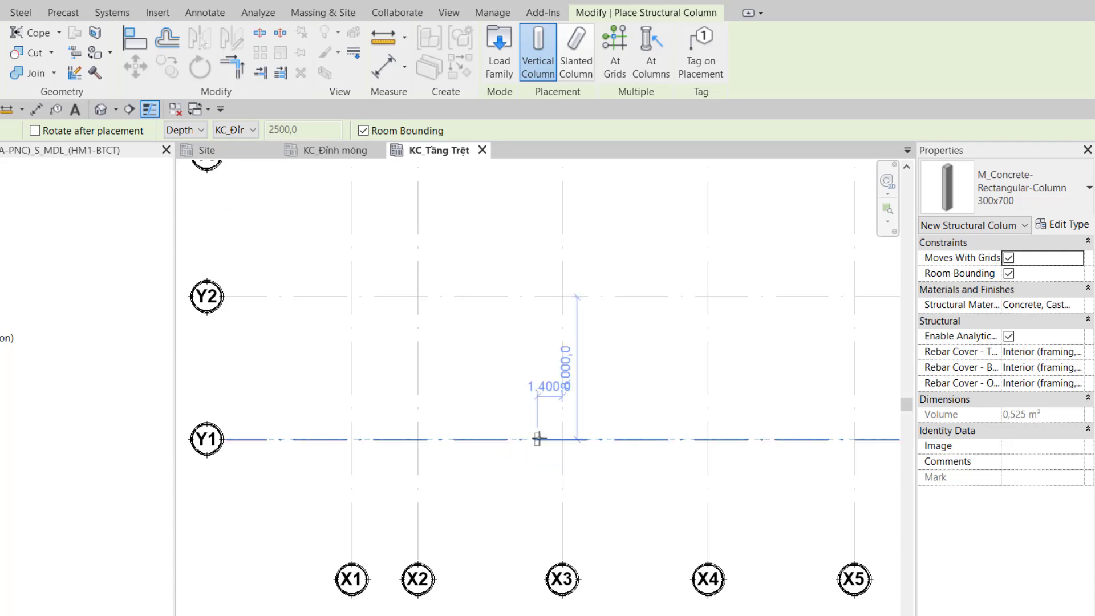
pyautogui.scroll(3, 536, 440)
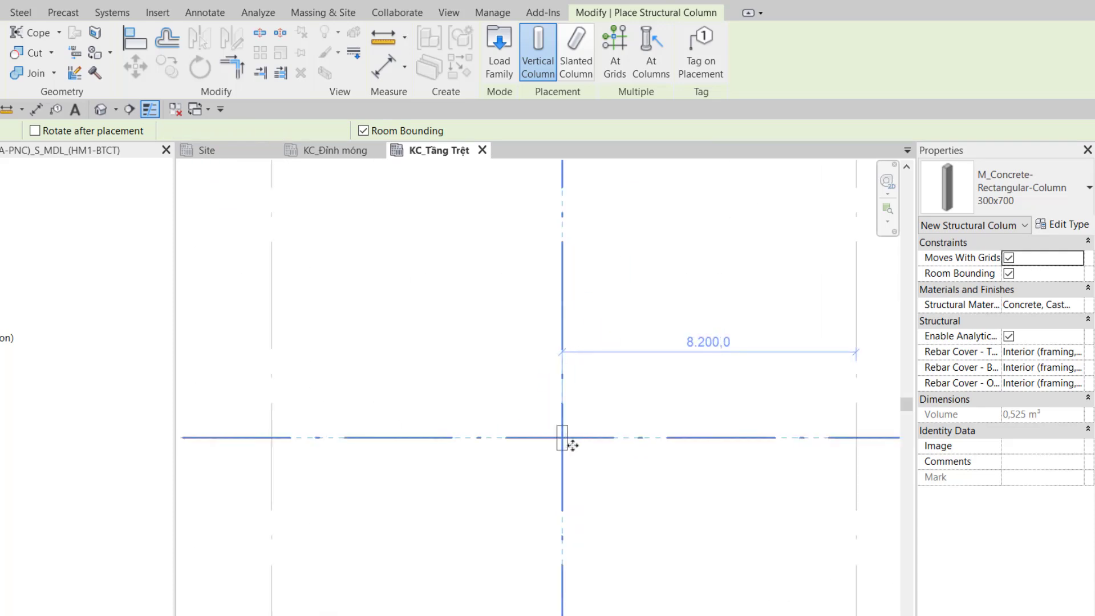
pyautogui.click(565, 438)
pyautogui.press('Escape')
pyautogui.press('Escape')
pyautogui.scroll(2, 581, 478)
# Dimension the column's bottom face from grid Y1, reading 350.
pyautogui.press('d')
pyautogui.press('i')
pyautogui.click(565, 382)
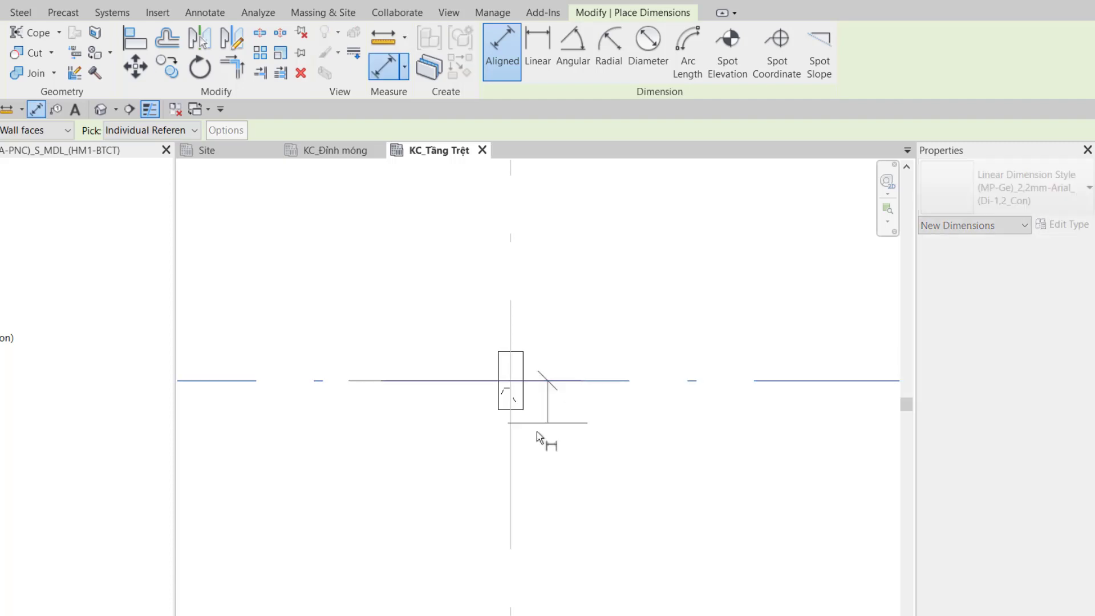
pyautogui.click(519, 409)
pyautogui.click(730, 473)
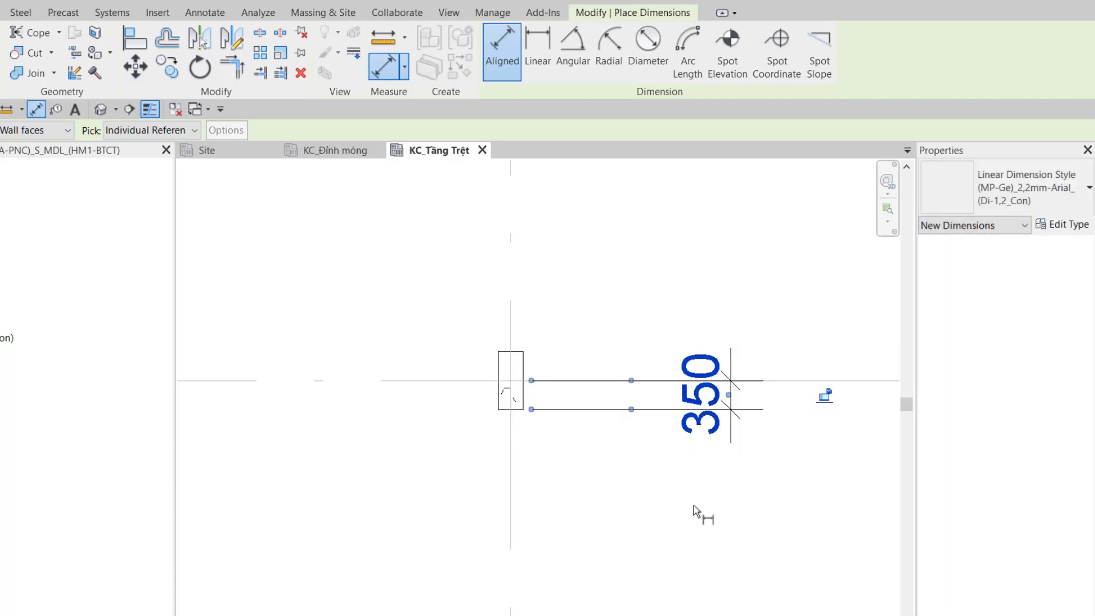
pyautogui.press('Escape')
pyautogui.press('Escape')
# Change that dimension to 200, shifting the column relative to grid Y1.
pyautogui.click(518, 413)
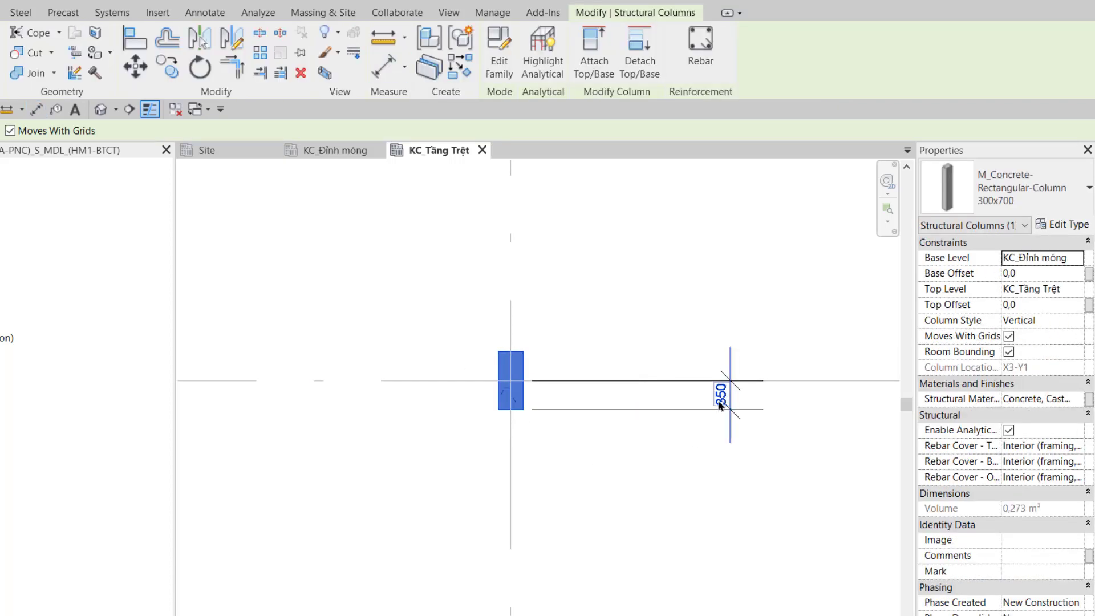
pyautogui.click(721, 403)
pyautogui.write('200')
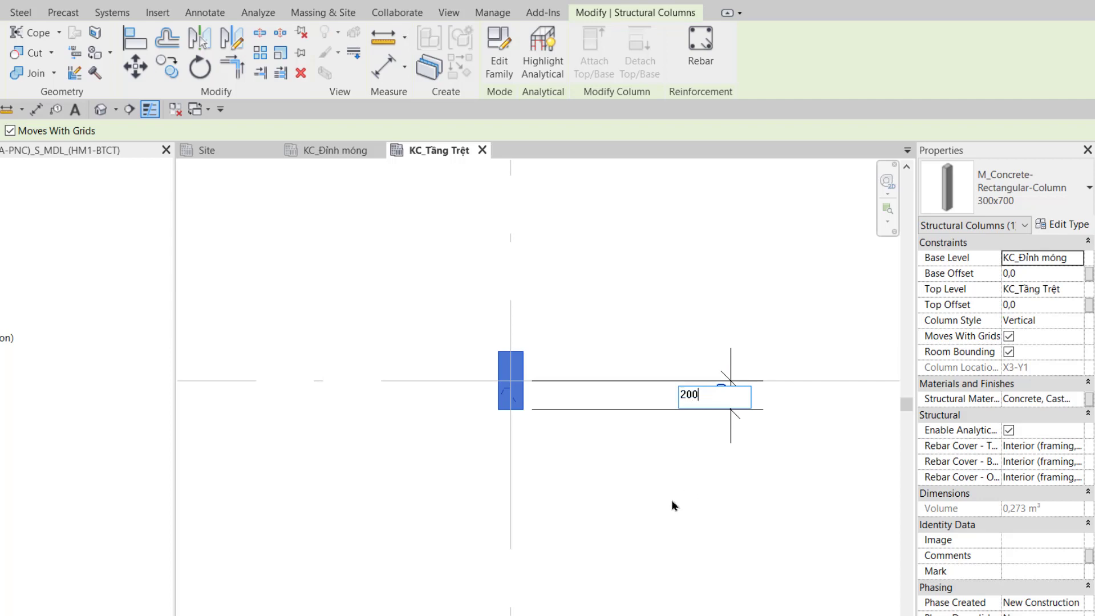
pyautogui.press('Return')
pyautogui.click(670, 515)
pyautogui.scroll(-5, 694, 497)
pyautogui.scroll(2, 619, 465)
pyautogui.moveTo(333, 482); pyautogui.dragTo(360, 509)
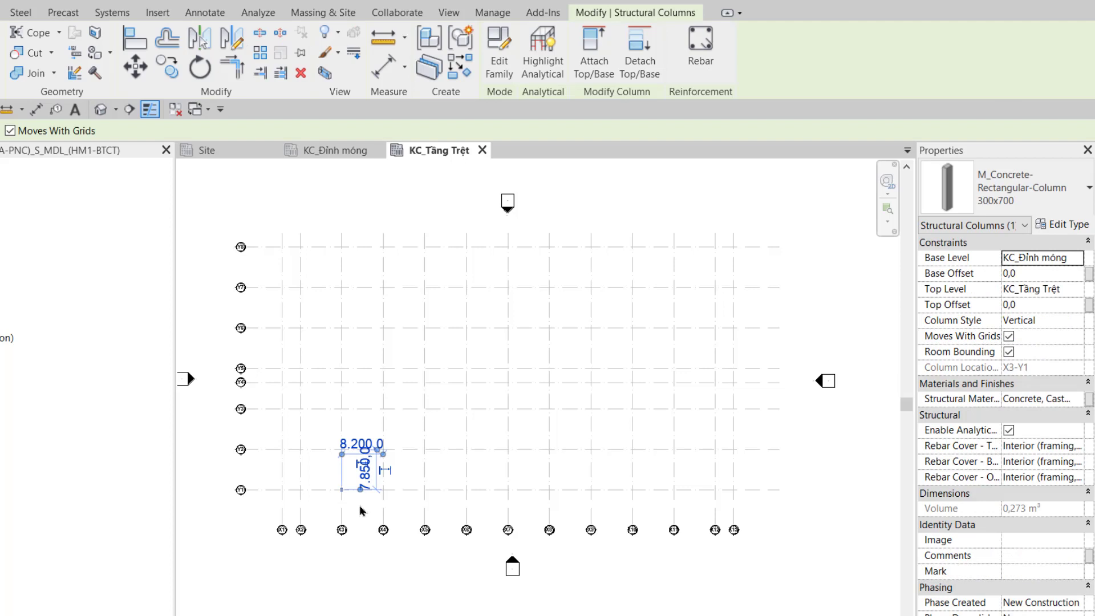
# Copy the X3/Y1 column to each grid from X4 through X11 along Y1.
pyautogui.press('c')
pyautogui.press('o')
pyautogui.click(342, 510)
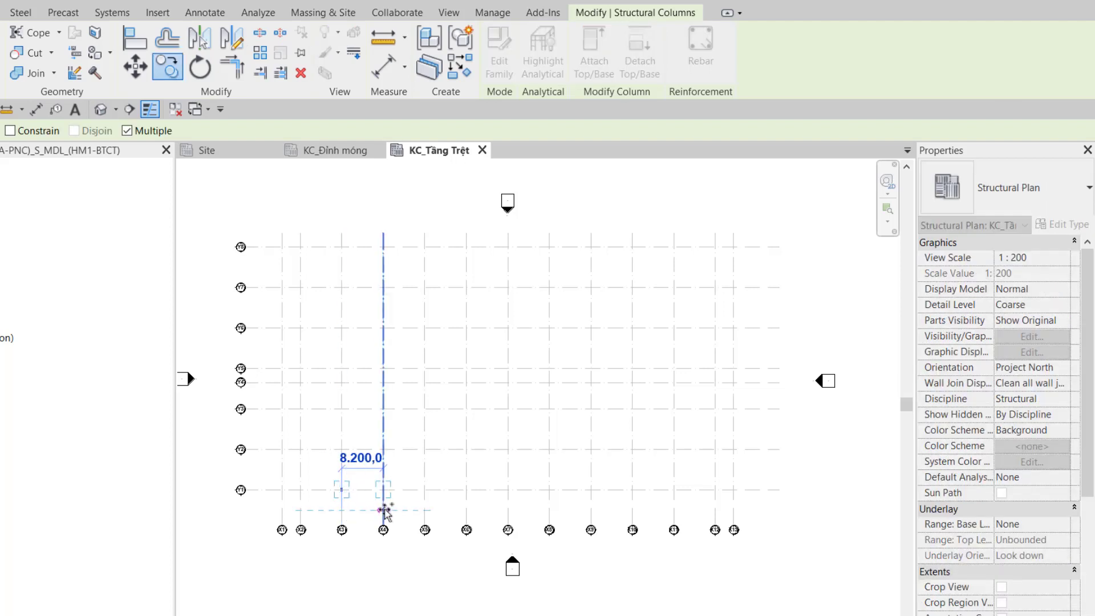
pyautogui.click(383, 511)
pyautogui.click(425, 510)
pyautogui.click(467, 511)
pyautogui.click(509, 511)
pyautogui.click(550, 511)
pyautogui.click(591, 510)
pyautogui.click(632, 510)
pyautogui.click(674, 510)
pyautogui.press('Escape')
pyautogui.press('Escape')
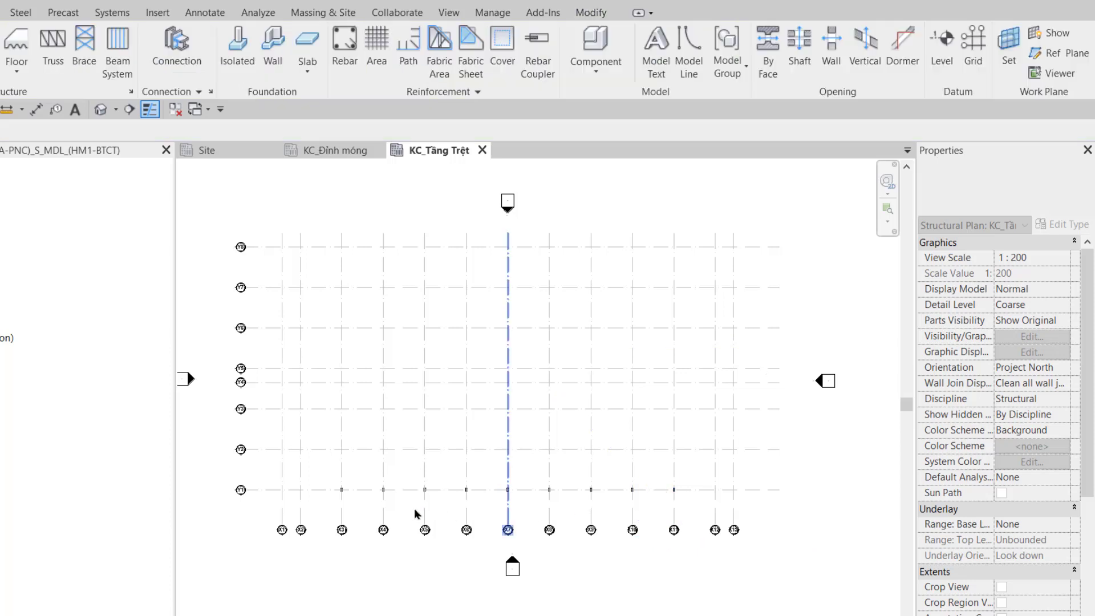
# Mirror-copy the Y1 column row about grid Y5 onto the top grid row.
pyautogui.moveTo(323, 470); pyautogui.dragTo(695, 510)
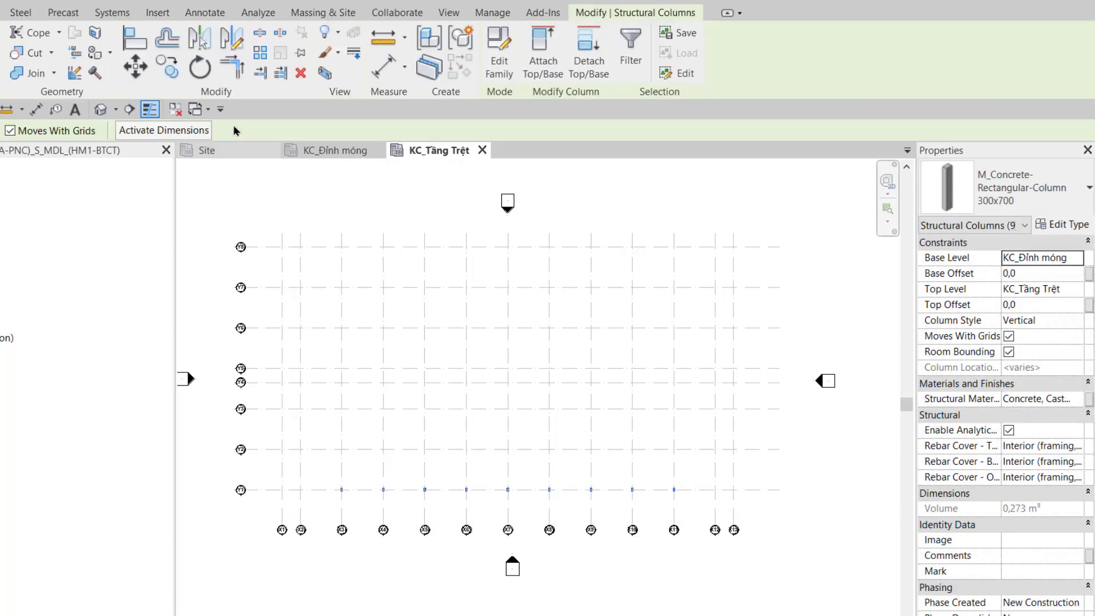
pyautogui.press('m')
pyautogui.press('m')
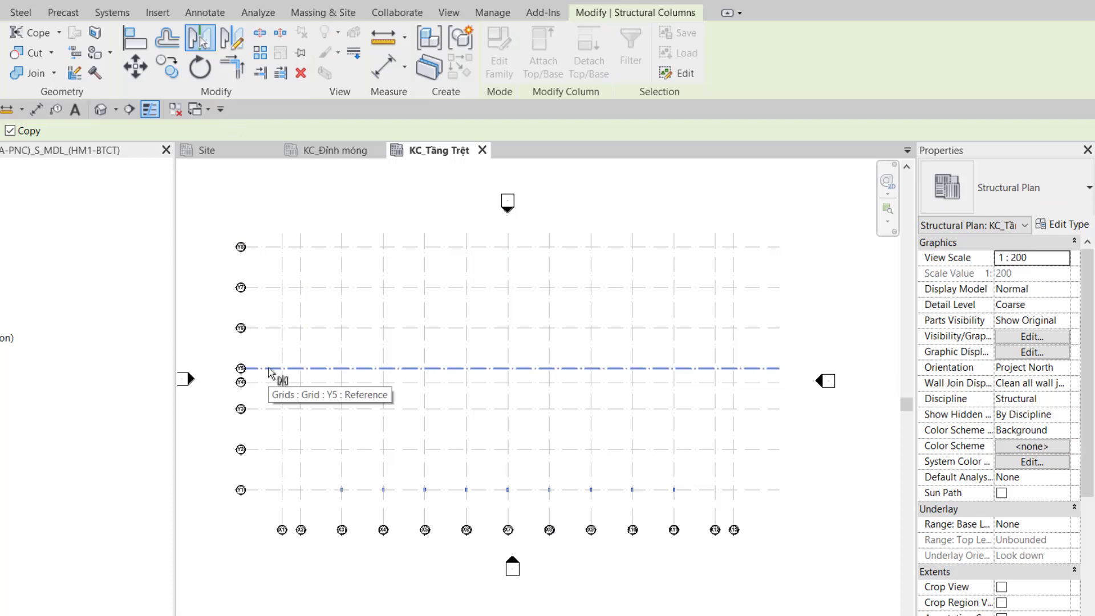
pyautogui.click(266, 368)
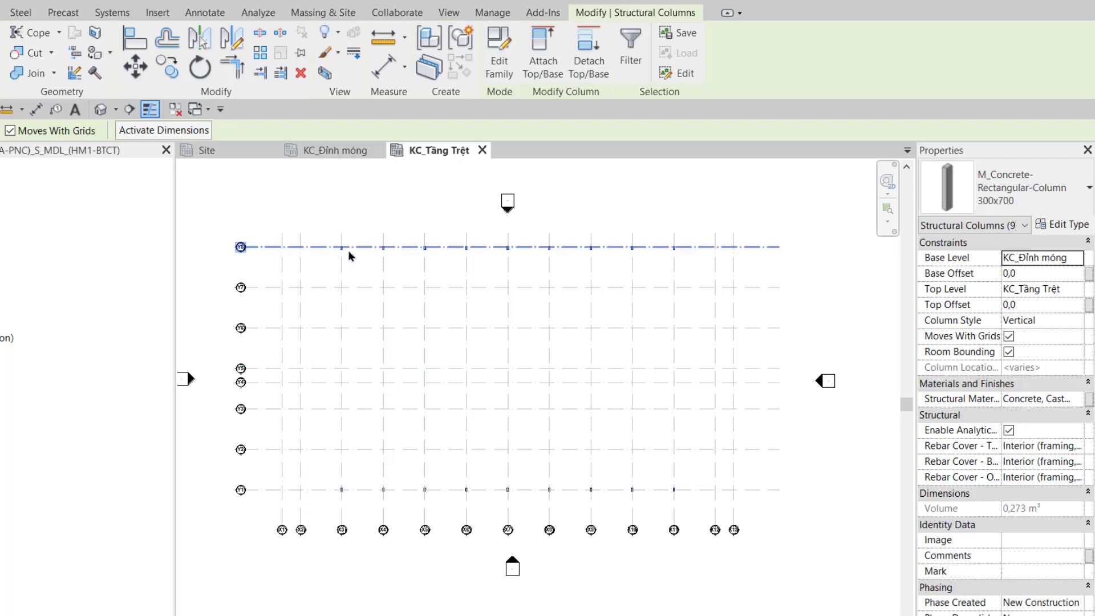
pyautogui.click(692, 261)
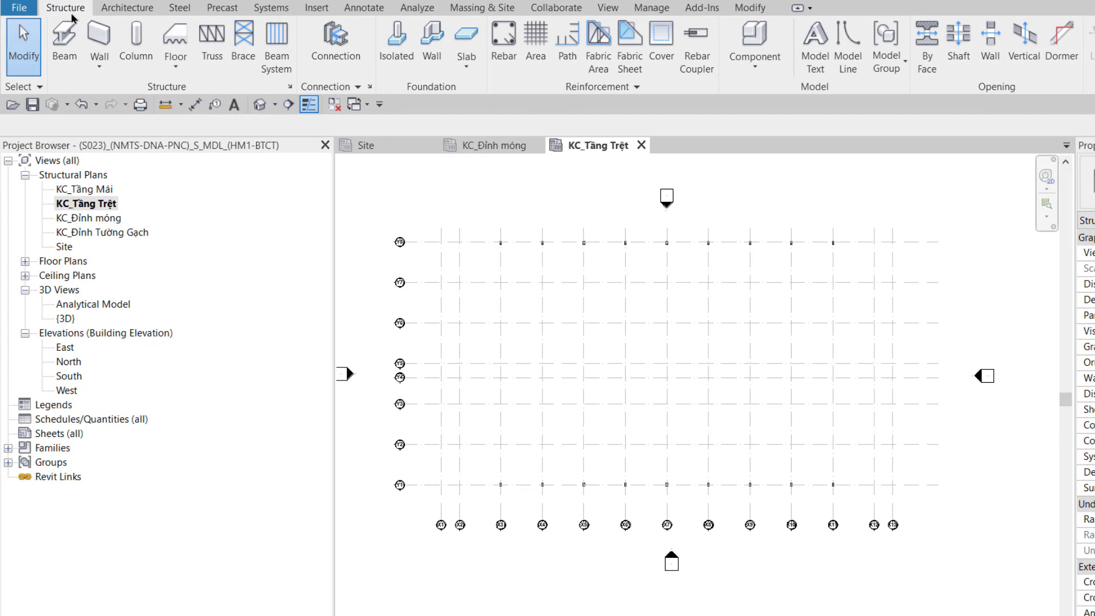
# Duplicate the 300x700 column type as 500x650, setting b to 500 and h to 650.
pyautogui.click(136, 43)
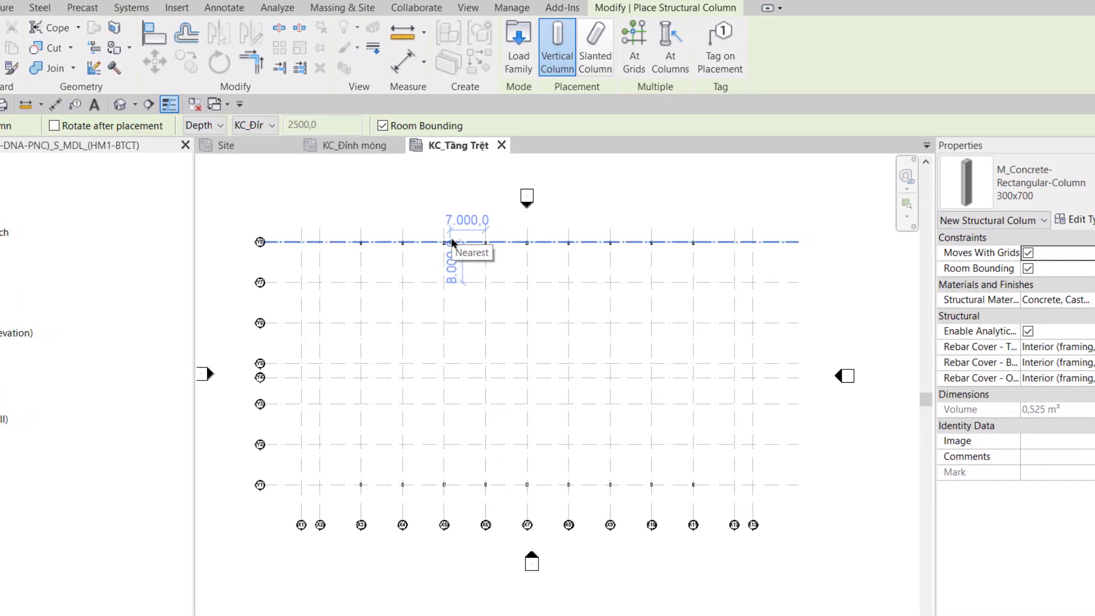
pyautogui.click(1070, 220)
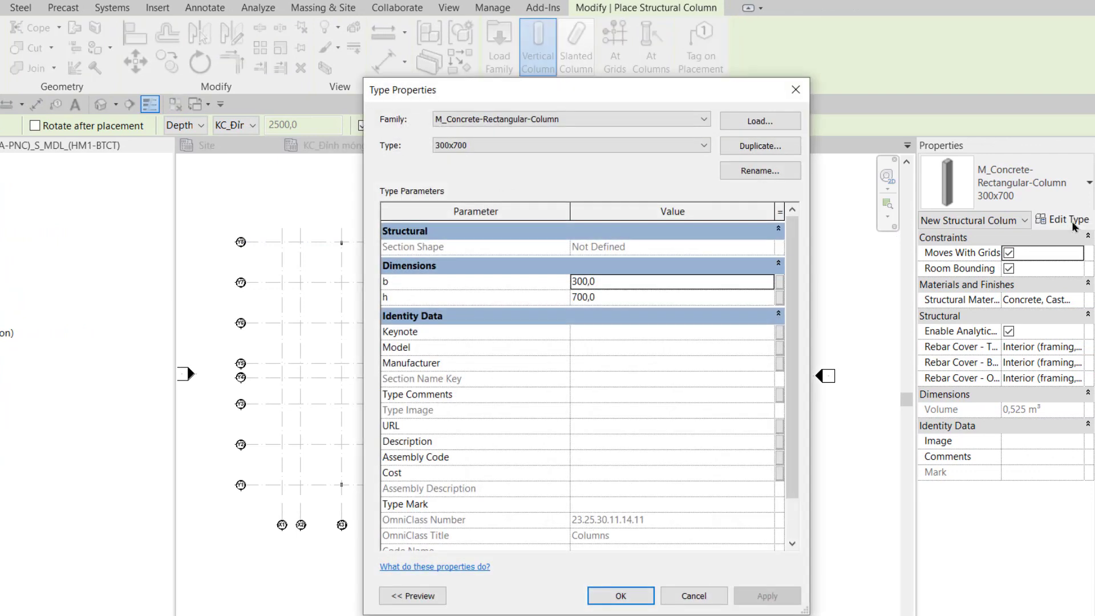
pyautogui.click(761, 146)
pyautogui.click(549, 223)
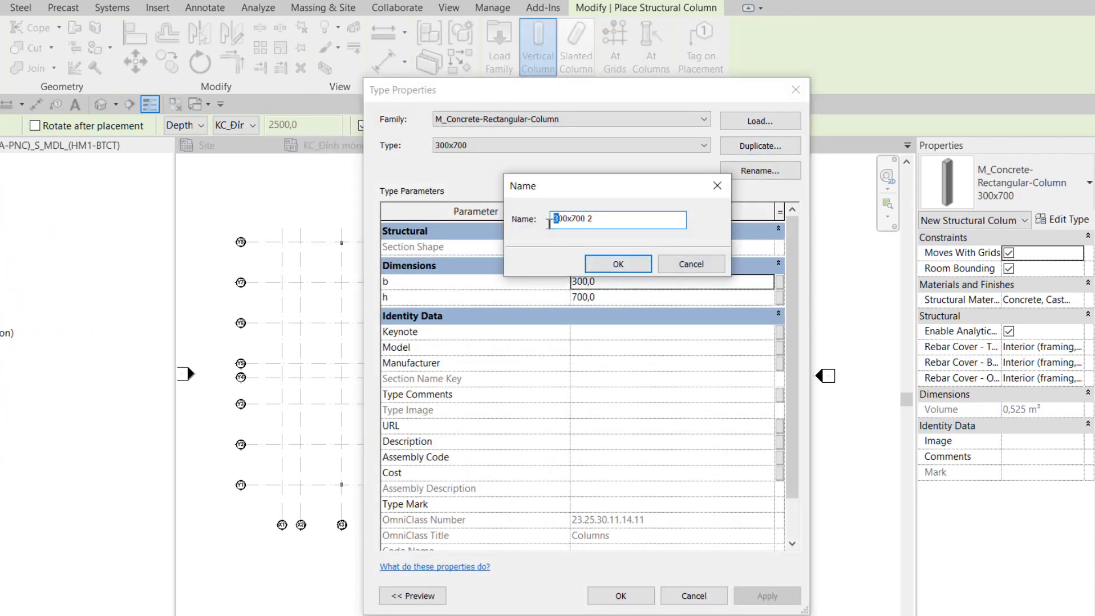
pyautogui.moveTo(571, 222); pyautogui.dragTo(599, 222)
pyautogui.write('650')
pyautogui.click(610, 263)
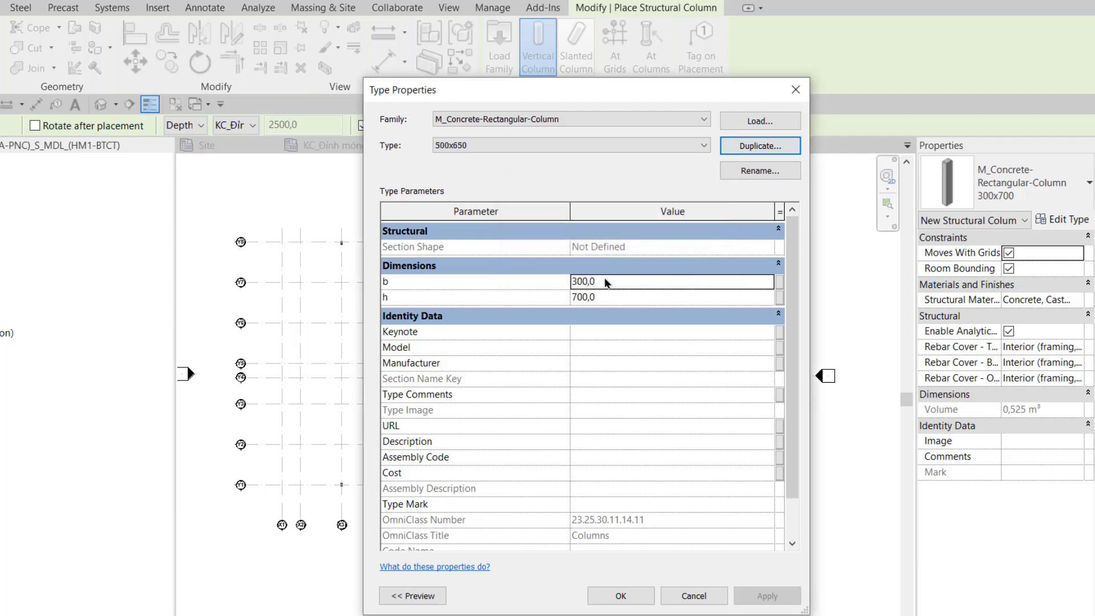
pyautogui.click(605, 283)
pyautogui.write('500')
pyautogui.click(630, 301)
pyautogui.write('650')
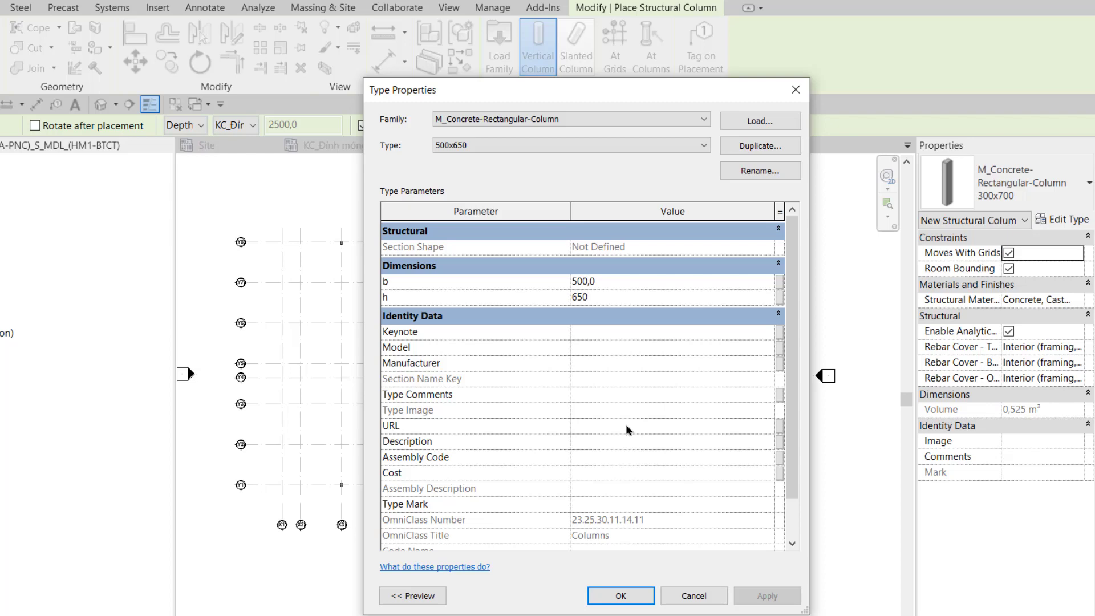
pyautogui.click(621, 593)
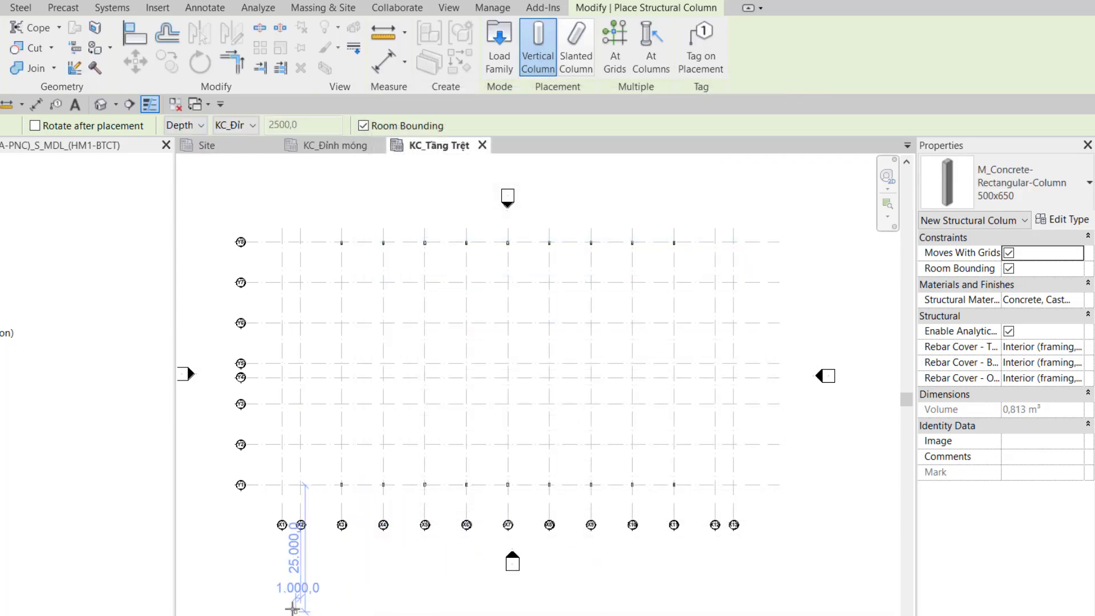
# Place a 500x650 column at the X2/Y1 grid intersection.
pyautogui.moveTo(300, 571); pyautogui.dragTo(411, 576, button='middle')
pyautogui.scroll(1, 368, 481)
pyautogui.scroll(2, 368, 481)
pyautogui.scroll(2, 624, 367)
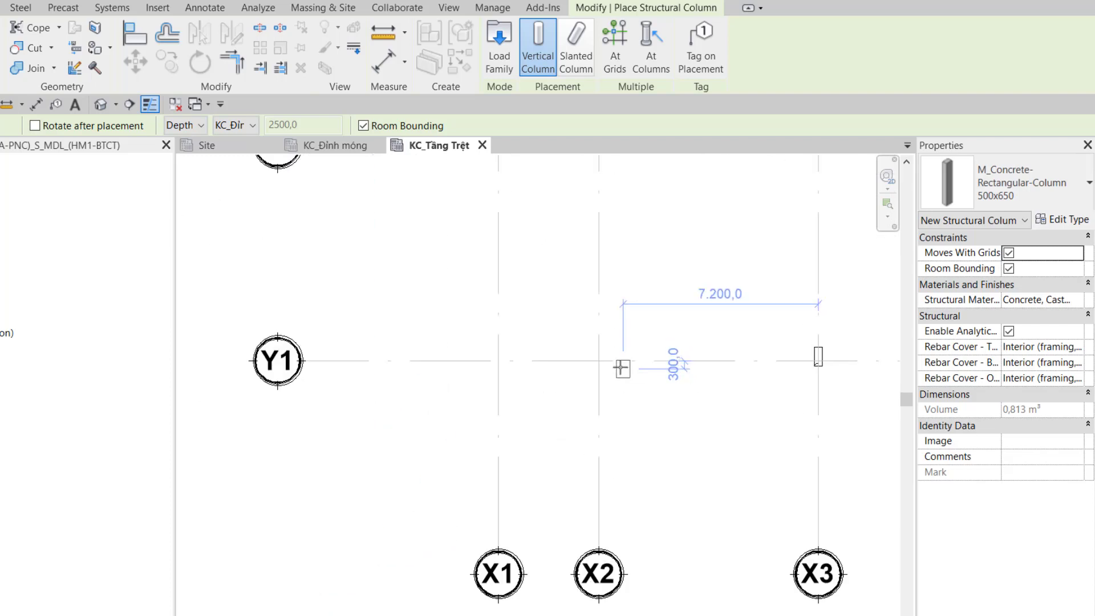
pyautogui.scroll(1, 603, 360)
pyautogui.scroll(-2, 603, 361)
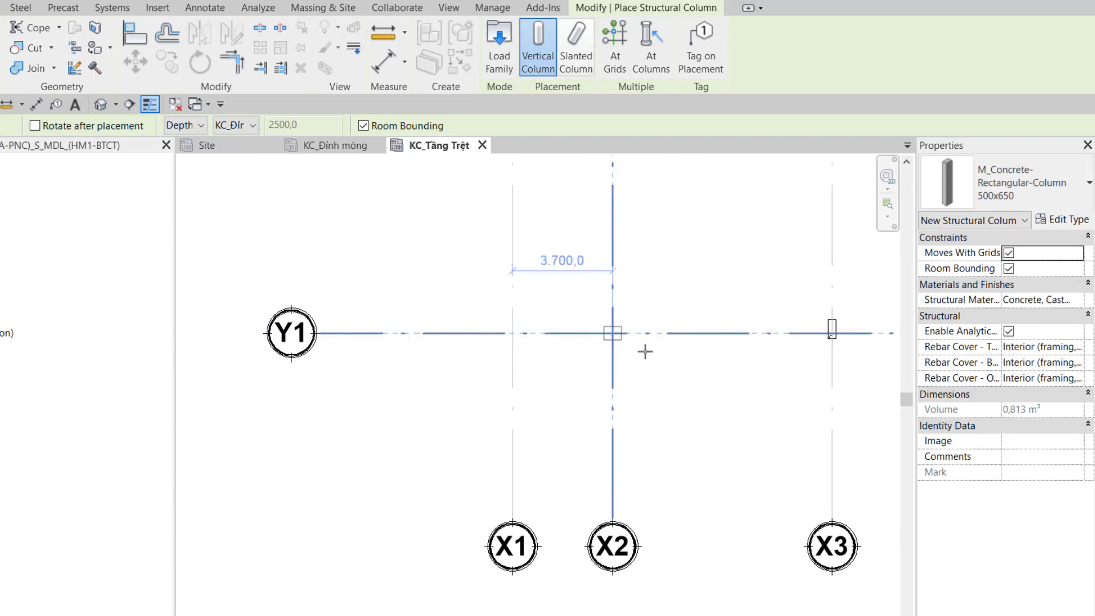
pyautogui.click(612, 333)
pyautogui.press('Escape')
pyautogui.press('Escape')
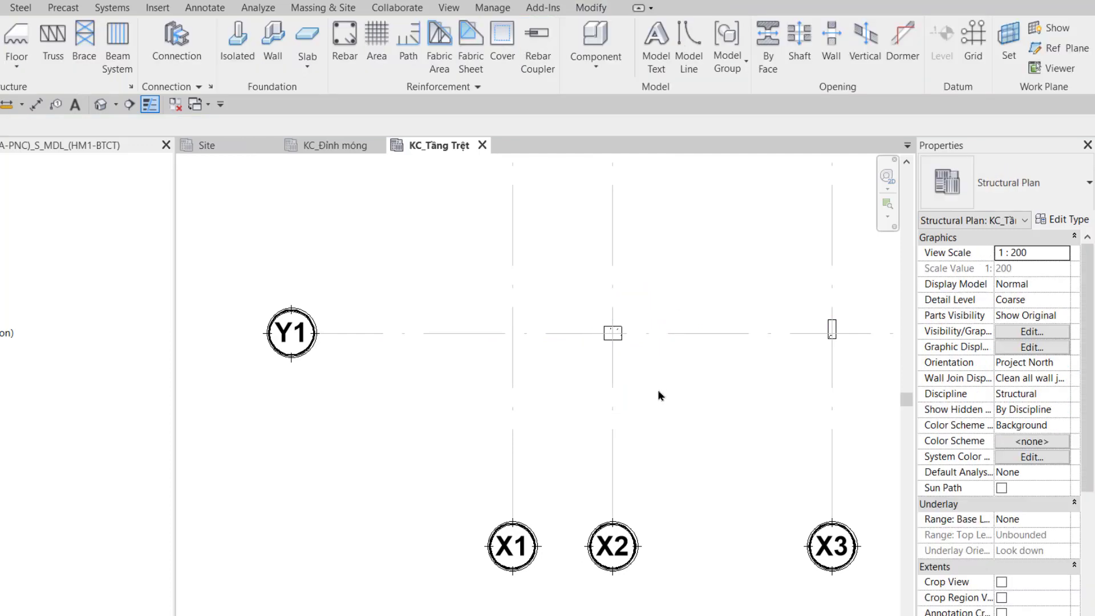
# Dimension the column face from grid X2 and change the 325 offset to 200.
pyautogui.press('d')
pyautogui.press('i')
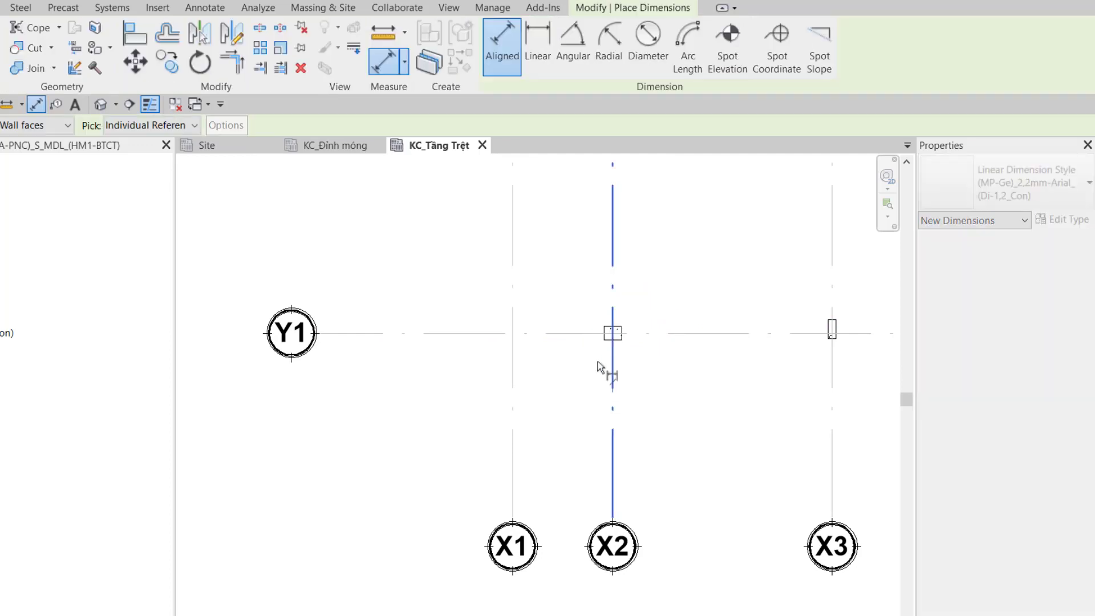
pyautogui.click(603, 345)
pyautogui.click(612, 370)
pyautogui.click(607, 423)
pyautogui.press('Escape')
pyautogui.press('Escape')
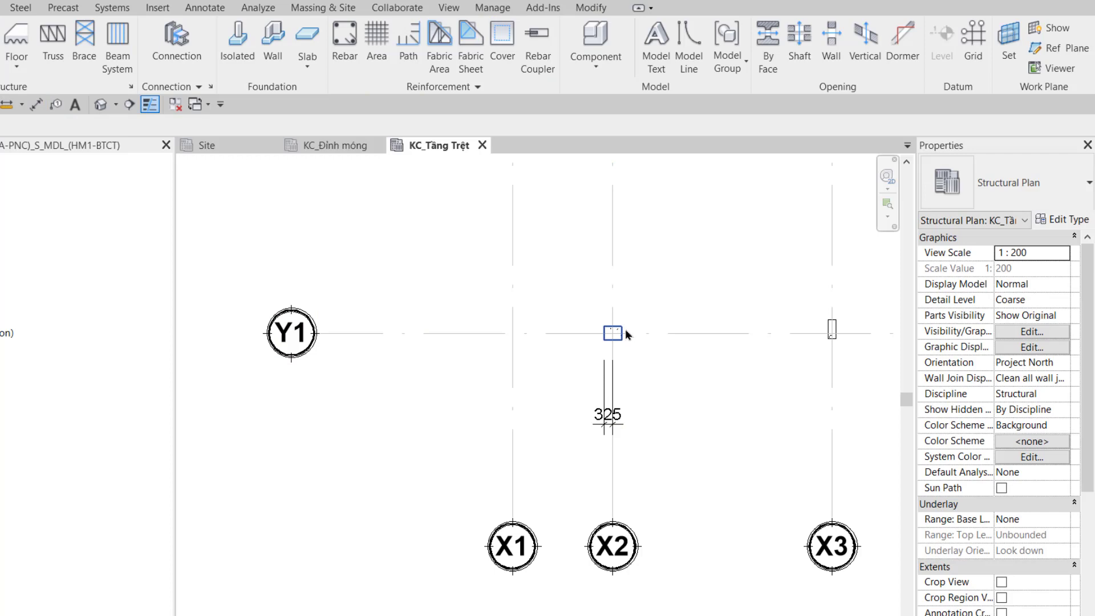
pyautogui.click(621, 334)
pyautogui.click(609, 417)
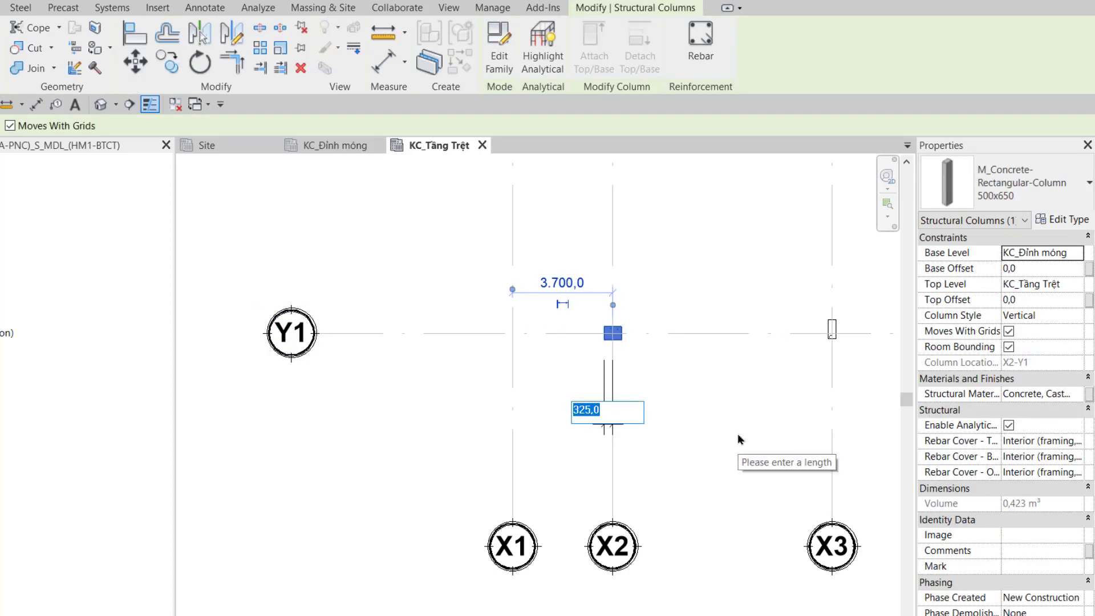
pyautogui.write('200')
pyautogui.click(741, 440)
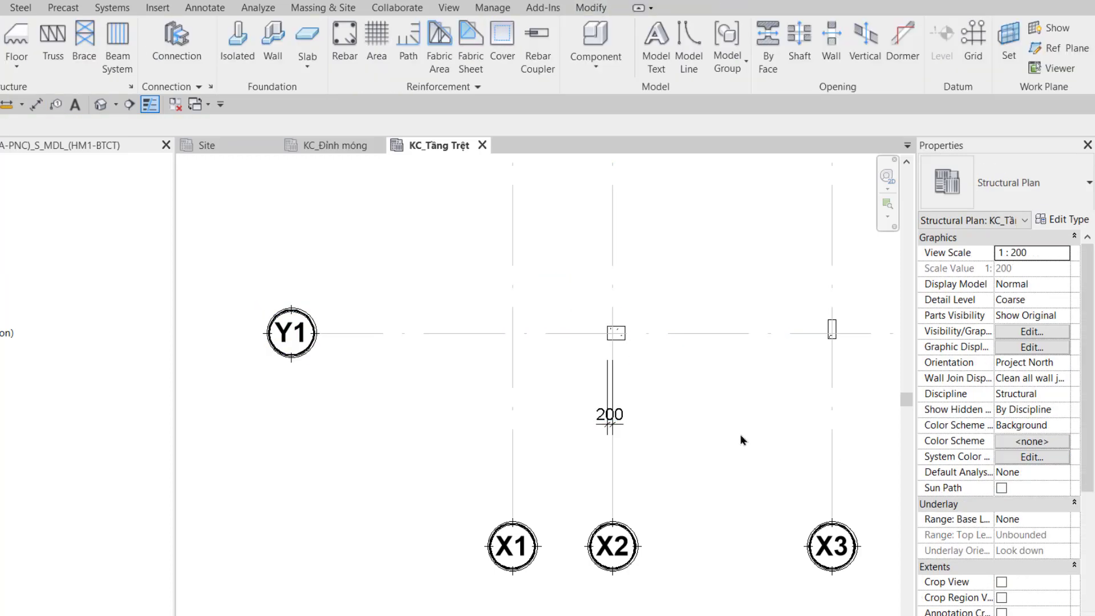
# Dimension the column from the other grid line and change the 250 offset to 200.
pyautogui.press('d')
pyautogui.press('i')
pyautogui.click(624, 349)
pyautogui.click(571, 333)
pyautogui.click(542, 336)
pyautogui.press('Escape')
pyautogui.press('Escape')
pyautogui.click(619, 334)
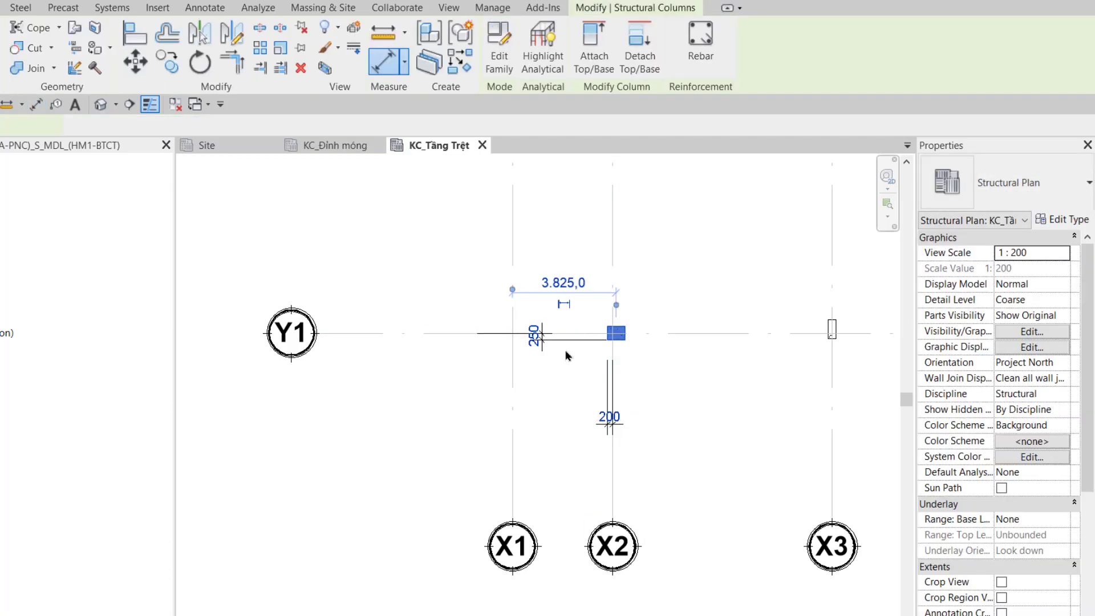
pyautogui.click(533, 335)
pyautogui.write('200')
pyautogui.click(728, 423)
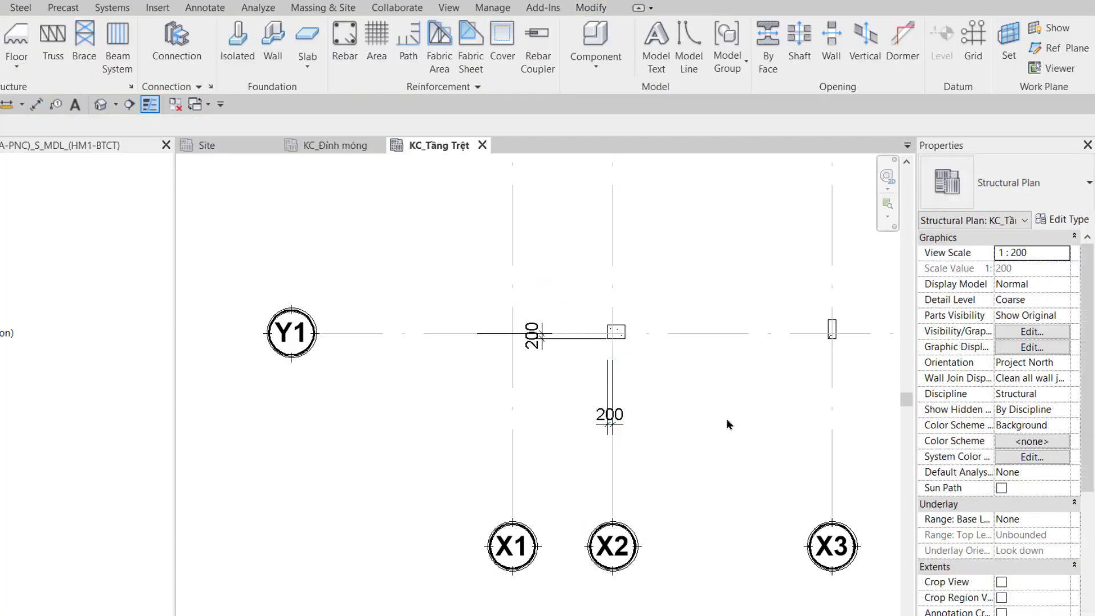
# Delete the two 200 helper dimensions and select the X2–Y1 column.
pyautogui.click(625, 429)
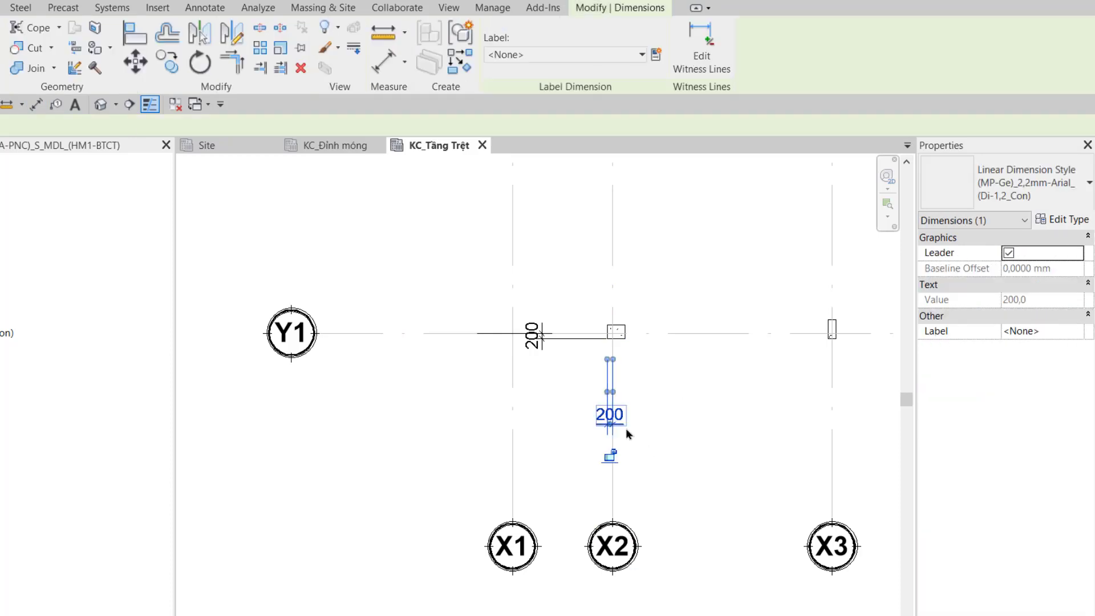
pyautogui.press('Delete')
pyautogui.click(533, 336)
pyautogui.press('Delete')
pyautogui.moveTo(559, 294); pyautogui.dragTo(659, 375)
pyautogui.scroll(-5, 662, 375)
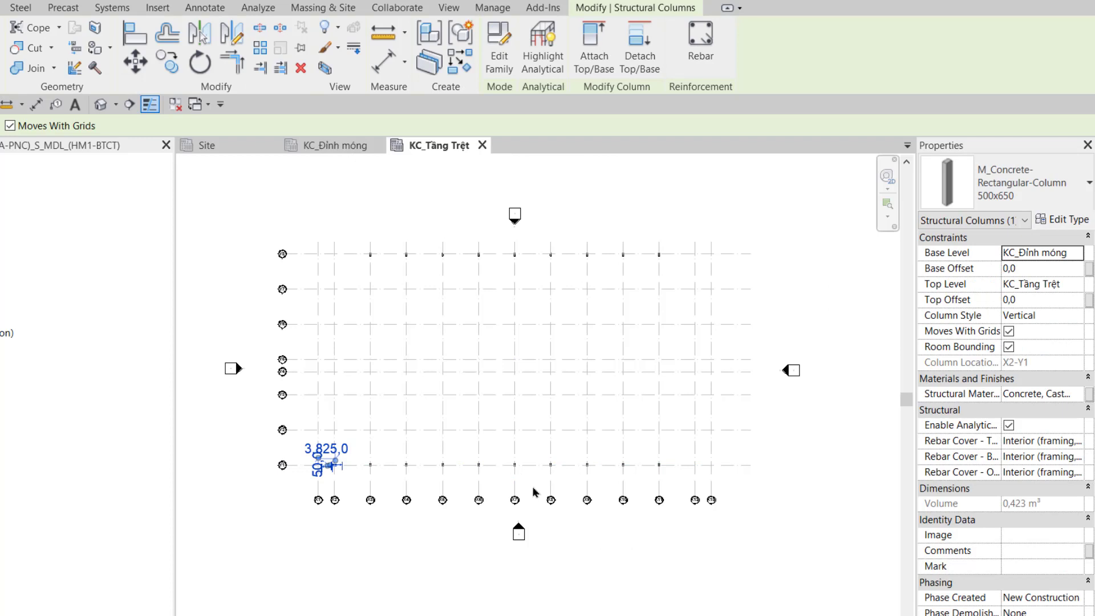
# Mirror a copy of the corner column about grid X7 to X12–Y1.
pyautogui.click(200, 32)
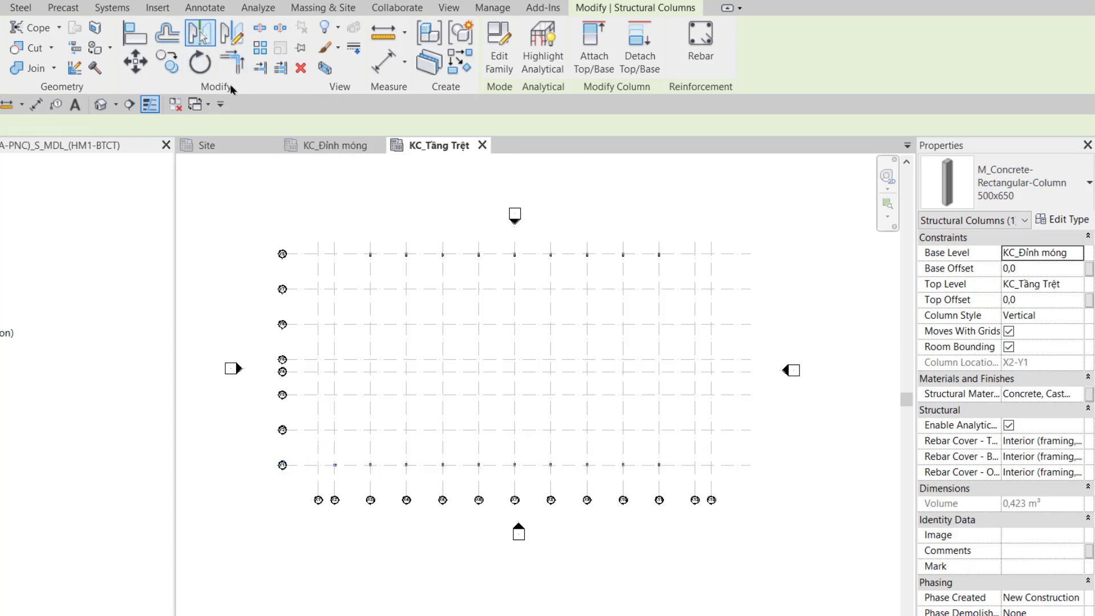
pyautogui.scroll(1, 514, 440)
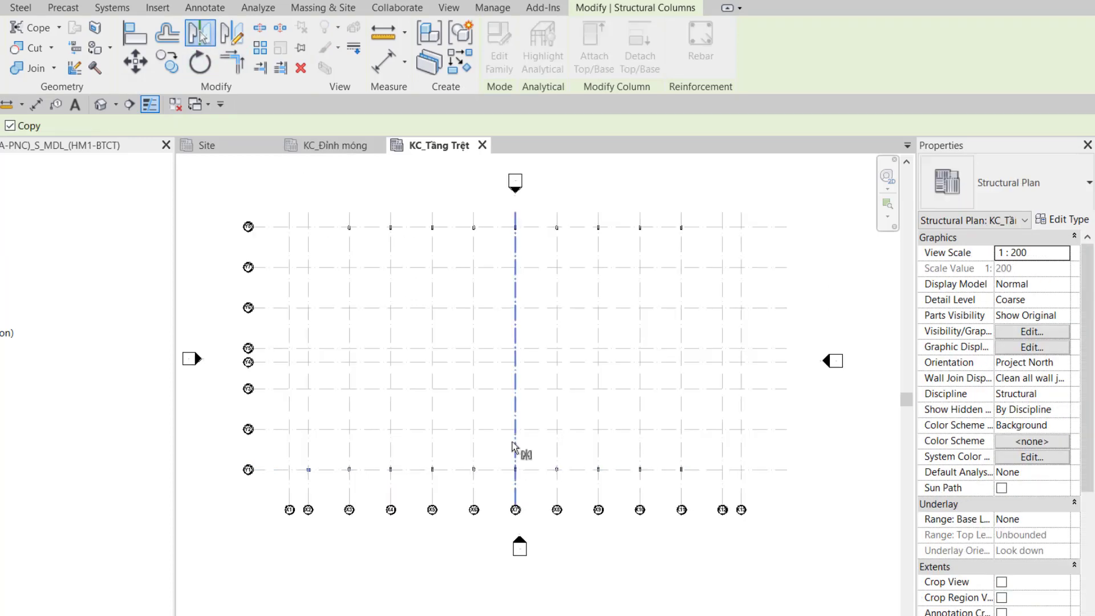
pyautogui.click(517, 488)
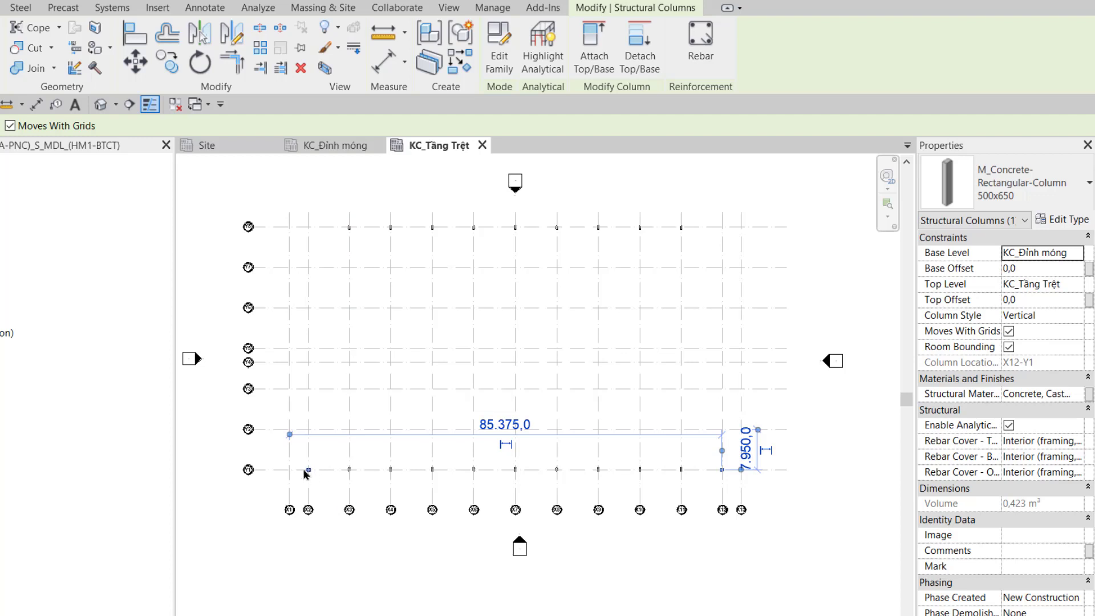
# Mirror copies of both Y1 corner columns about grid Y5 onto the top row.
pyautogui.moveTo(300, 457); pyautogui.dragTo(325, 490)
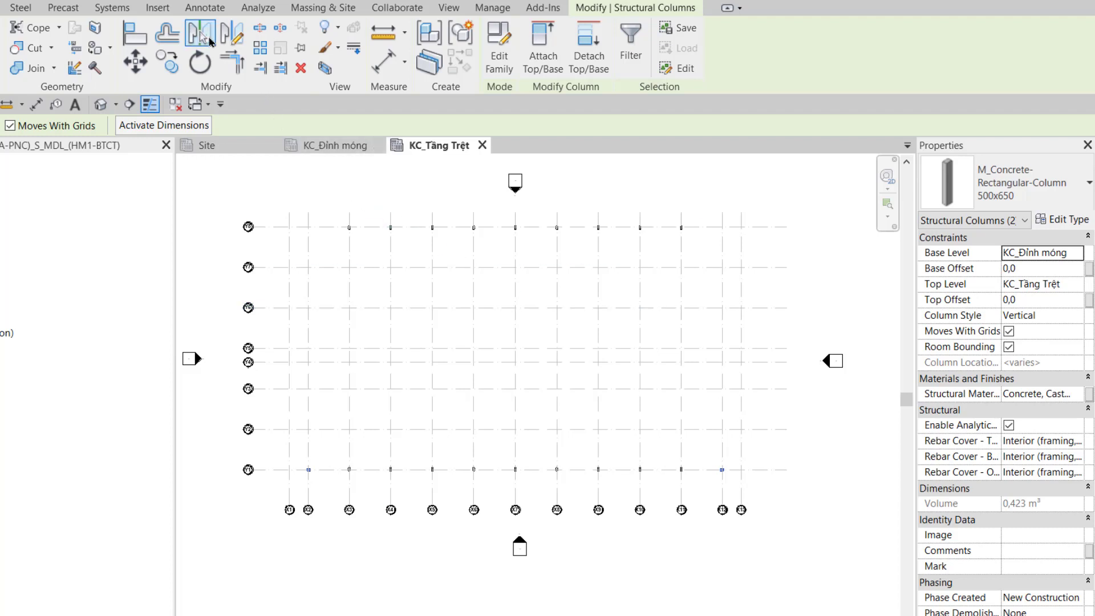
pyautogui.click(201, 34)
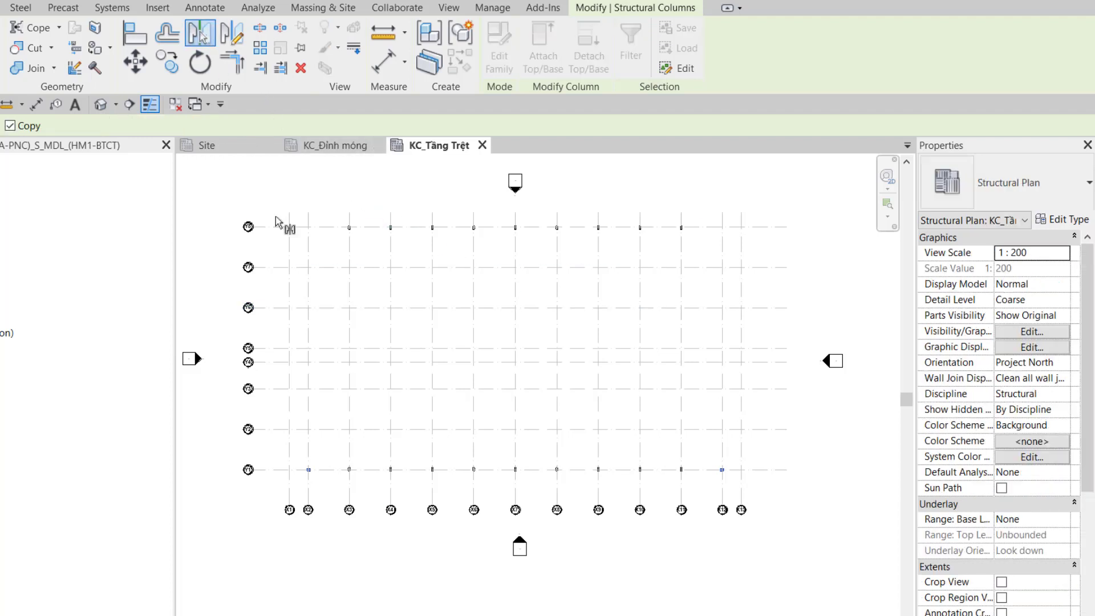
pyautogui.click(278, 349)
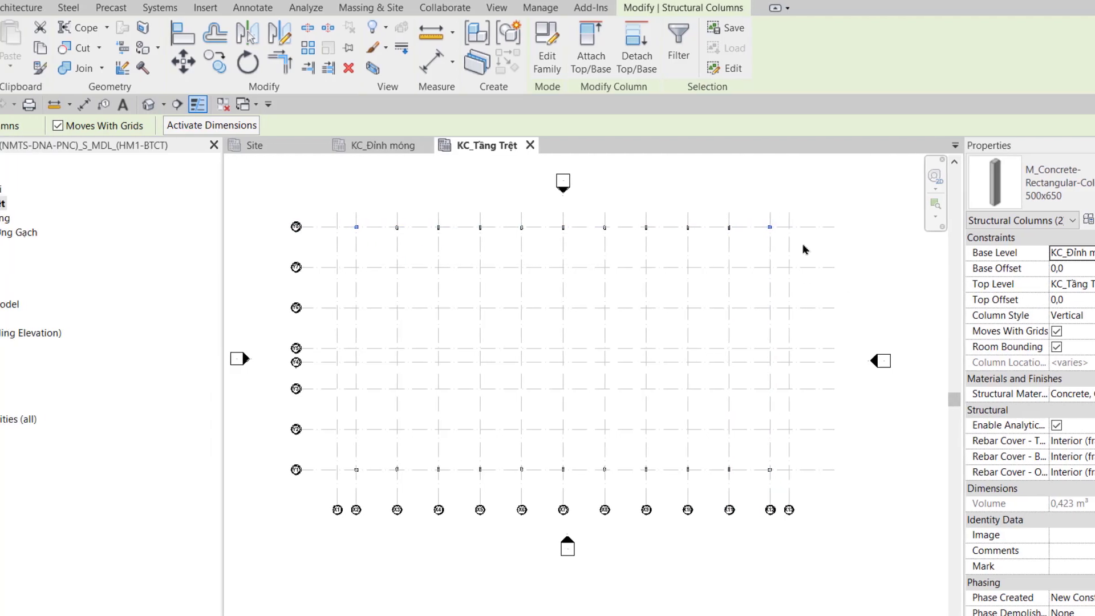
pyautogui.click(65, 7)
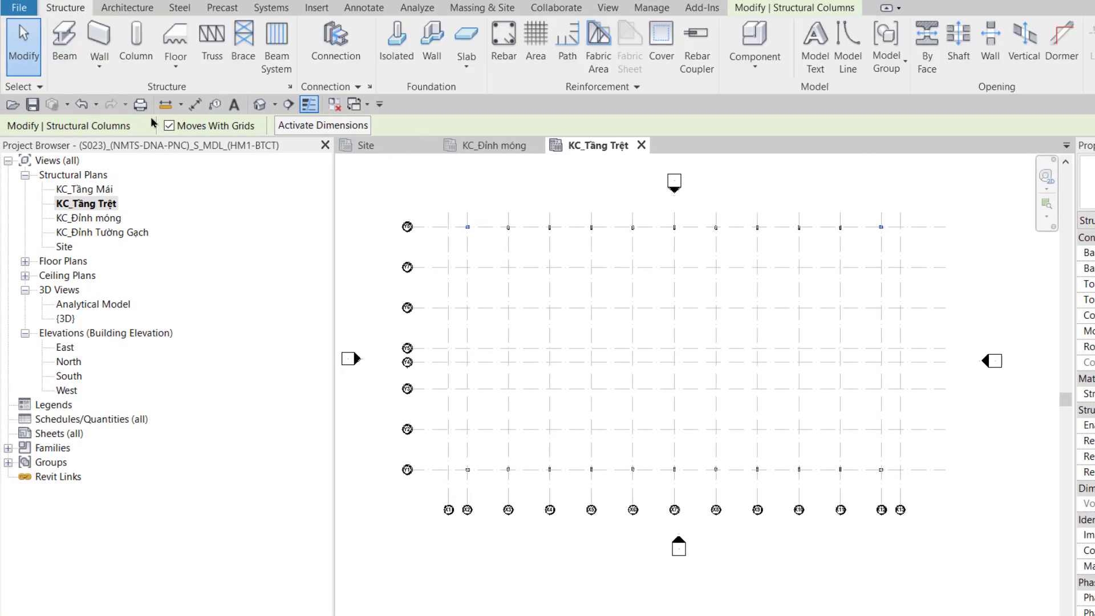
# Duplicate the 500x650 column type as 300x650 with b set to 300.
pyautogui.click(136, 37)
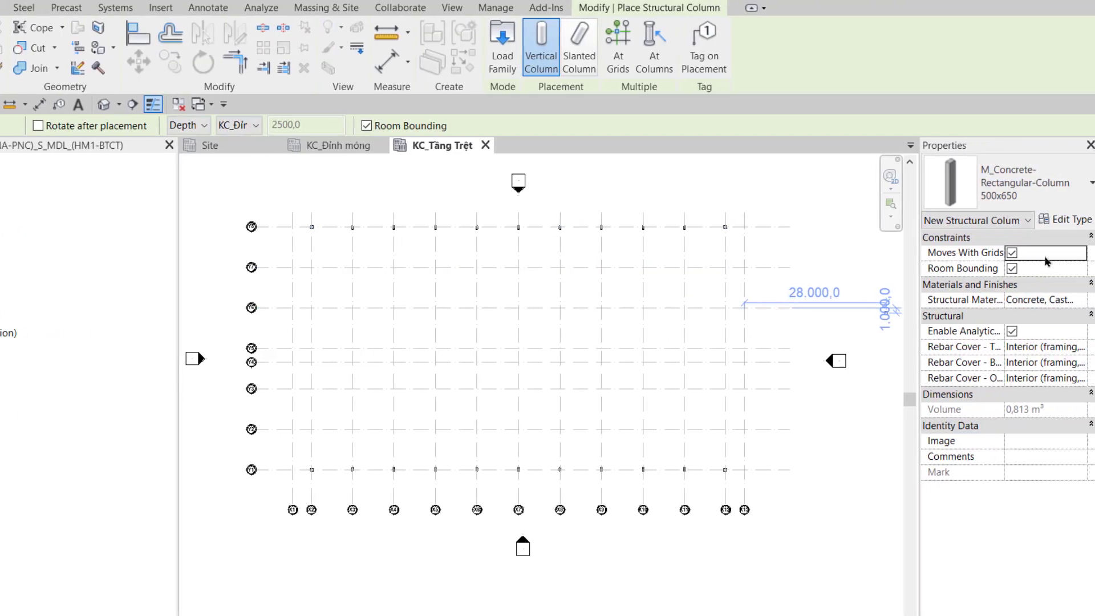
pyautogui.click(1068, 220)
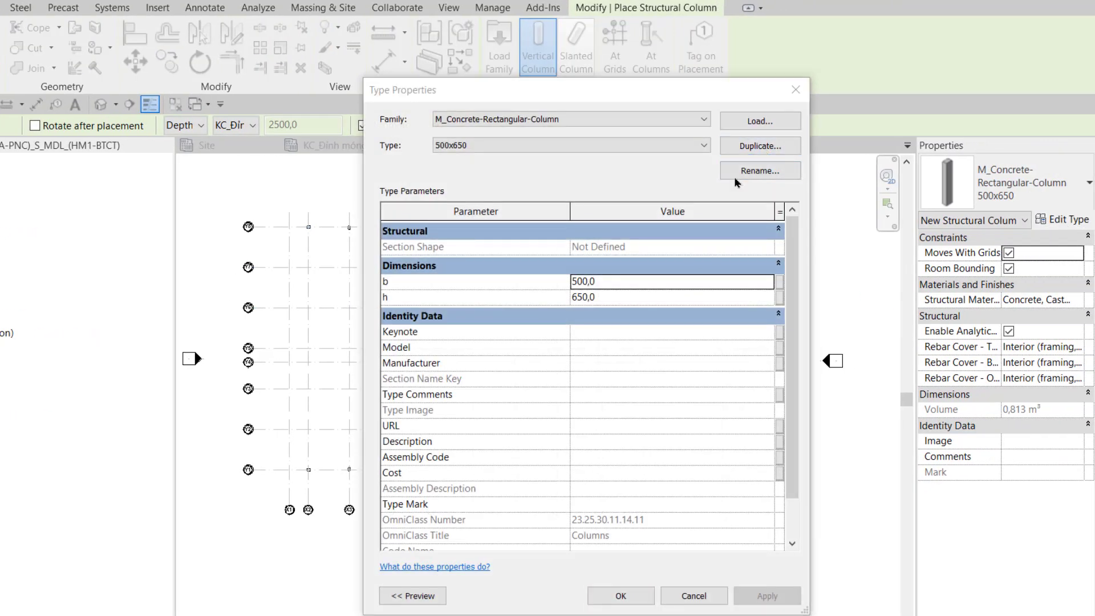
pyautogui.click(763, 147)
pyautogui.write('300x650')
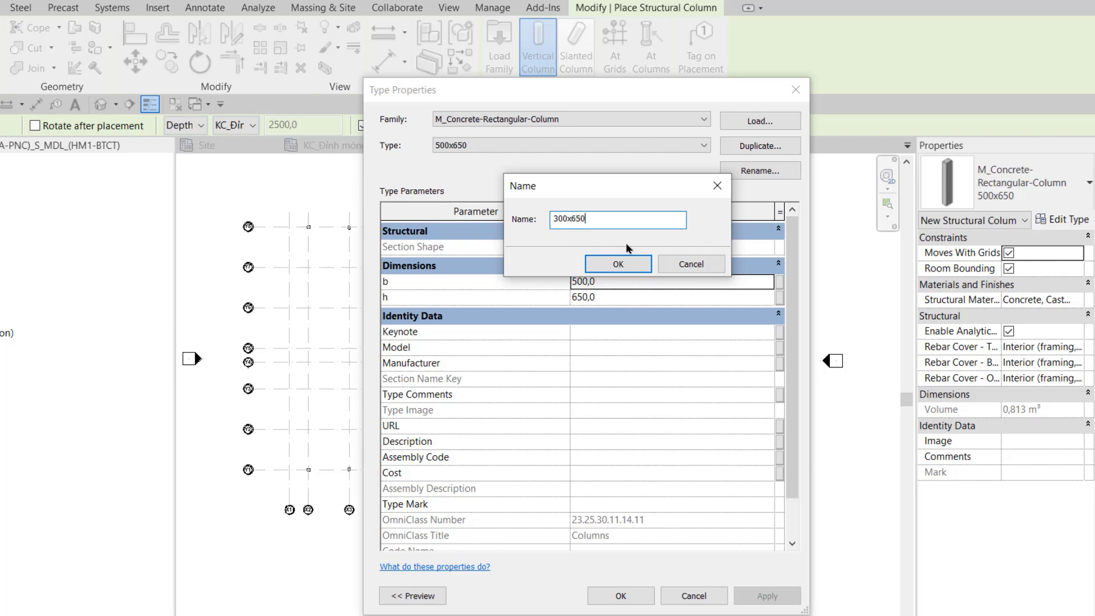
pyautogui.click(618, 264)
pyautogui.click(630, 287)
pyautogui.write('300')
pyautogui.click(630, 302)
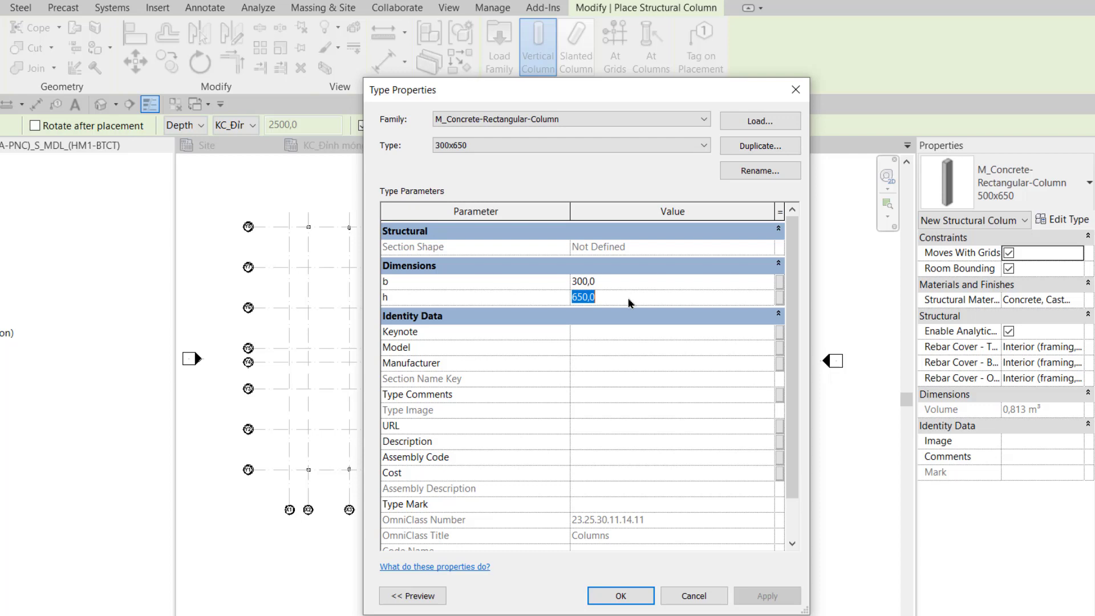
pyautogui.click(636, 600)
# Place the 300x650 column at X2–Y2 and dimension its face from grid X2 (325).
pyautogui.scroll(5, 416, 408)
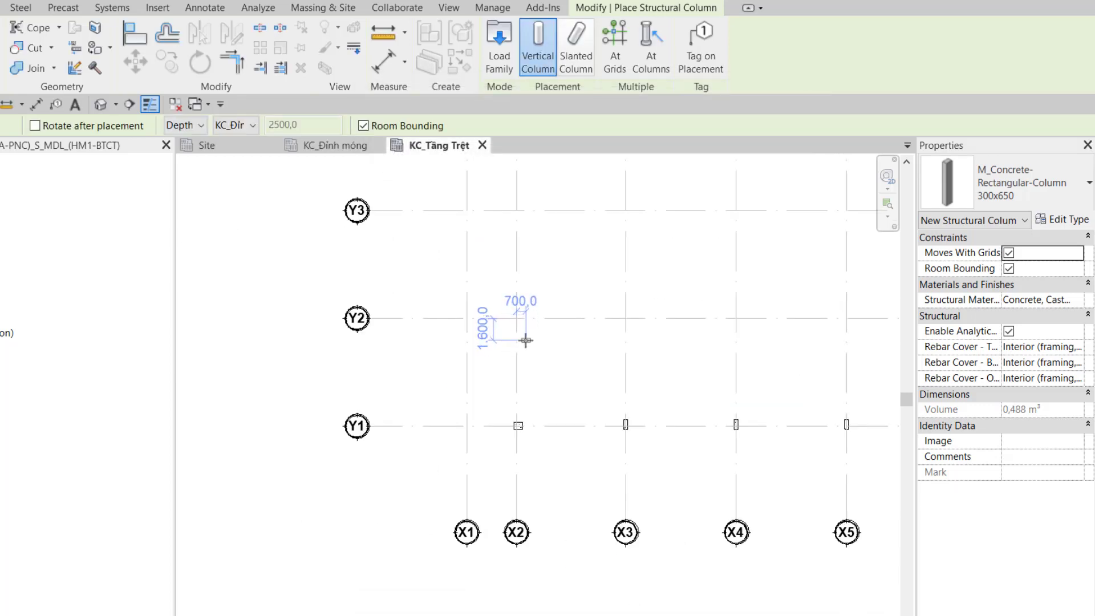
pyautogui.click(519, 320)
pyautogui.press('Escape')
pyautogui.press('Escape')
pyautogui.scroll(3, 490, 344)
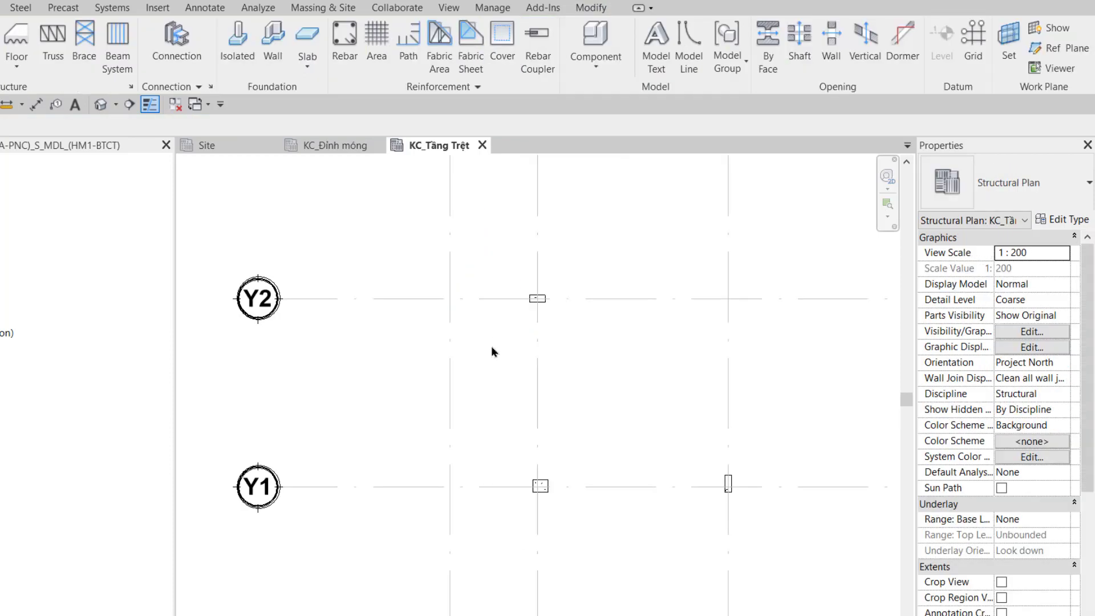
pyautogui.press('d')
pyautogui.press('i')
pyautogui.scroll(2, 535, 333)
pyautogui.click(529, 308)
pyautogui.click(543, 302)
pyautogui.click(510, 422)
pyautogui.press('Escape')
pyautogui.press('Escape')
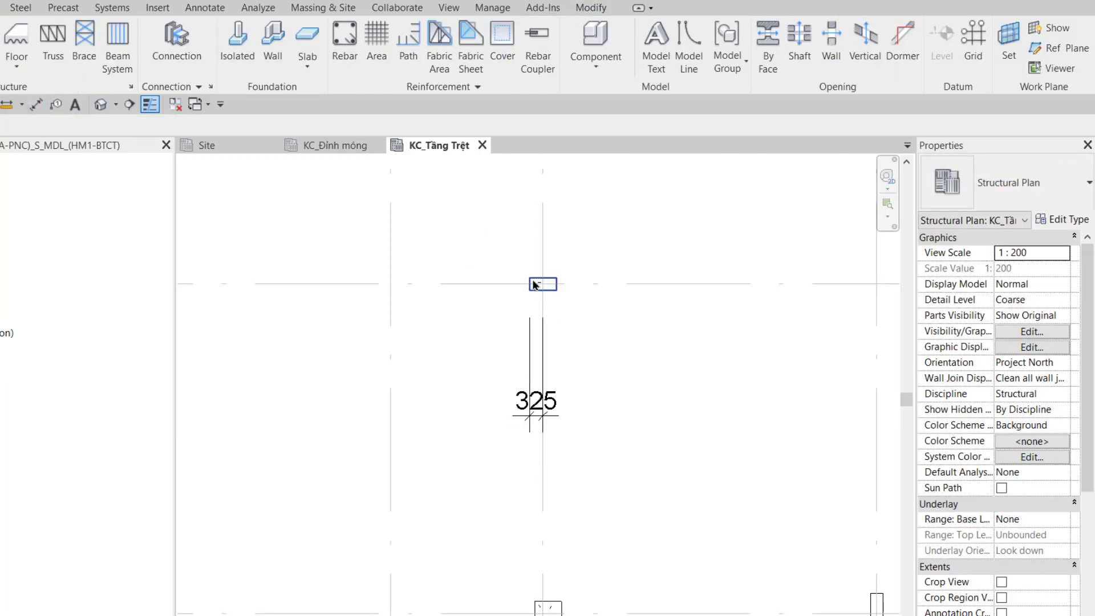
# Change the column's 325 offset to 200 so its face sits 200 from grid X2.
pyautogui.click(540, 283)
pyautogui.click(593, 354)
pyautogui.click(542, 284)
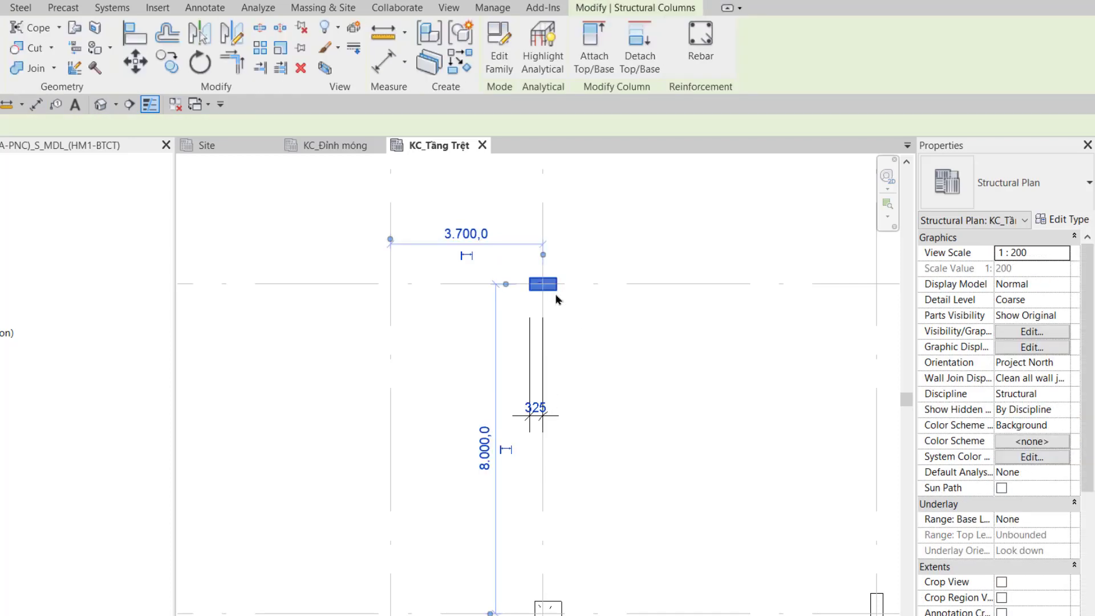
pyautogui.click(535, 407)
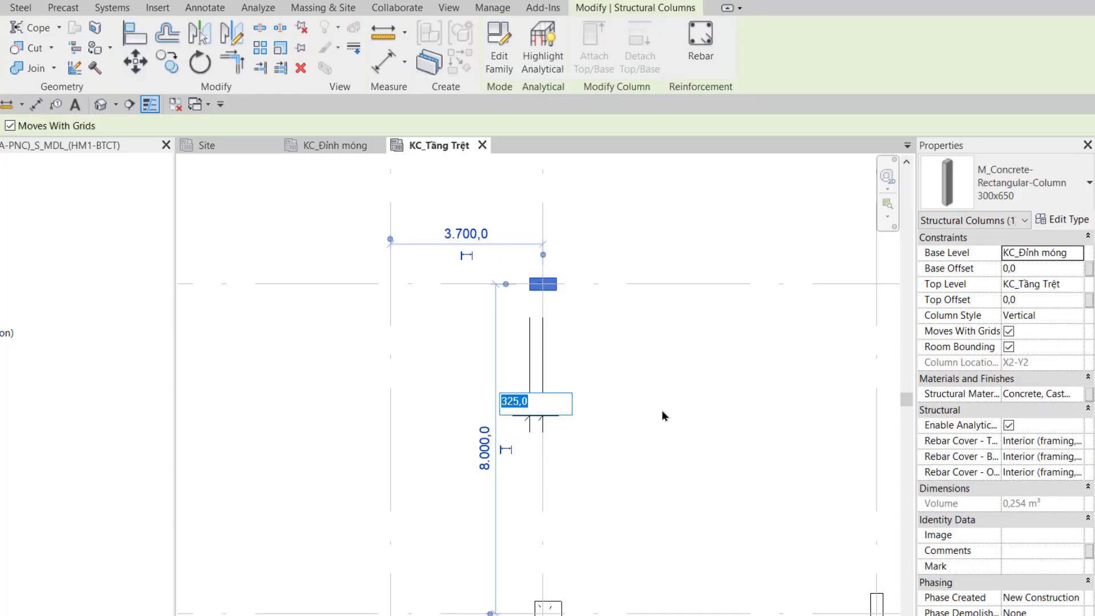
pyautogui.write('200')
pyautogui.press('Return')
pyautogui.click(697, 447)
pyautogui.click(550, 608)
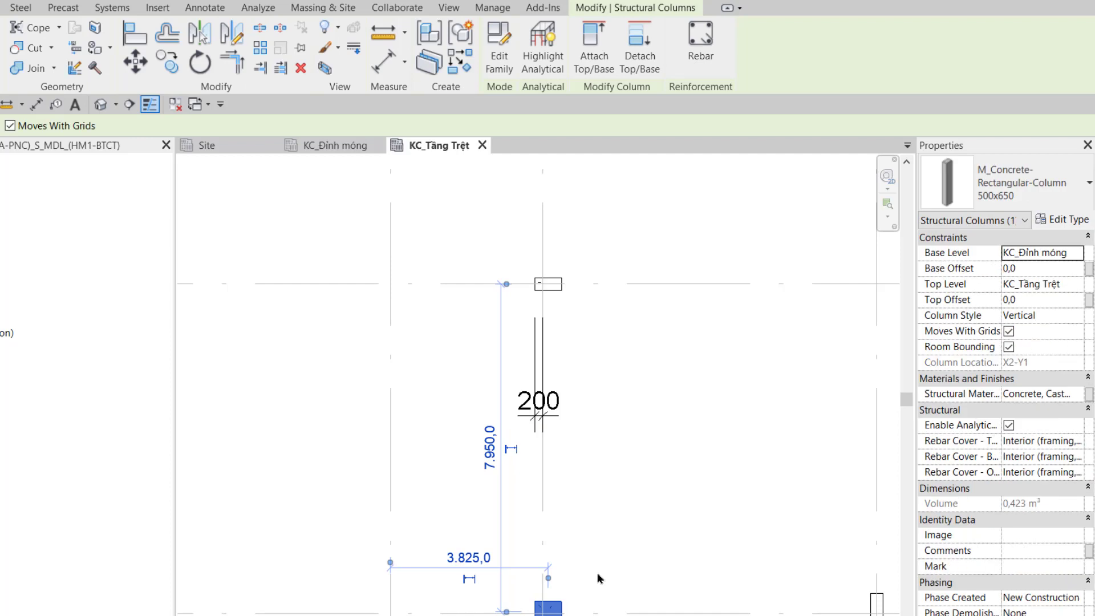
# Copy the X2–Y2 column up grid X2 onto the rows above, through Y7.
pyautogui.click(607, 517)
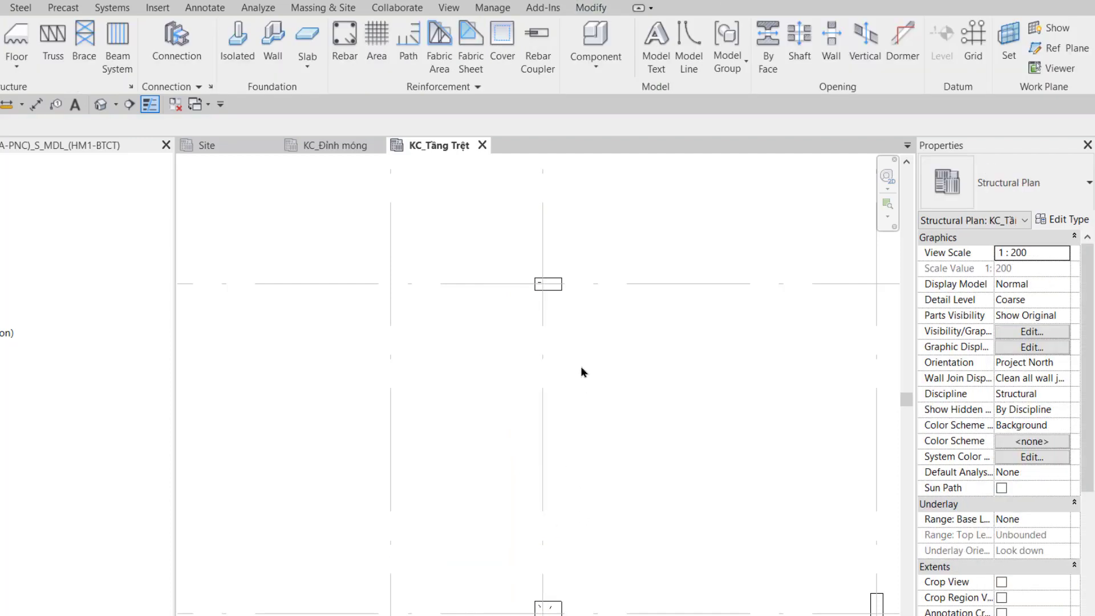
pyautogui.moveTo(477, 240); pyautogui.dragTo(613, 342)
pyautogui.scroll(-5, 618, 368)
pyautogui.press('r')
pyautogui.press('o')
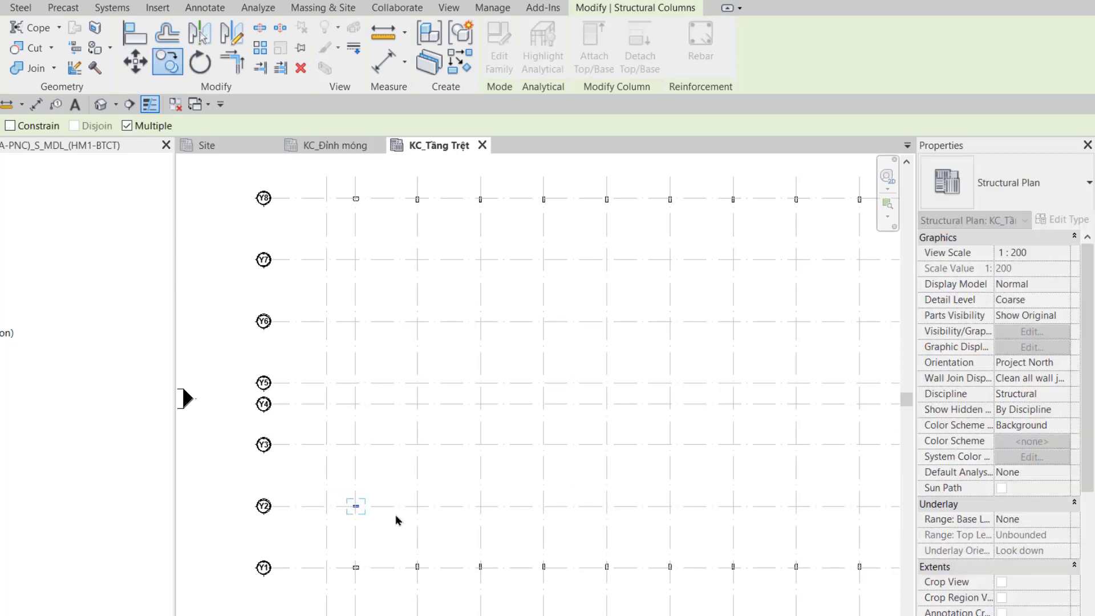
pyautogui.moveTo(350, 512); pyautogui.dragTo(305, 447)
pyautogui.click(303, 383)
pyautogui.click(304, 322)
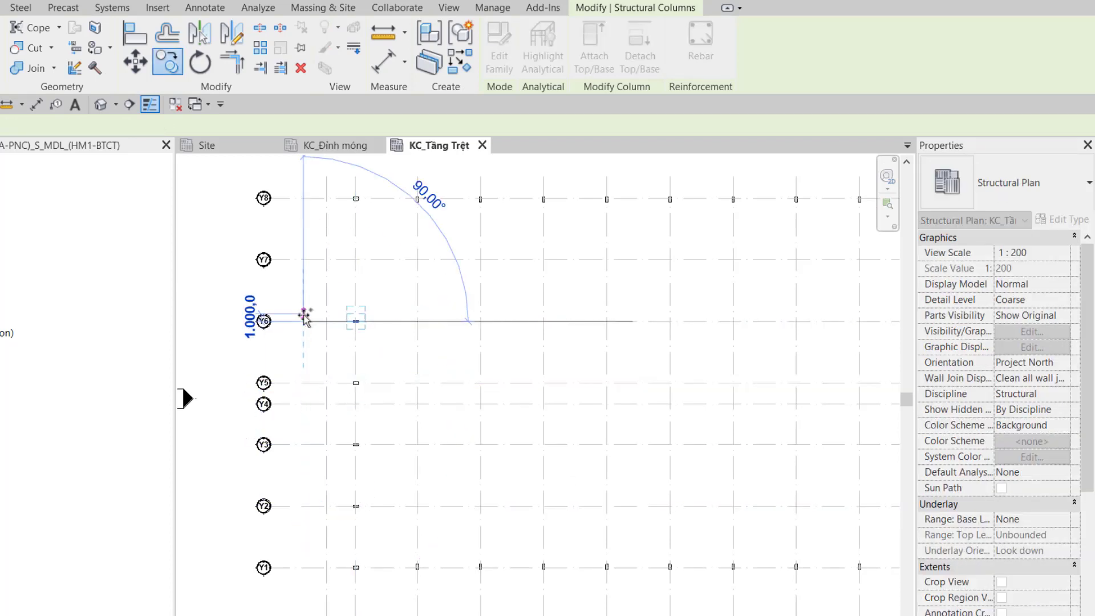
pyautogui.click(303, 259)
pyautogui.press('Escape')
# Select the five 300x650 columns and mirror copies of them about grid X7.
pyautogui.moveTo(344, 240); pyautogui.dragTo(383, 524)
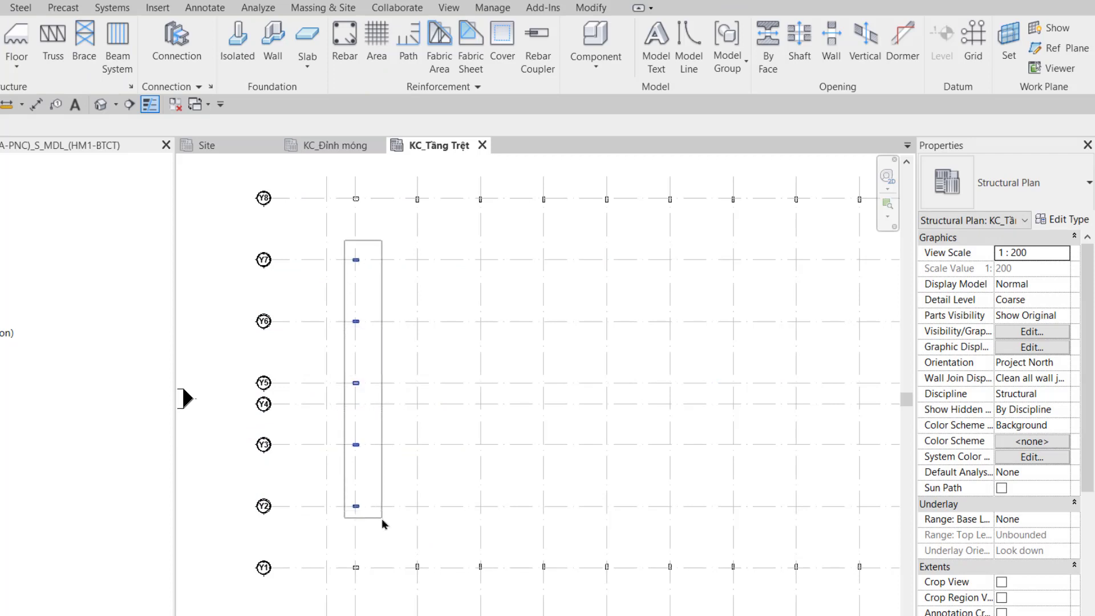
pyautogui.moveTo(382, 524); pyautogui.dragTo(383, 523)
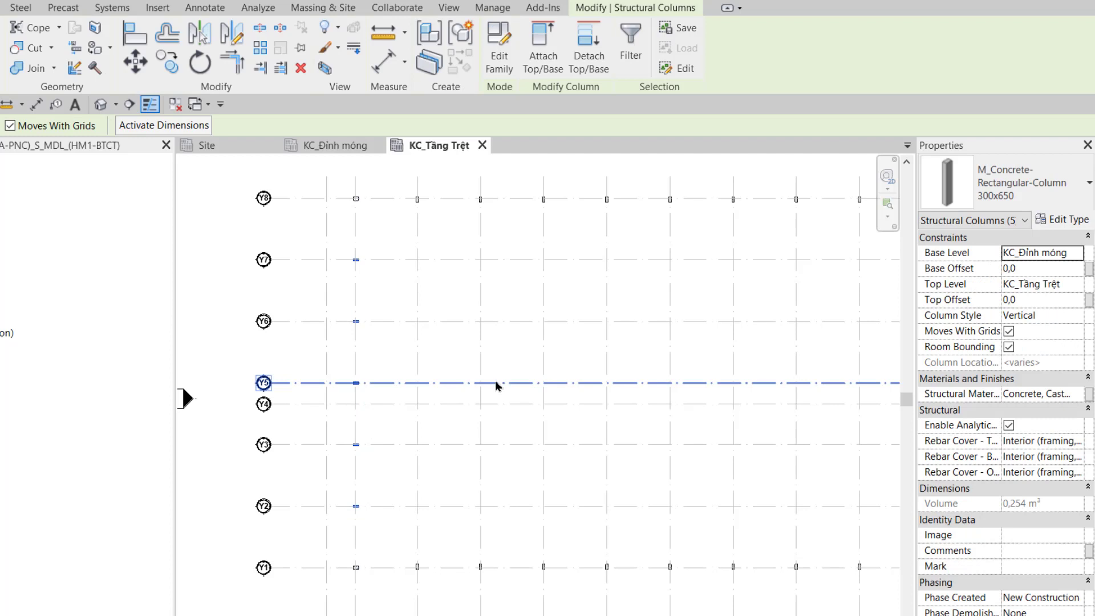
pyautogui.press('z')
pyautogui.press('f')
pyautogui.click(200, 39)
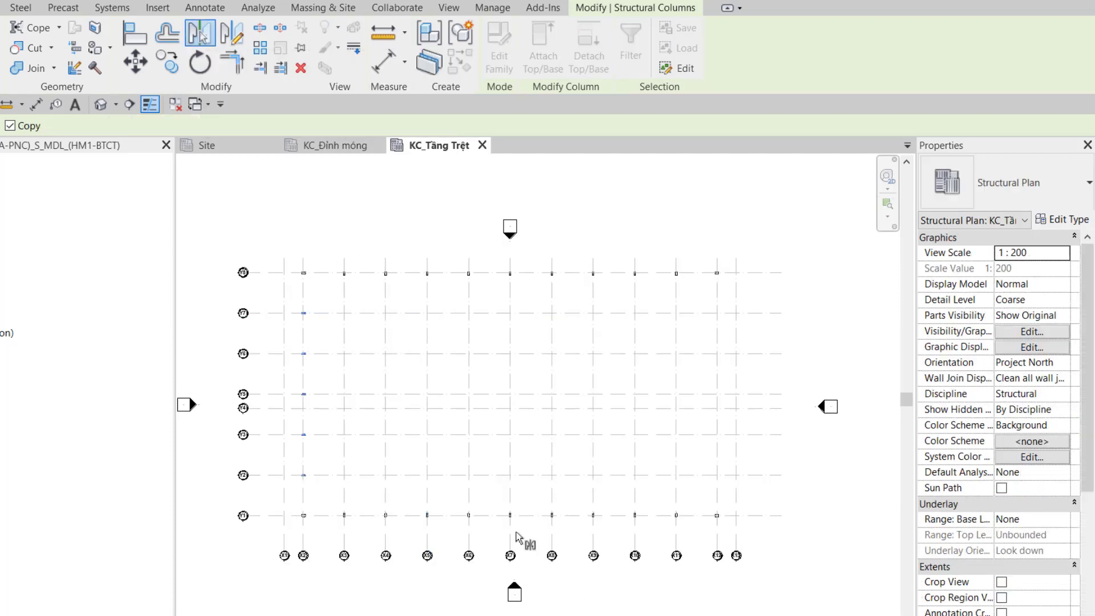
pyautogui.click(577, 572)
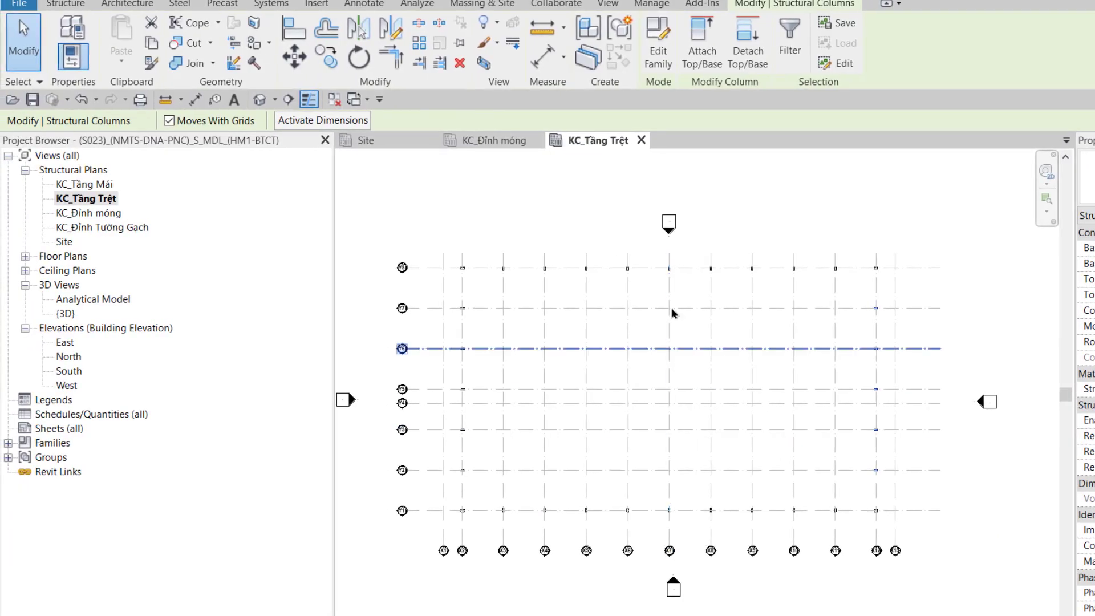
# Duplicate the 300x650 column type as 300x500, changing h to 500.
pyautogui.press('Escape')
pyautogui.click(148, 46)
pyautogui.click(1086, 219)
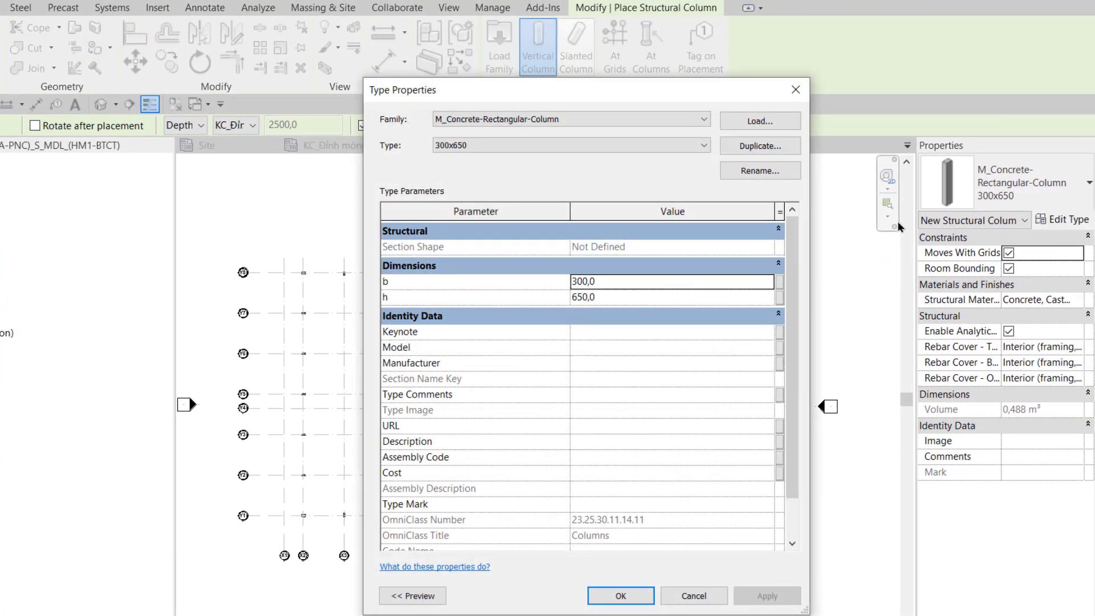
pyautogui.click(758, 152)
pyautogui.moveTo(571, 219); pyautogui.dragTo(634, 224)
pyautogui.write('500')
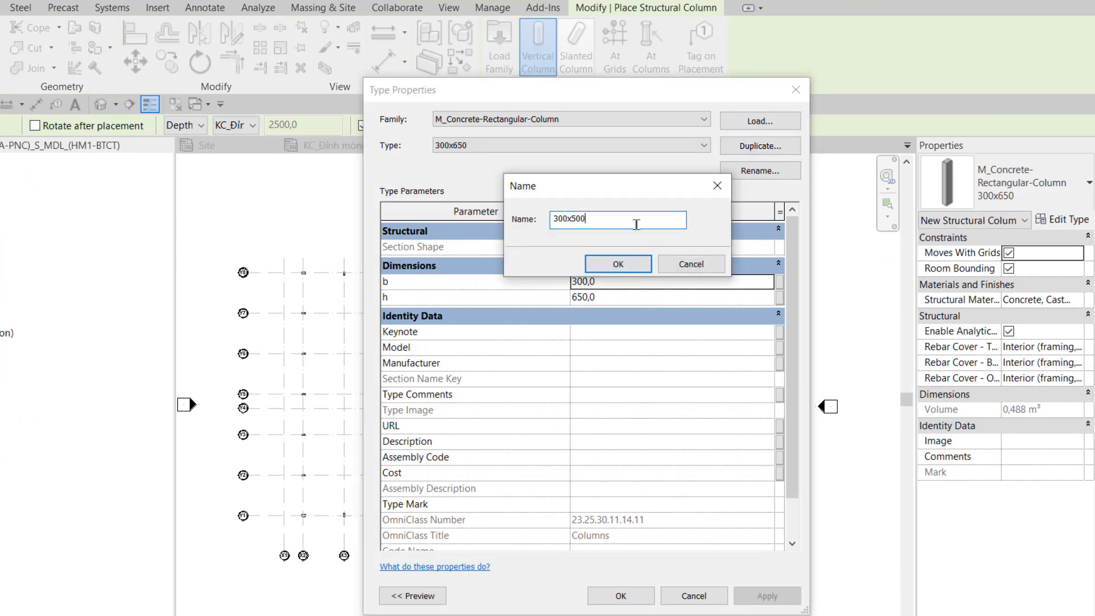
pyautogui.click(618, 264)
pyautogui.click(618, 298)
pyautogui.write('500')
pyautogui.click(621, 595)
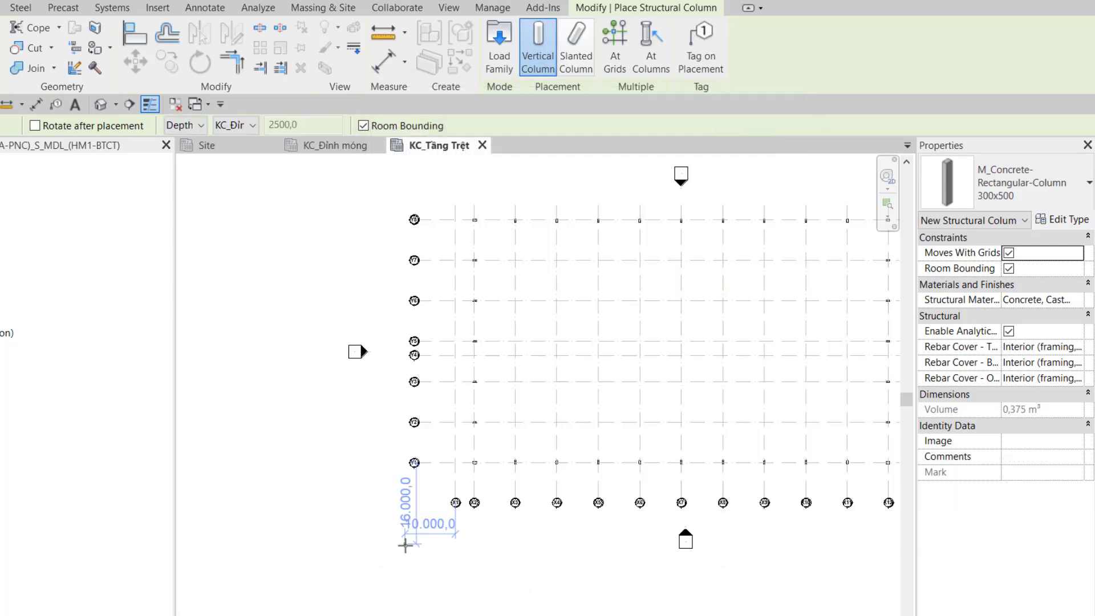
# Place the 300x500 column at X1–Y1 and align its edge with grid X1.
pyautogui.scroll(6, 434, 479)
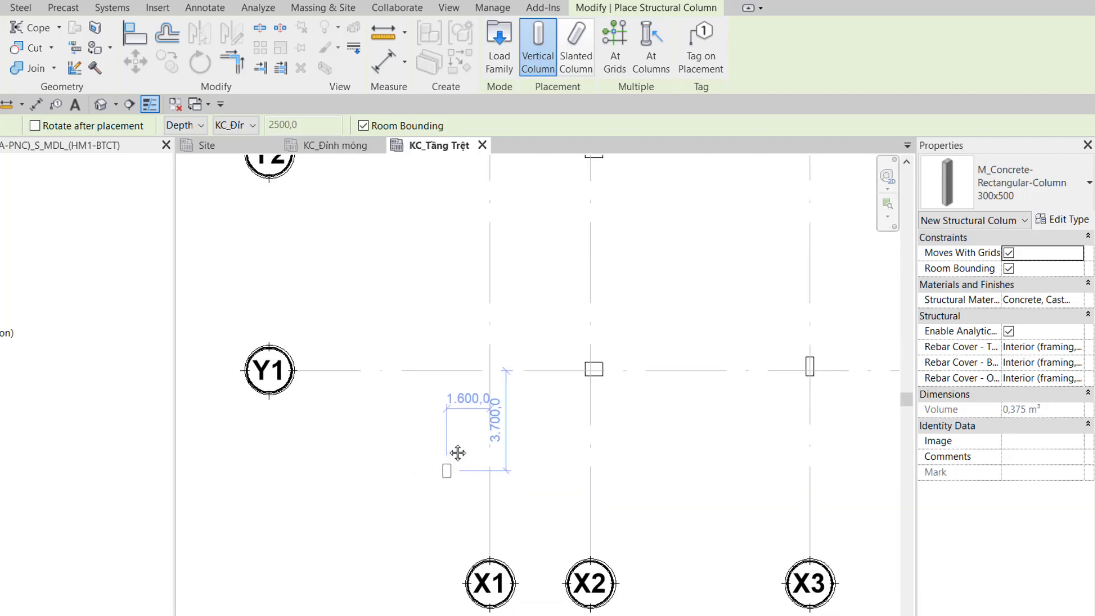
pyautogui.scroll(2, 496, 349)
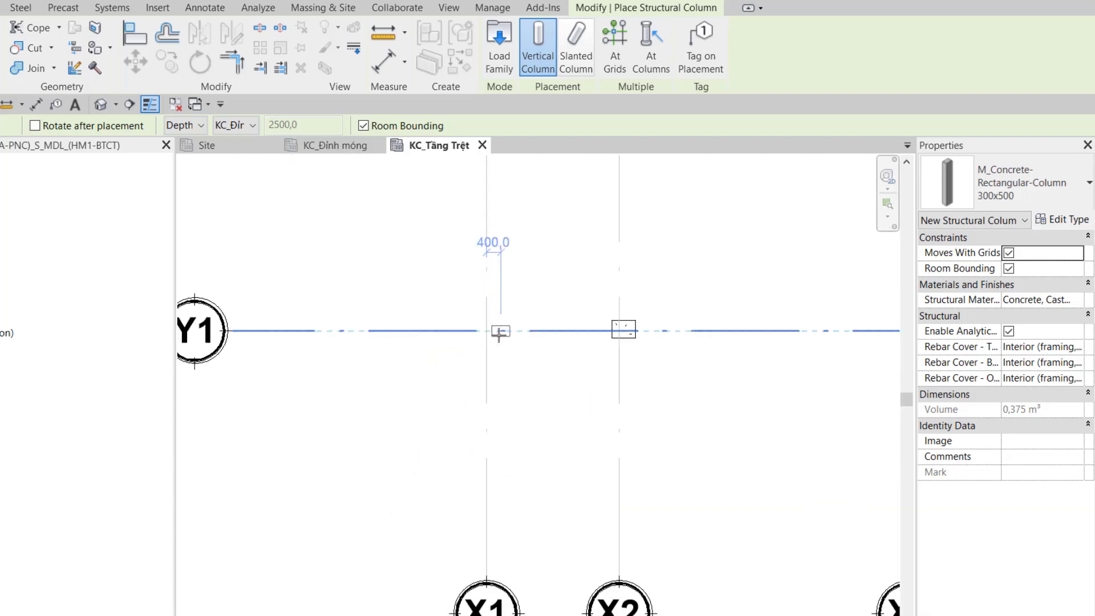
pyautogui.click(489, 336)
pyautogui.press('Escape')
pyautogui.press('Escape')
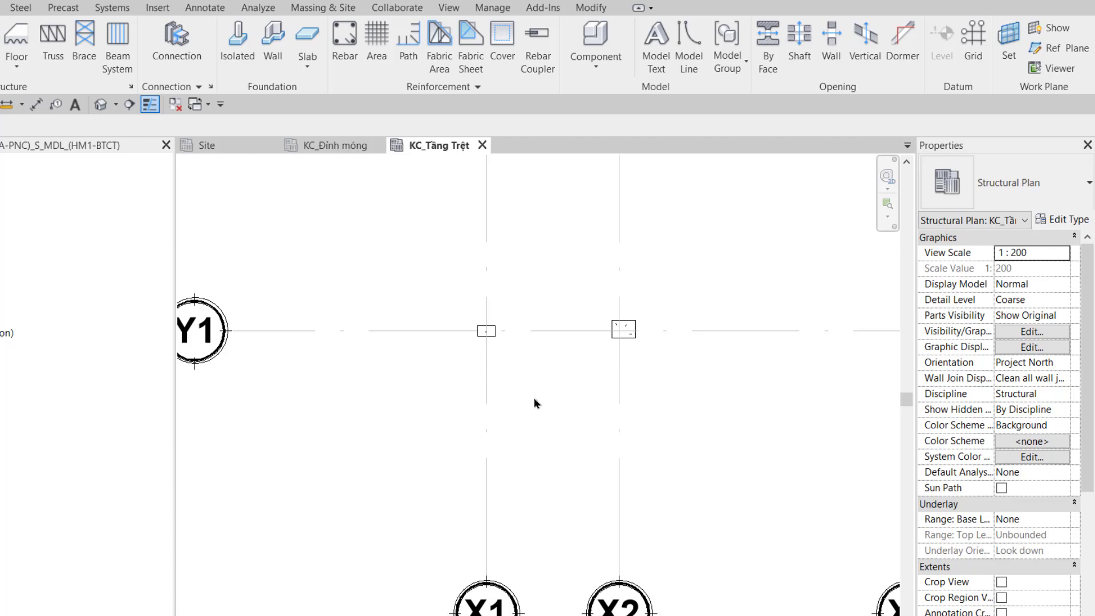
pyautogui.press('a')
pyautogui.press('l')
pyautogui.click(475, 339)
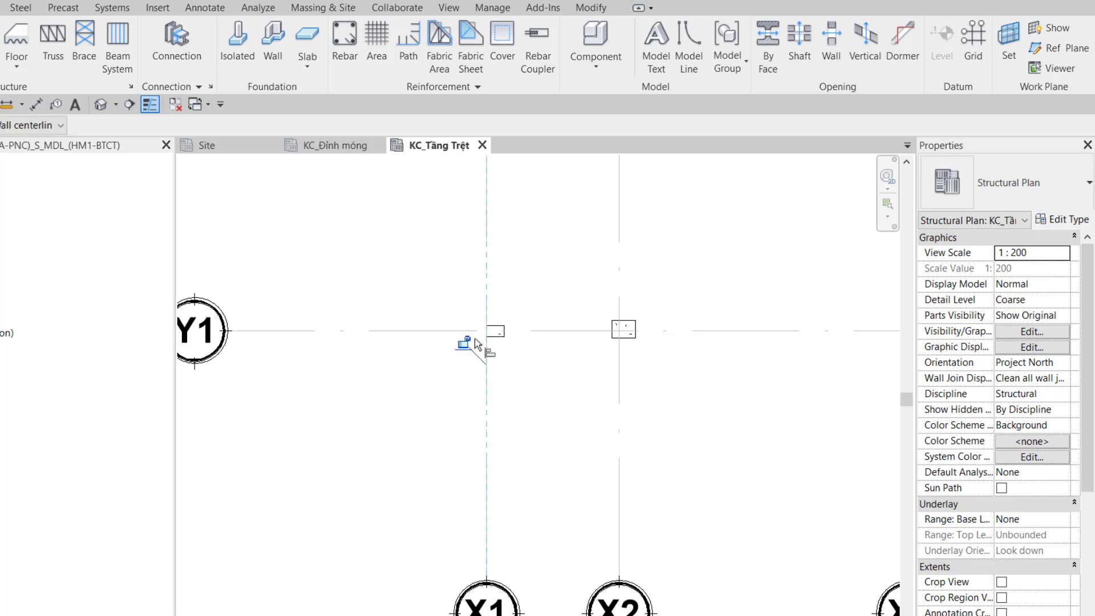
pyautogui.press('Escape')
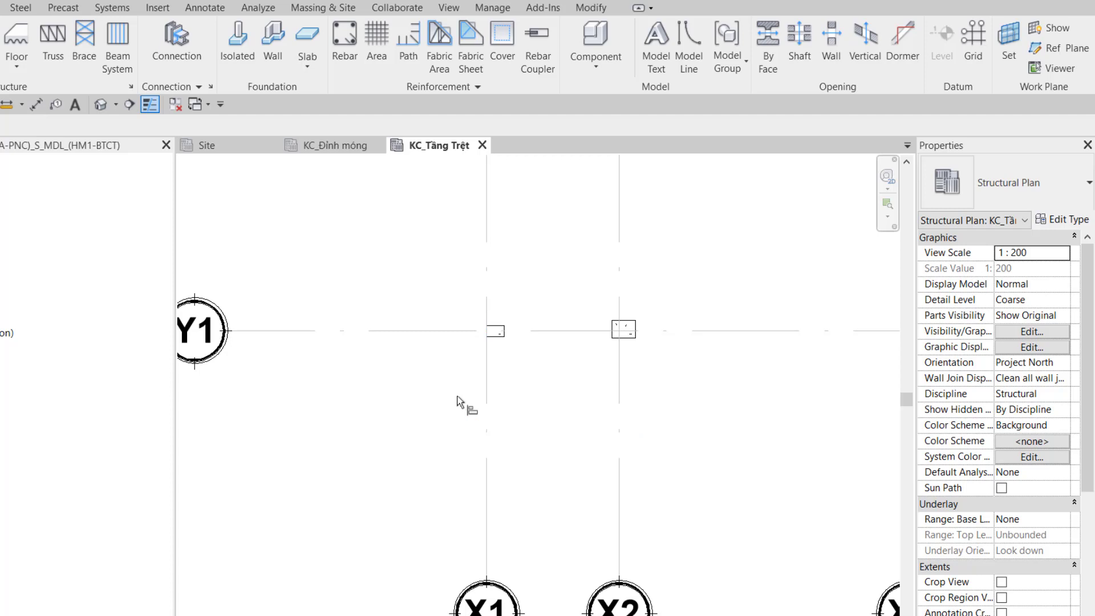
# Add an aligned dimension from grid Y1 to the column edge, reading 150.
pyautogui.press('d')
pyautogui.press('i')
pyautogui.scroll(1, 494, 360)
pyautogui.click(495, 323)
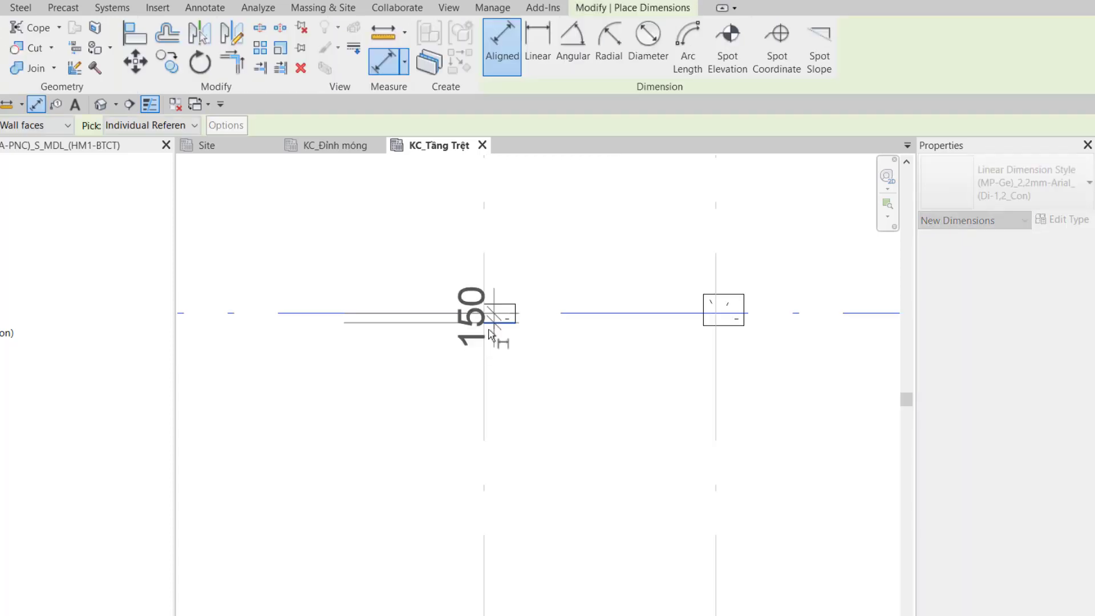
pyautogui.click(310, 317)
pyautogui.press('Escape')
pyautogui.press('Escape')
# Change the 150 distance to 200, moving the column off grid Y1.
pyautogui.click(506, 319)
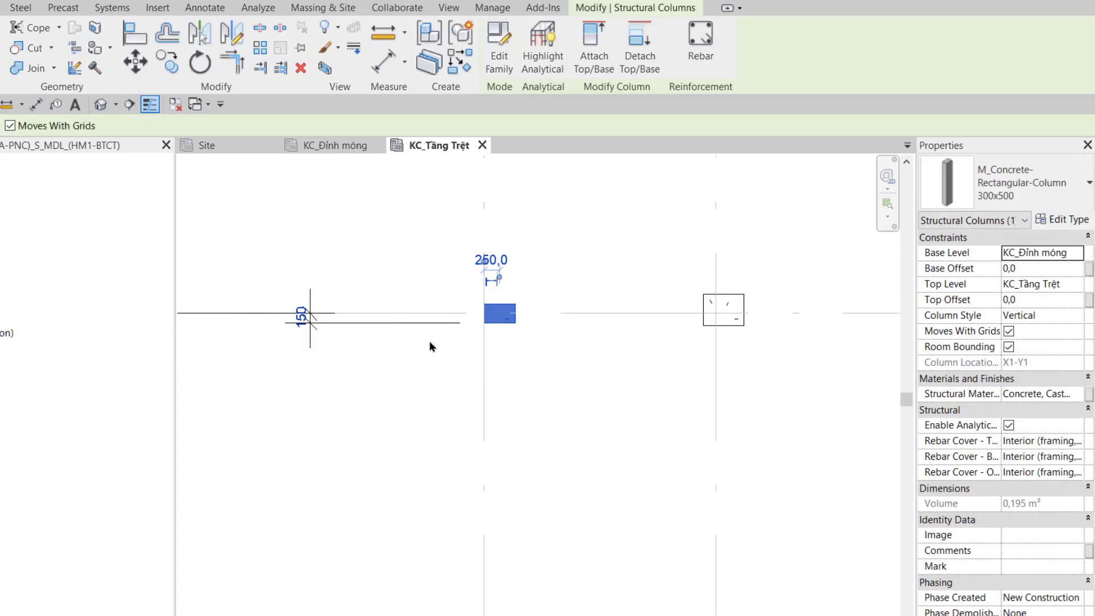
pyautogui.click(300, 317)
pyautogui.write('200')
pyautogui.press('Return')
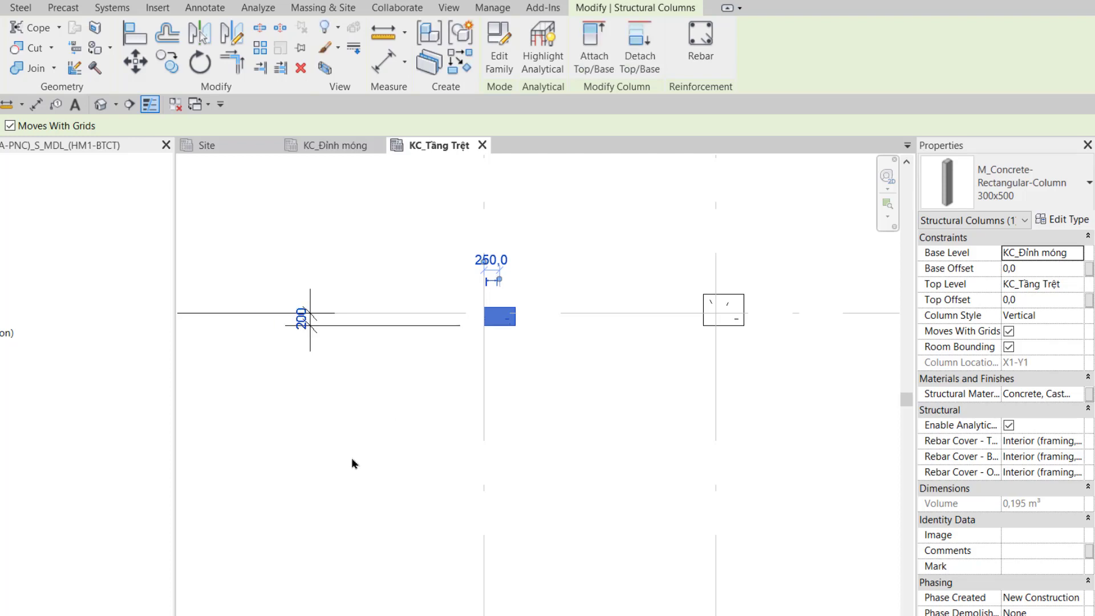
pyautogui.click(351, 467)
pyautogui.scroll(-2, 351, 466)
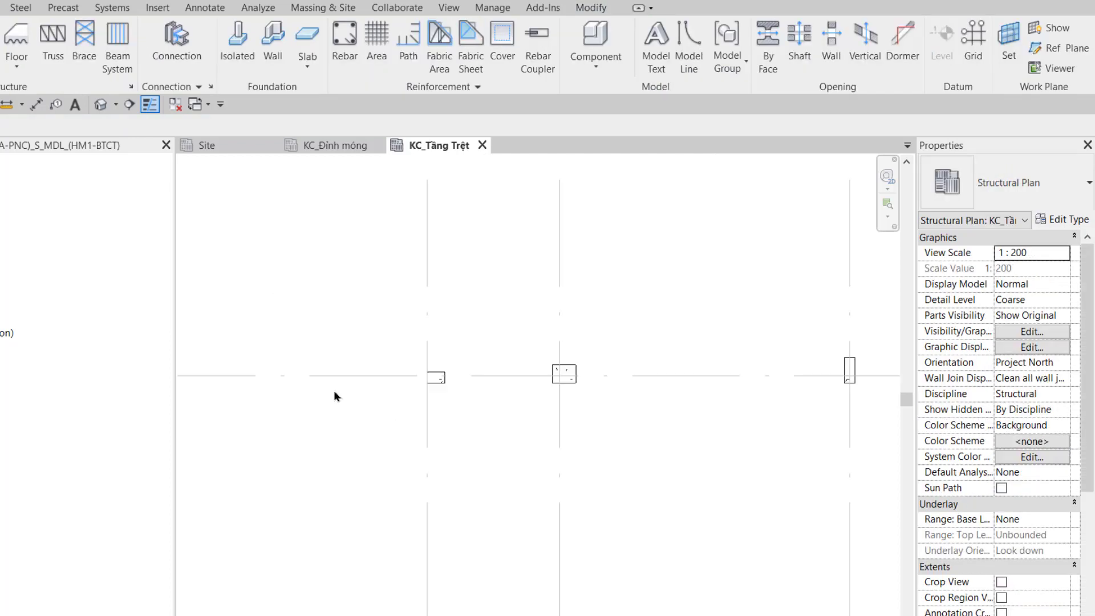
pyautogui.click(436, 378)
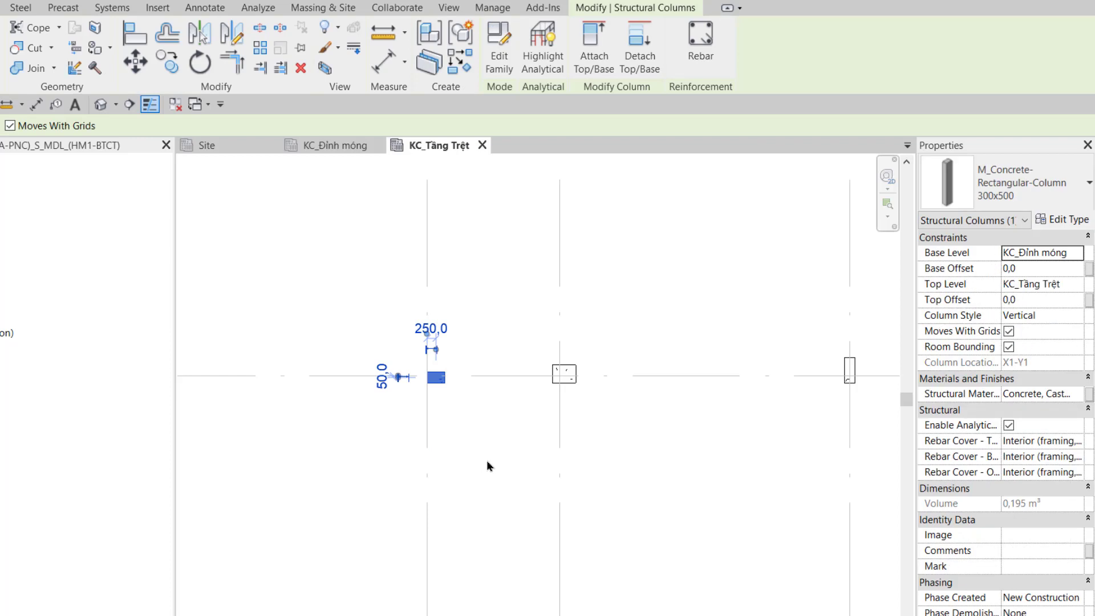
pyautogui.scroll(-2, 488, 466)
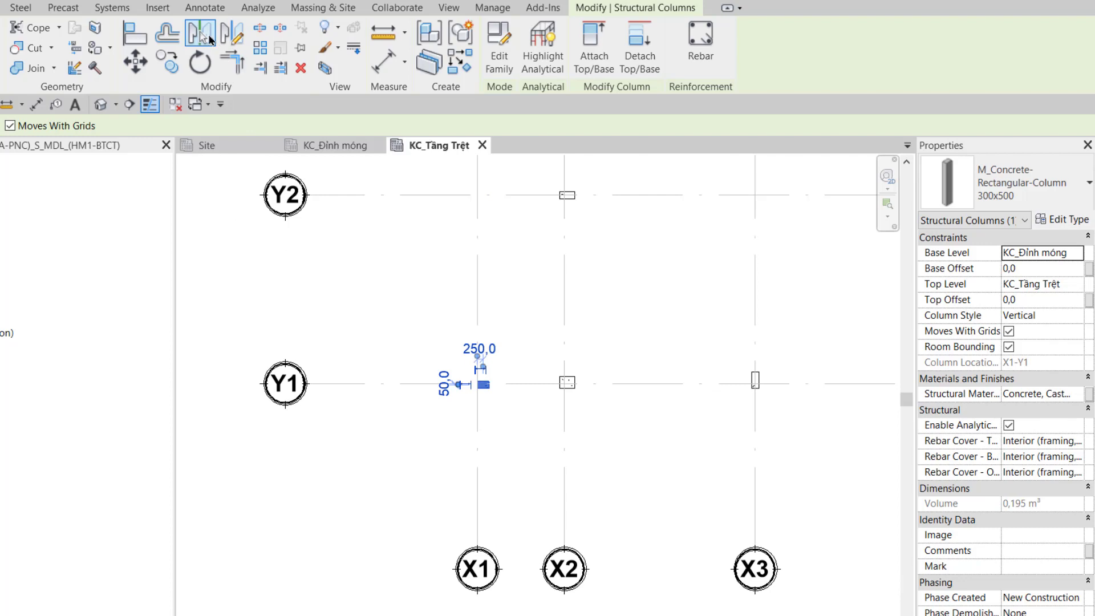
# Mirror the X1–Y1 column about grid X7, keeping the original, to place one at X13–Y1.
pyautogui.click(200, 32)
pyautogui.scroll(-2, 704, 426)
pyautogui.moveTo(765, 440); pyautogui.dragTo(419, 460, button='middle')
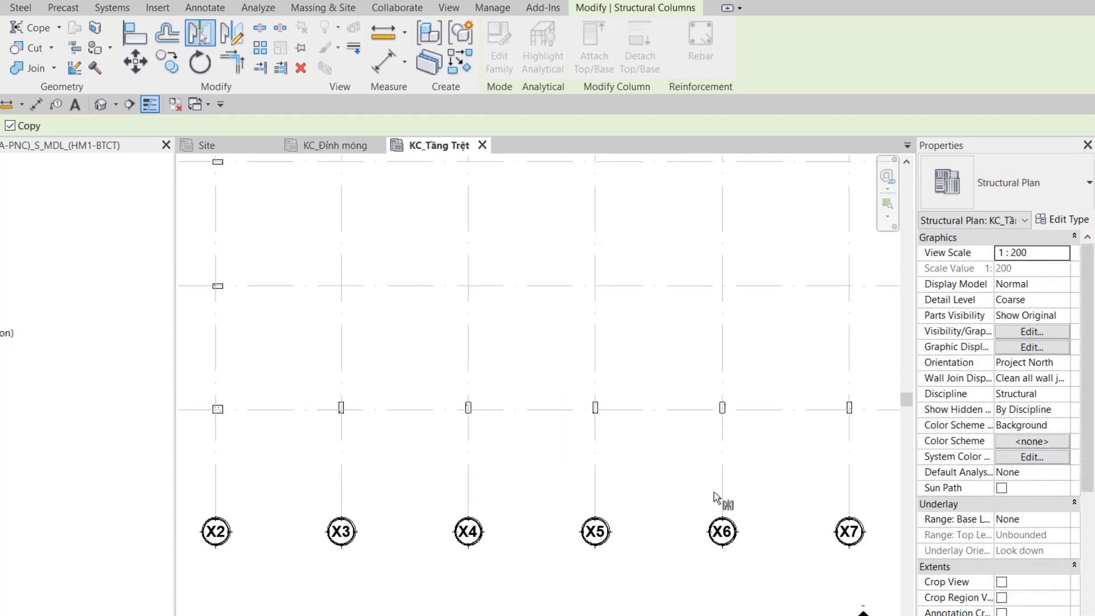
pyautogui.scroll(-1, 821, 493)
pyautogui.moveTo(821, 493); pyautogui.dragTo(641, 479, button='middle')
pyautogui.click(535, 477)
pyautogui.scroll(1, 594, 459)
pyautogui.scroll(2, 592, 466)
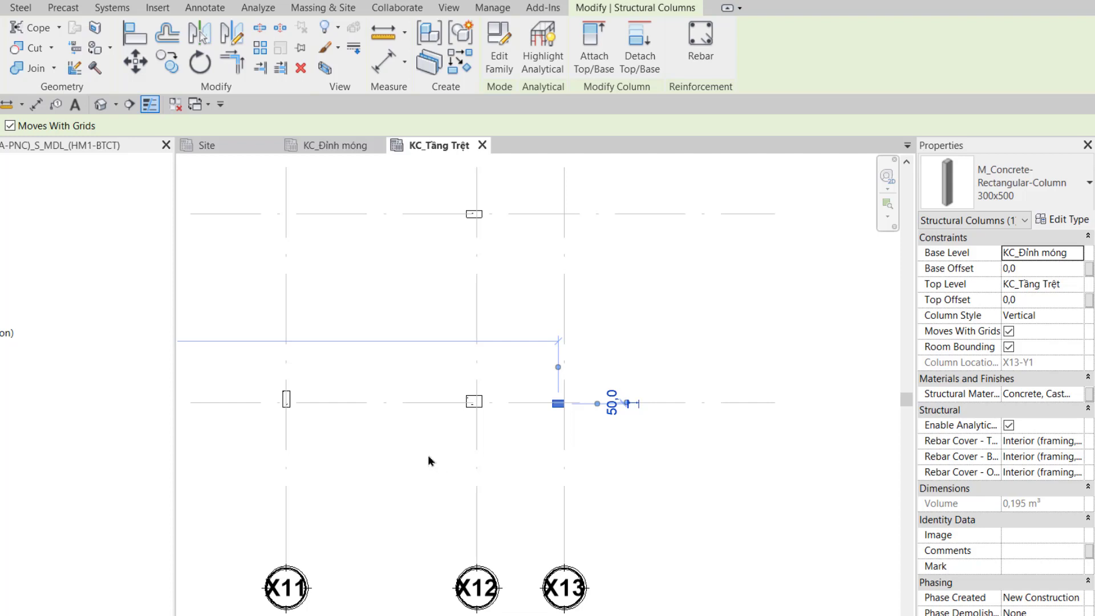
# Copy the X1–Y1 column with CO up grid X1 to place a copy at X1–Y2.
pyautogui.scroll(-3, 448, 465)
pyautogui.moveTo(504, 484); pyautogui.dragTo(714, 497, button='middle')
pyautogui.moveTo(422, 396); pyautogui.dragTo(522, 424, button='middle')
pyautogui.scroll(3, 521, 456)
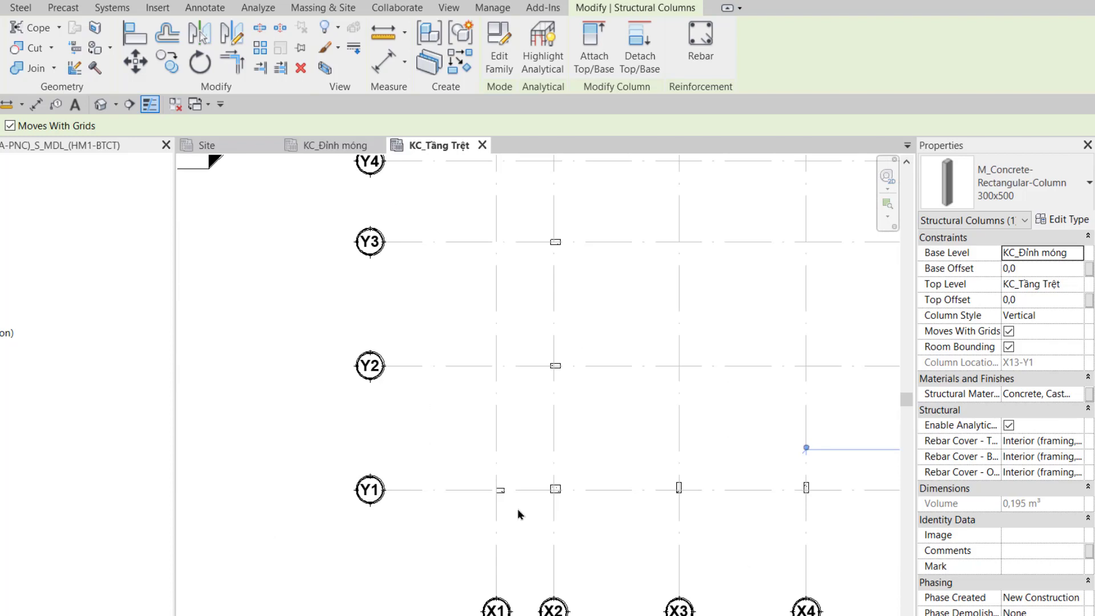
pyautogui.click(502, 491)
pyautogui.press('c')
pyautogui.press('o')
pyautogui.click(528, 490)
pyautogui.click(528, 365)
pyautogui.press('Escape')
pyautogui.press('Escape')
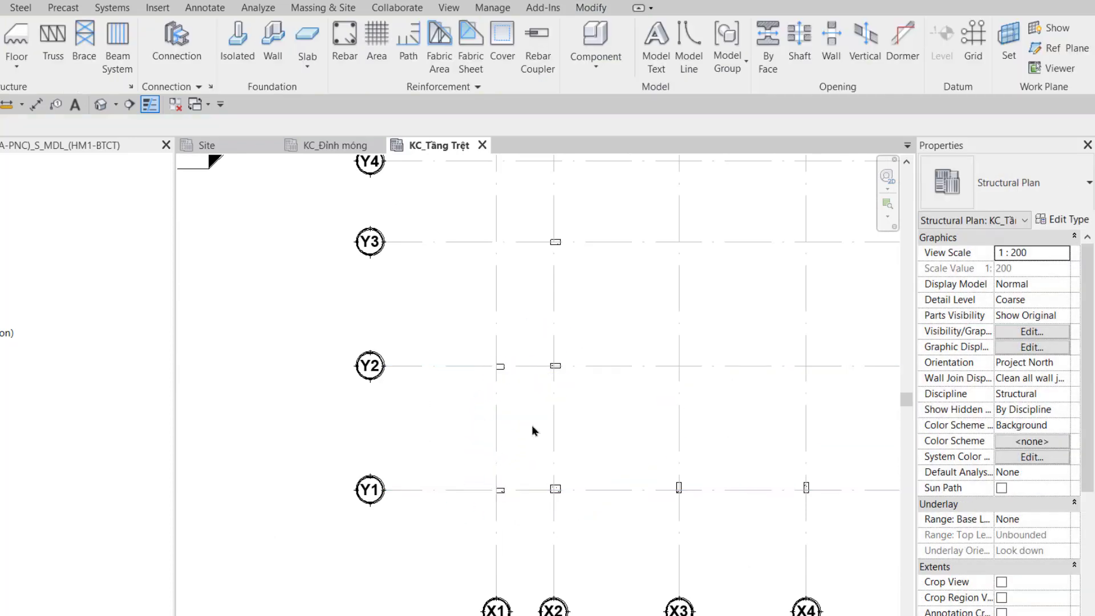
pyautogui.click(501, 366)
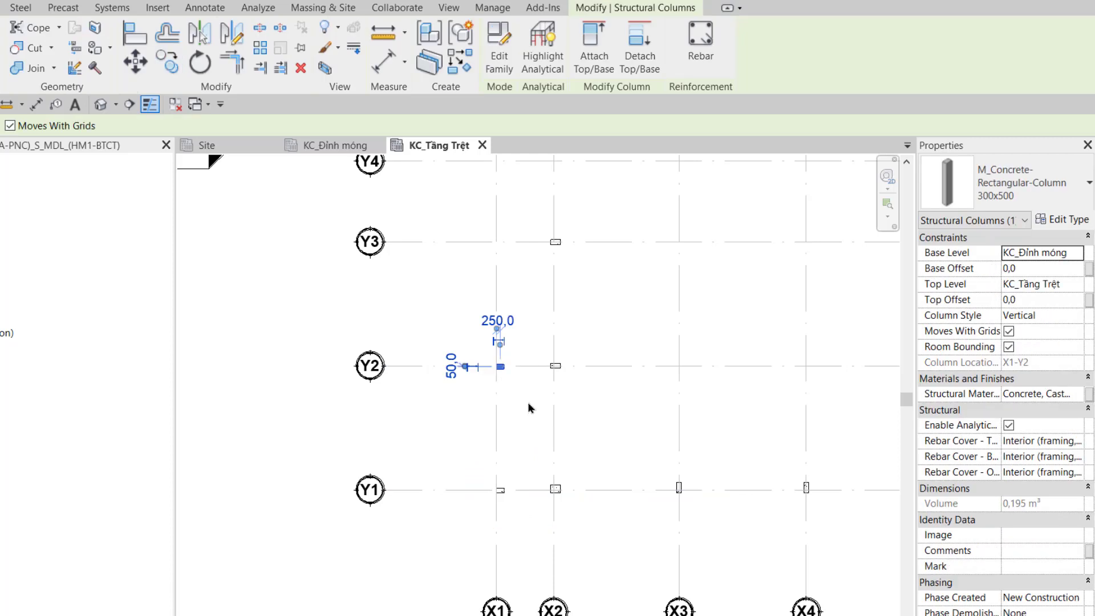
pyautogui.scroll(-1, 528, 408)
pyautogui.moveTo(528, 408); pyautogui.dragTo(489, 491, button='middle')
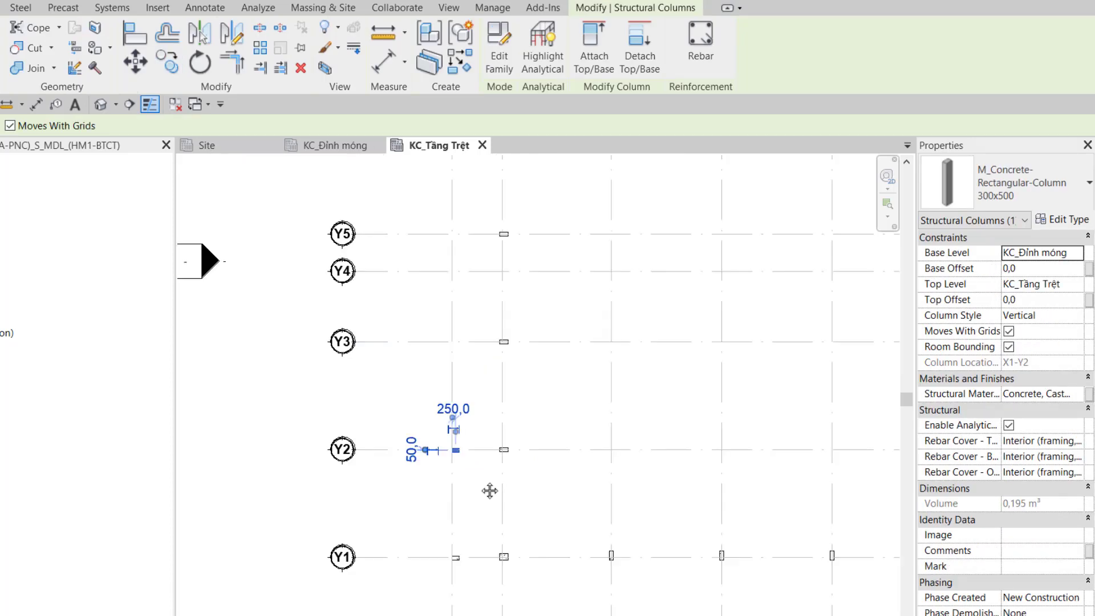
# Copy the X1–Y2 column along grid X1 to Y3, Y4, Y5 and Y7.
pyautogui.press('c')
pyautogui.press('o')
pyautogui.click(409, 451)
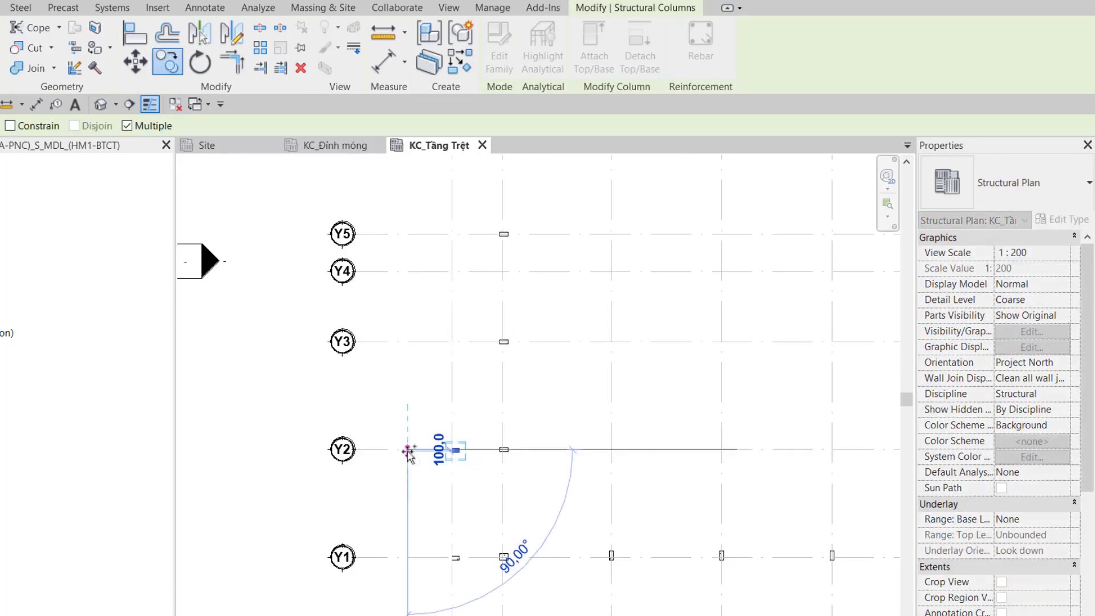
pyautogui.click(409, 341)
pyautogui.click(408, 271)
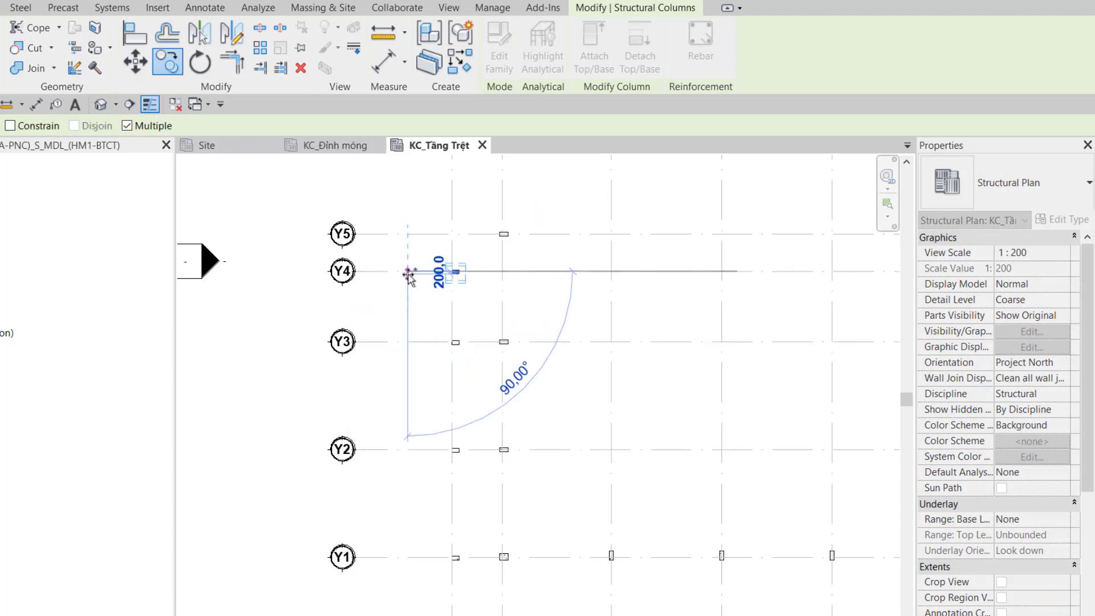
pyautogui.click(408, 236)
pyautogui.scroll(-1, 409, 237)
pyautogui.moveTo(409, 237); pyautogui.dragTo(410, 508, button='middle')
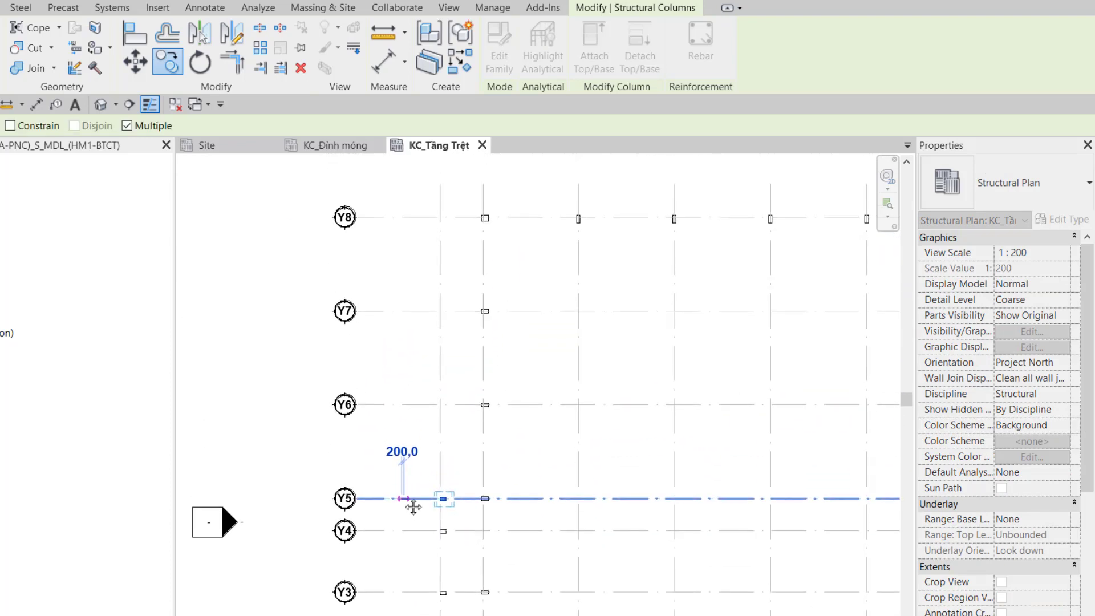
pyautogui.click(403, 310)
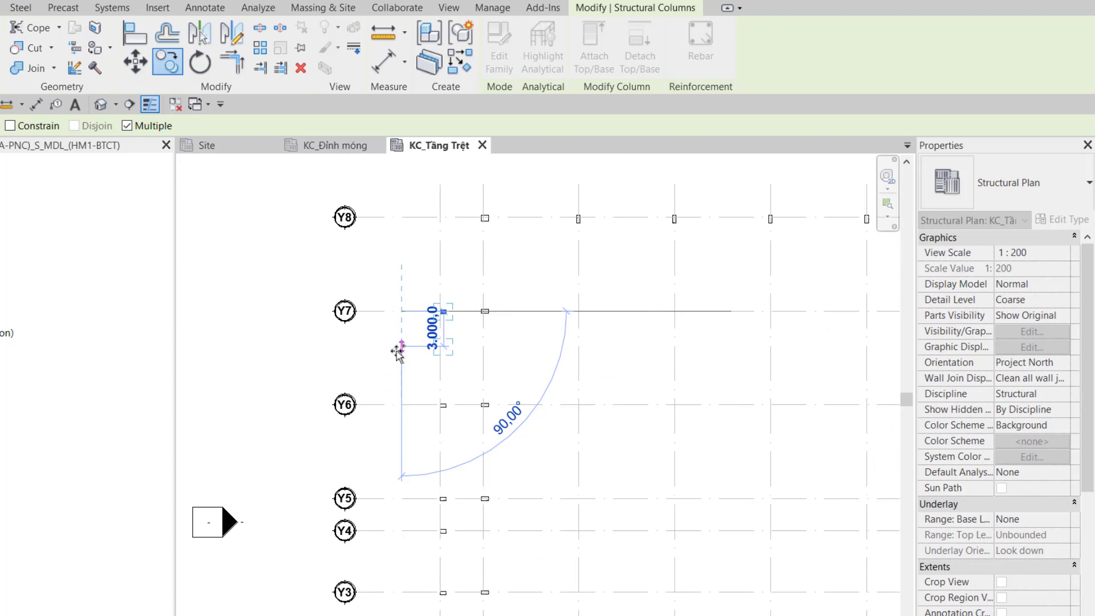
pyautogui.press('Escape')
pyautogui.press('Escape')
# Mirror the six grid-X1 columns about grid X7, keeping originals, onto grid X13.
pyautogui.scroll(-1, 413, 255)
pyautogui.moveTo(411, 233); pyautogui.dragTo(455, 526)
pyautogui.scroll(-1, 546, 272)
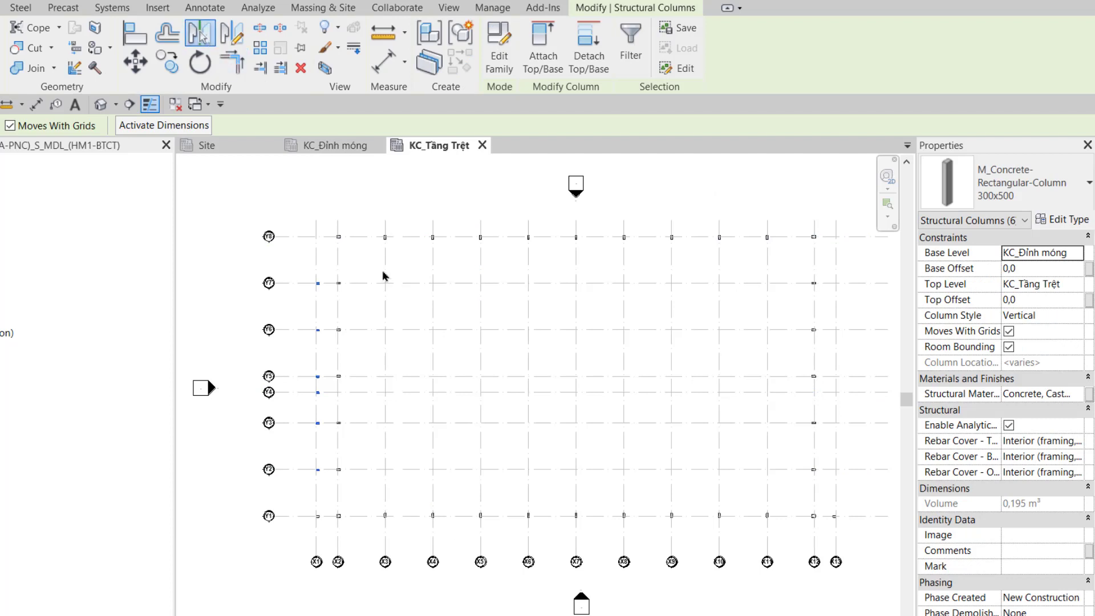
pyautogui.click(200, 33)
pyautogui.click(579, 541)
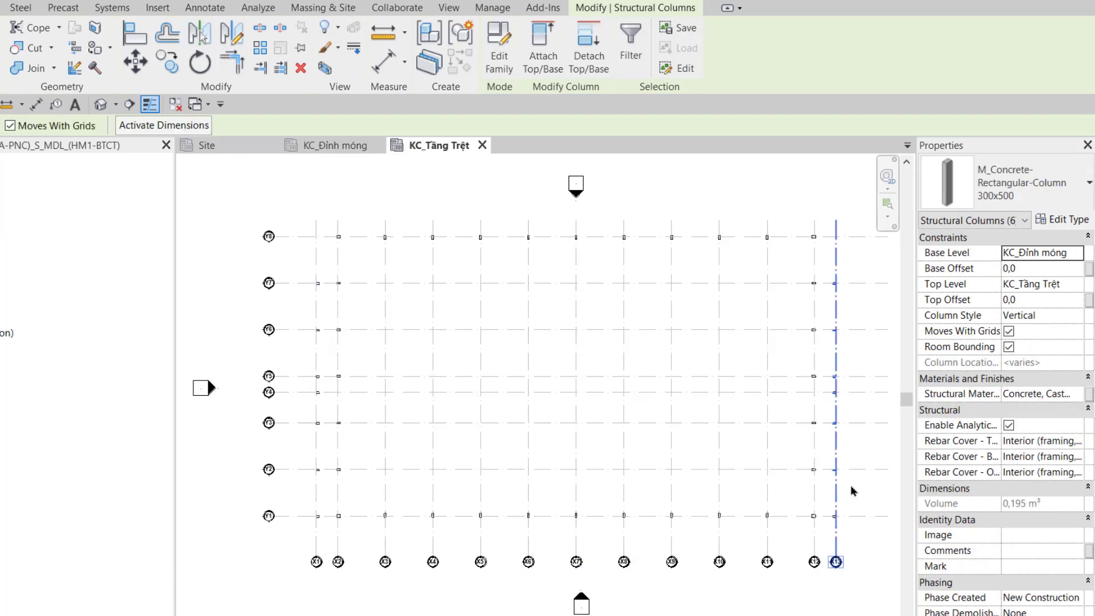